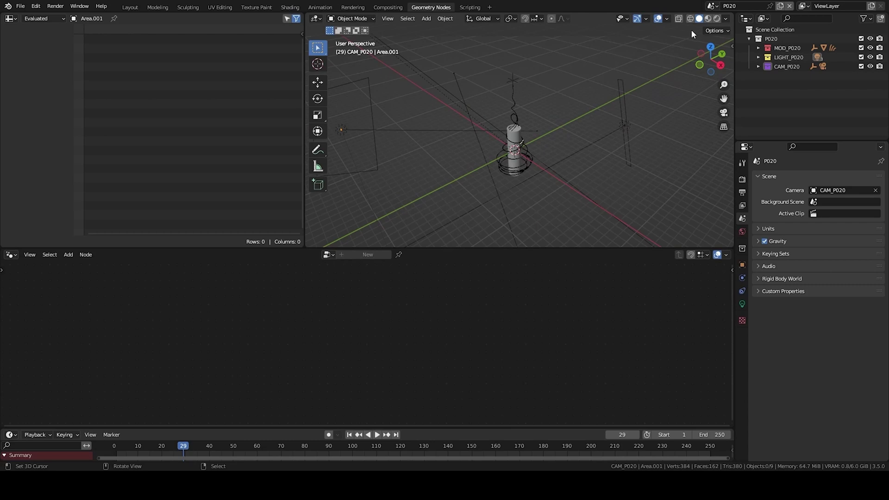
# Step: Create a linked copy of the P020 scene and name it P030
pyautogui.moveTo(544, 90); pyautogui.dragTo(540, 139, button='middle')
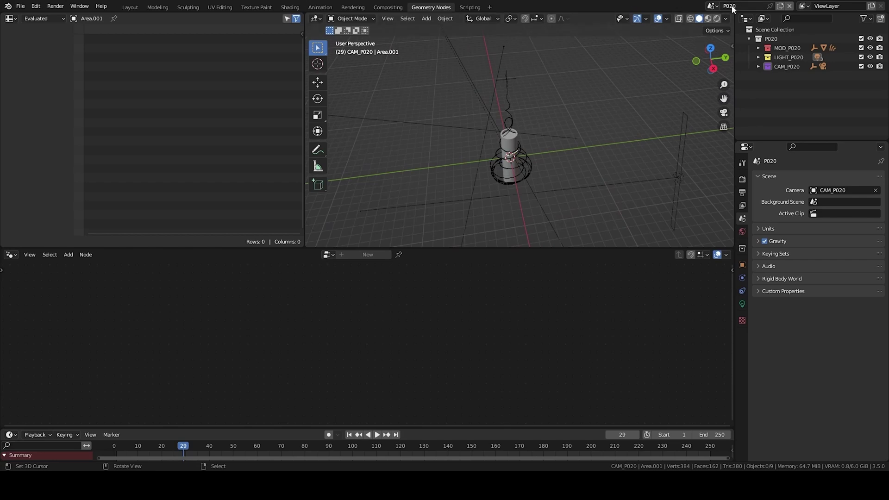
pyautogui.click(782, 7)
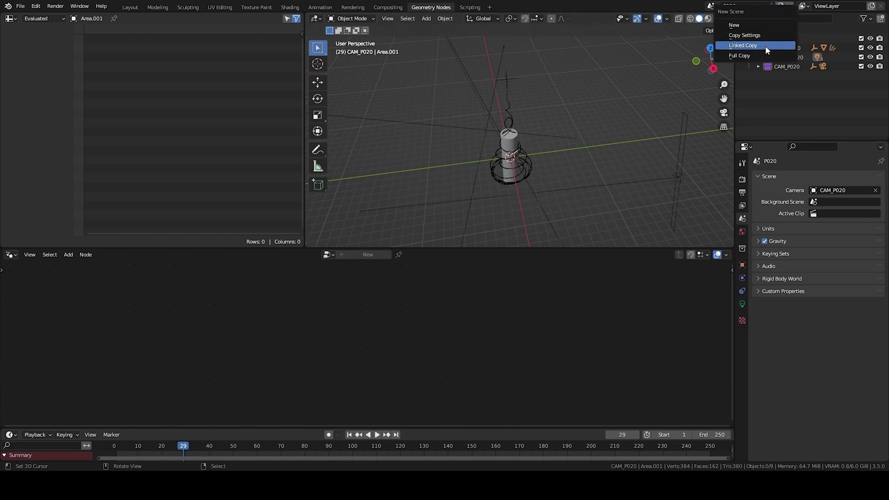
pyautogui.click(766, 47)
pyautogui.doubleClick(729, 7)
pyautogui.moveTo(729, 7); pyautogui.dragTo(779, 10)
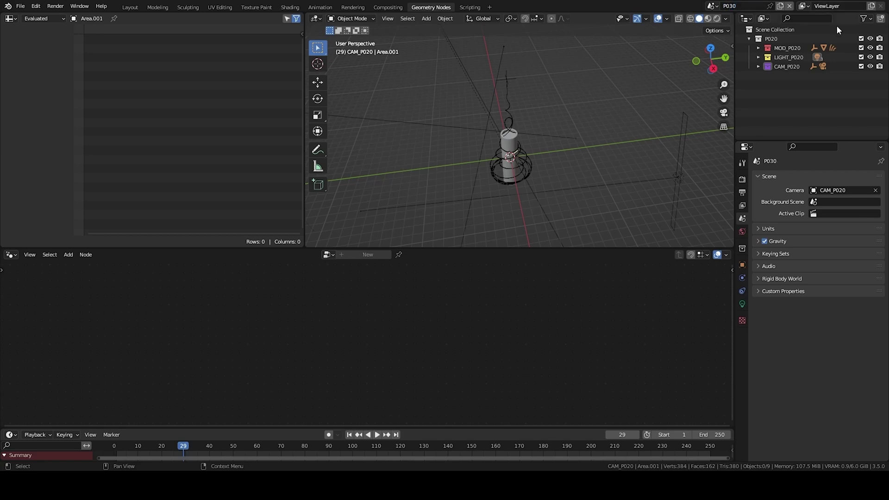
# Step: Duplicate the P020 collection with its contents and unlink the original collection from the scene
pyautogui.click(771, 39)
pyautogui.rightClick(772, 39)
pyautogui.click(741, 49)
pyautogui.rightClick(767, 41)
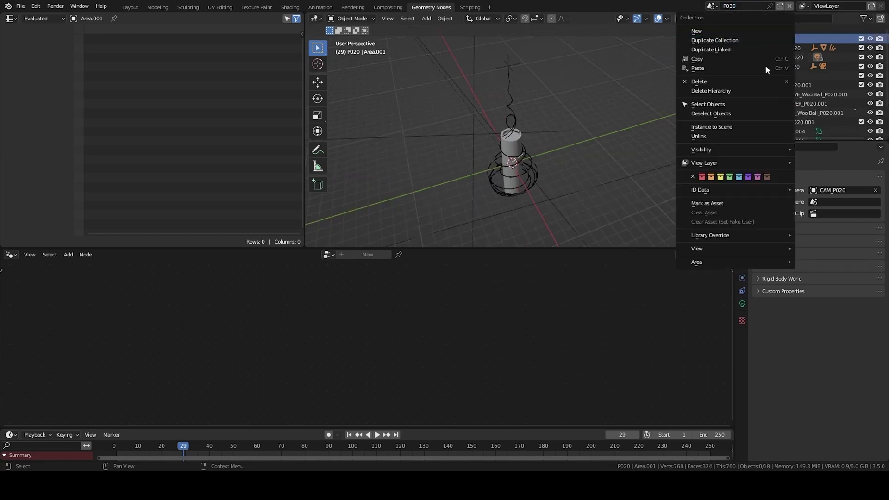
pyautogui.click(704, 139)
# Step: Rename the duplicated main collection as P030
pyautogui.doubleClick(771, 39)
pyautogui.moveTo(772, 40); pyautogui.dragTo(880, 42)
pyautogui.write('30')
pyautogui.press('Return')
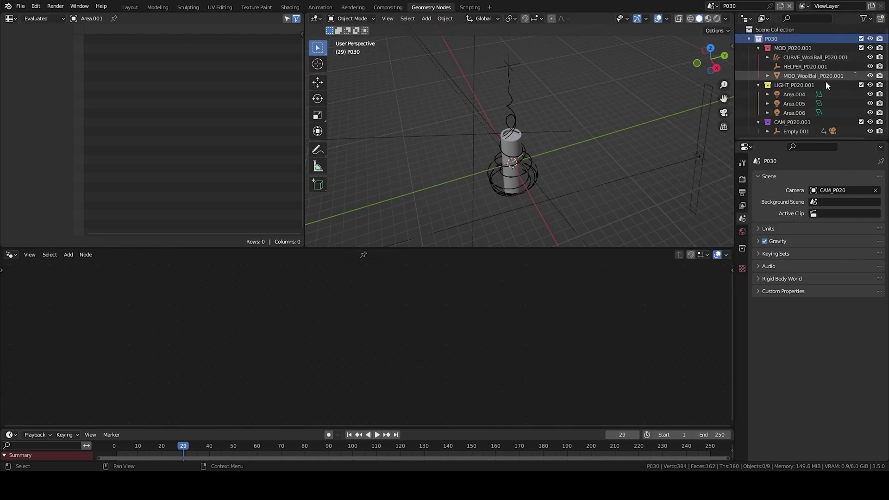
# Step: Delete the wool ball curves, the helper and the wool ball mesh from the duplicated MOD collection
pyautogui.click(808, 58)
pyautogui.keyDown('shift'); pyautogui.click(807, 67); pyautogui.keyUp('shift')
pyautogui.keyDown('shift'); pyautogui.click(818, 74); pyautogui.keyUp('shift')
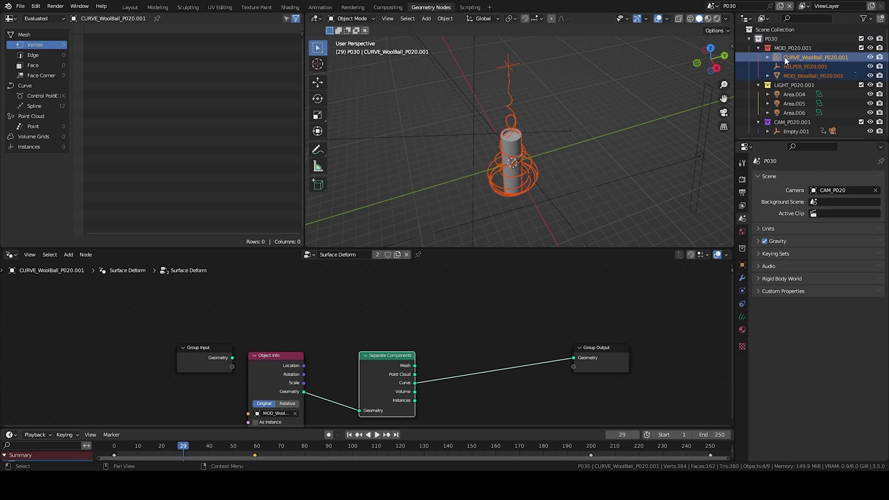
pyautogui.press('x')
# Step: Rename the light collection as LIGHT_P030 and the model collection as MOD_P030
pyautogui.doubleClick(798, 59)
pyautogui.moveTo(800, 58); pyautogui.dragTo(870, 51)
pyautogui.write('30')
pyautogui.press('Return')
pyautogui.doubleClick(793, 47)
pyautogui.moveTo(800, 47); pyautogui.dragTo(885, 59)
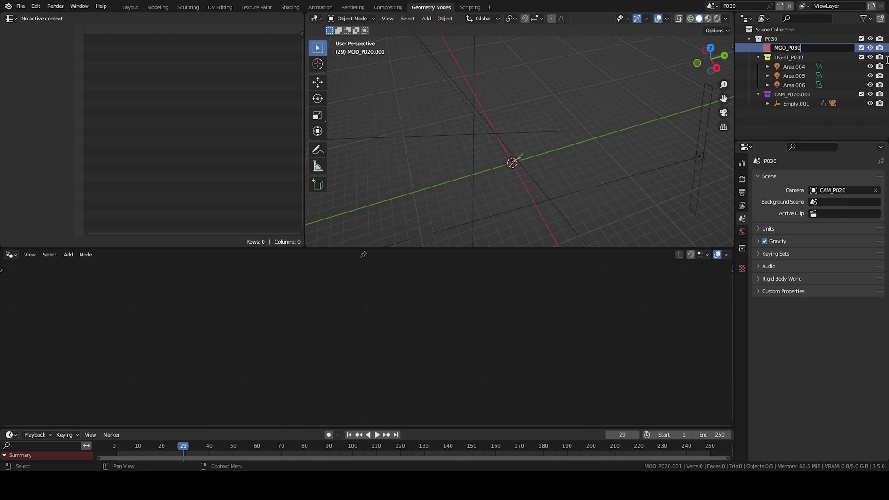
pyautogui.press('Return')
# Step: Rename the camera collection as CAM_P030
pyautogui.doubleClick(793, 96)
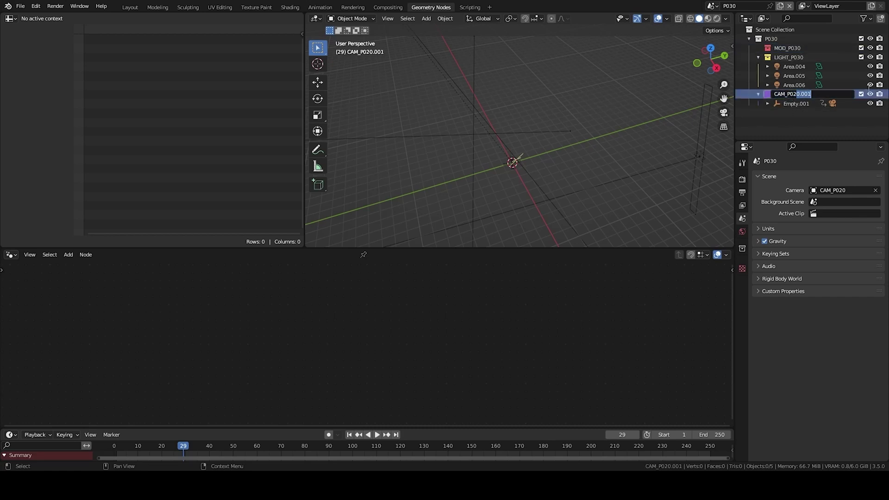
pyautogui.press('BackSpace')
pyautogui.press('BackSpace')
pyautogui.write('30')
pyautogui.press('Return')
# Step: Delete the empty that parents the camera and move the timeline to frame 0
pyautogui.click(796, 106)
pyautogui.press('x')
pyautogui.click(807, 105)
pyautogui.scroll(-5, 471, 124)
pyautogui.moveTo(281, 429); pyautogui.dragTo(281, 412)
pyautogui.moveTo(193, 438); pyautogui.dragTo(199, 438, button='middle')
pyautogui.moveTo(191, 430); pyautogui.dragTo(118, 430)
# Step: Rename the camera object as CAM_P030, matching its collection, and set it as the scene's camera
pyautogui.click(792, 95)
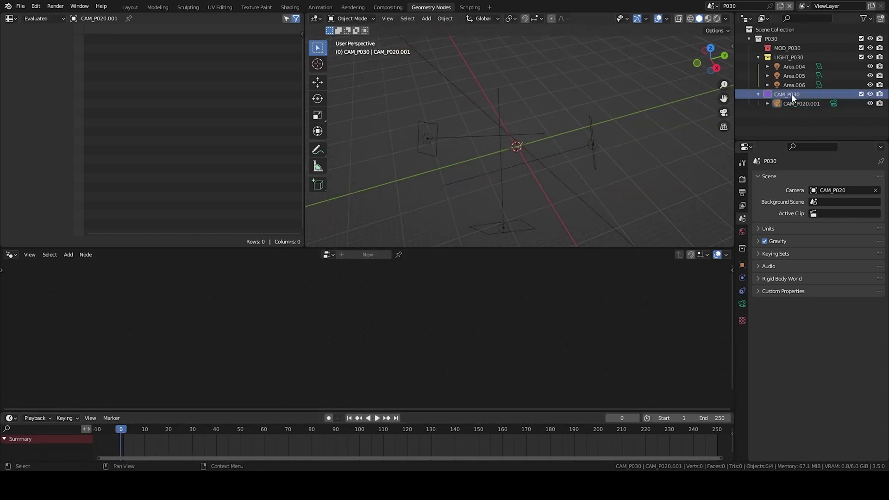
pyautogui.doubleClick(792, 95)
pyautogui.hotkey('ctrl', 'c')
pyautogui.doubleClick(802, 104)
pyautogui.hotkey('ctrl', 'v')
pyautogui.press('Return')
pyautogui.click(824, 106)
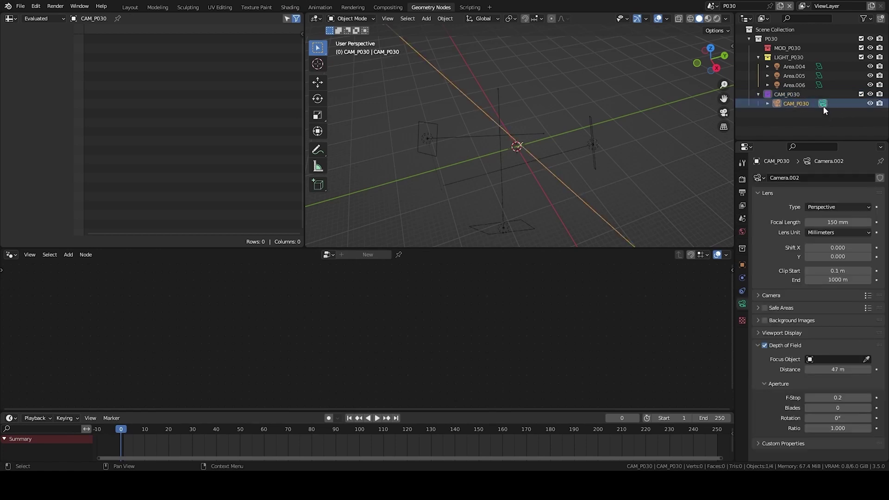
pyautogui.click(742, 219)
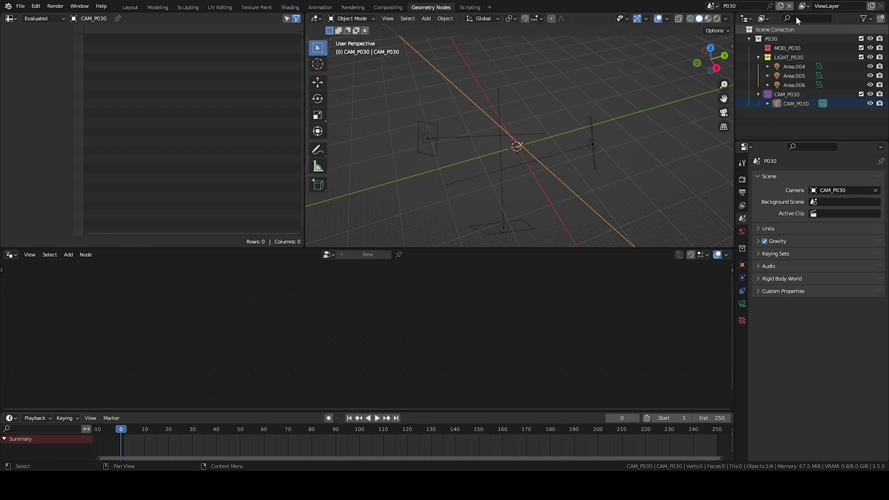
# Step: Paste the copied curves and plane objects into the MOD_P030 collection
pyautogui.click(742, 179)
pyautogui.moveTo(579, 162); pyautogui.dragTo(676, 148, button='middle')
pyautogui.scroll(-3, 676, 148)
pyautogui.click(758, 58)
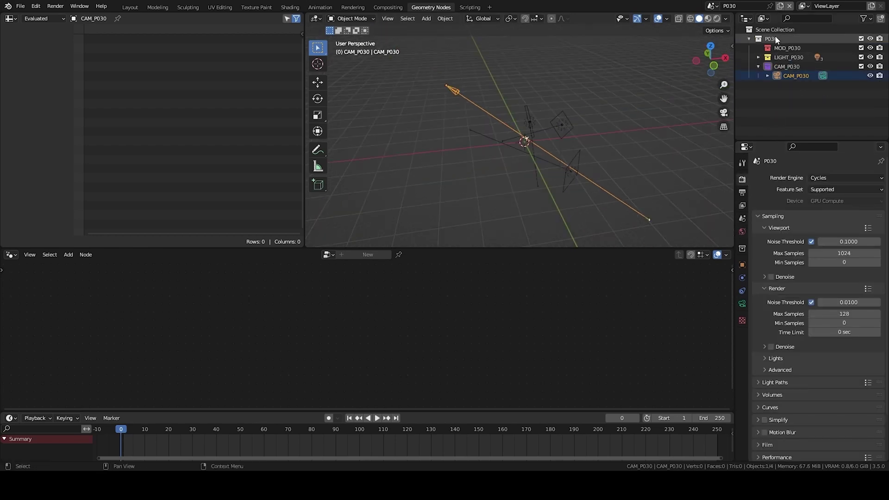
pyautogui.click(786, 48)
pyautogui.moveTo(505, 160); pyautogui.dragTo(466, 180, button='middle')
pyautogui.hotkey('ctrl', 'v')
pyautogui.scroll(4, 565, 131)
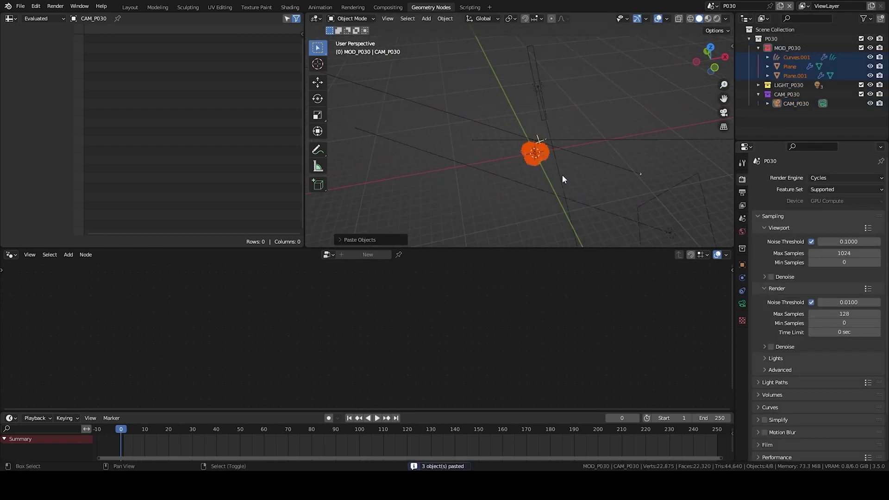
# Step: Inspect the pasted curve model up close and preview it with rendered viewport shading and overlays hidden
pyautogui.moveTo(562, 175); pyautogui.dragTo(537, 122, button='middle')
pyautogui.scroll(7, 519, 111)
pyautogui.click(506, 102)
pyautogui.scroll(3, 509, 101)
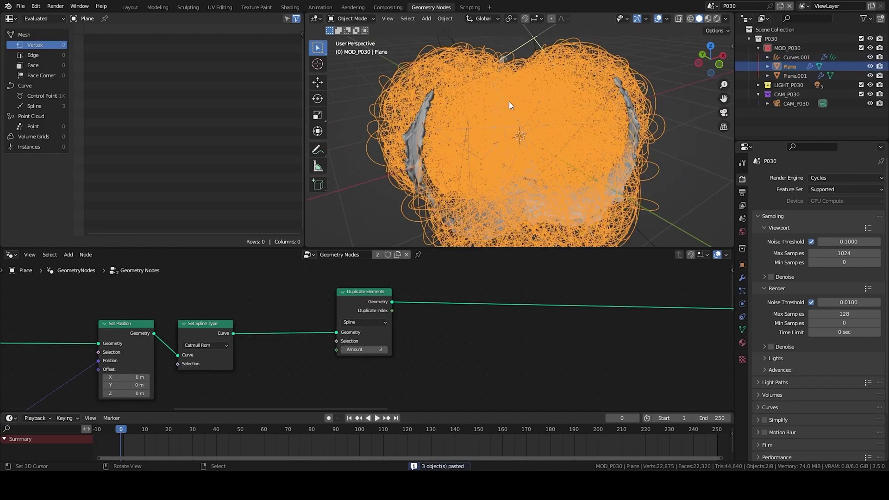
pyautogui.scroll(-5, 610, 148)
pyautogui.moveTo(610, 148)
pyautogui.mouseDown(button='middle')
pyautogui.moveTo(515, 139)
pyautogui.moveTo(557, 147)
pyautogui.mouseUp(button='middle')
pyautogui.hotkey('alt', 'a')
pyautogui.press('z')
pyautogui.click(560, 18)
pyautogui.scroll(4, 475, 151)
pyautogui.moveTo(501, 151); pyautogui.dragTo(543, 173, button='middle')
pyautogui.click(543, 172)
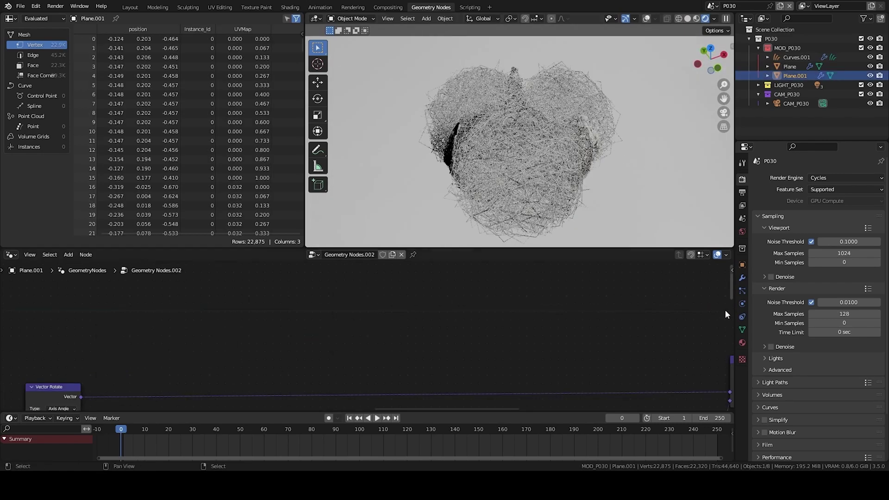
# Step: Set the render curve subdivisions to 3 and the additional viewport curve subdivisions to 2
pyautogui.scroll(-3, 786, 361)
pyautogui.click(771, 355)
pyautogui.scroll(-2, 771, 352)
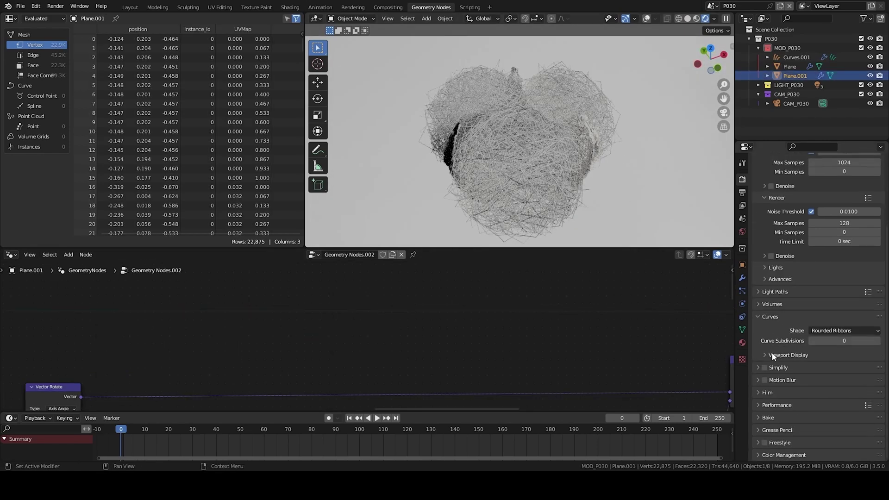
pyautogui.click(880, 343)
pyautogui.click(881, 343)
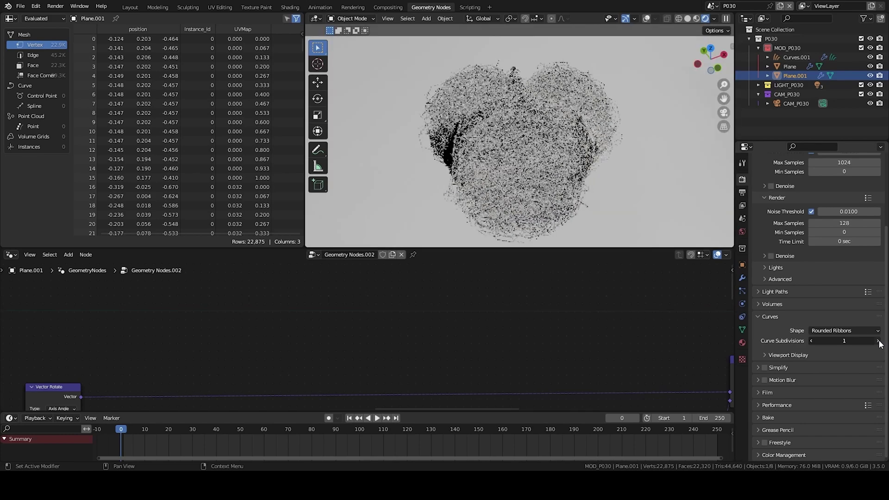
pyautogui.click(782, 356)
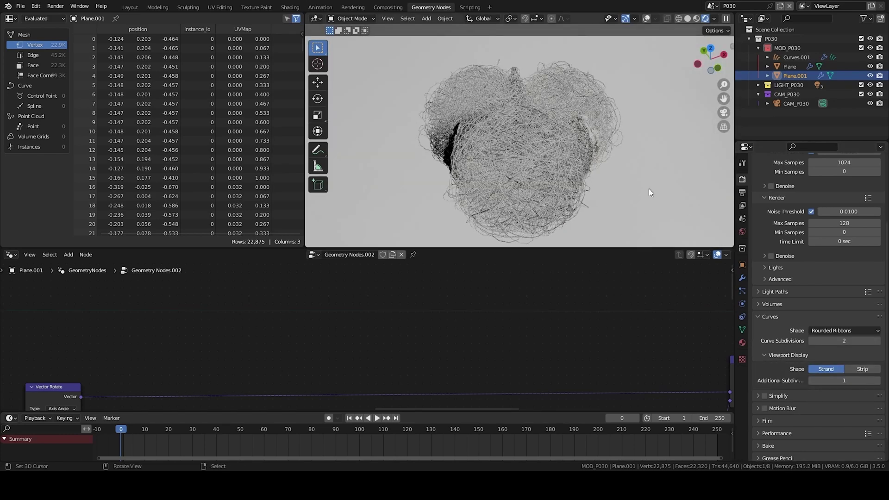
pyautogui.click(843, 330)
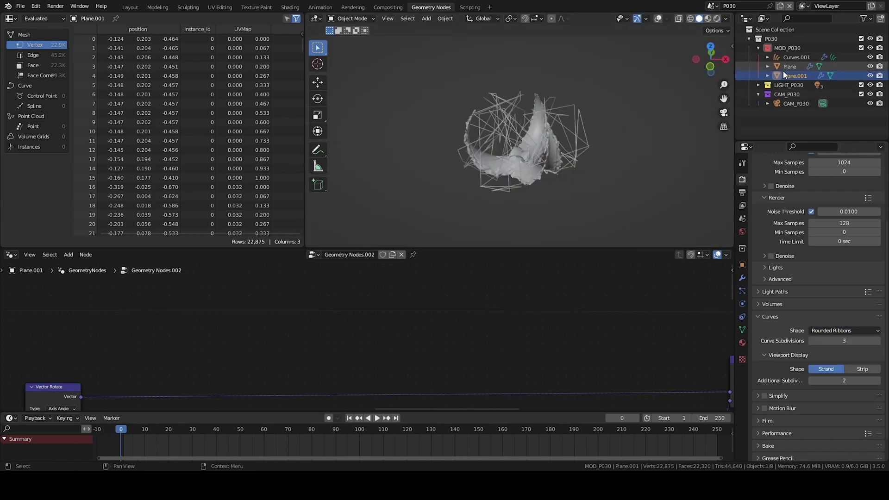
# Step: Delete the three pasted objects, Curves.001, Plane and Plane.001, from the MOD_P030 collection
pyautogui.click(788, 66)
pyautogui.click(790, 57)
pyautogui.keyDown('shift'); pyautogui.click(790, 76); pyautogui.keyUp('shift')
pyautogui.press('x')
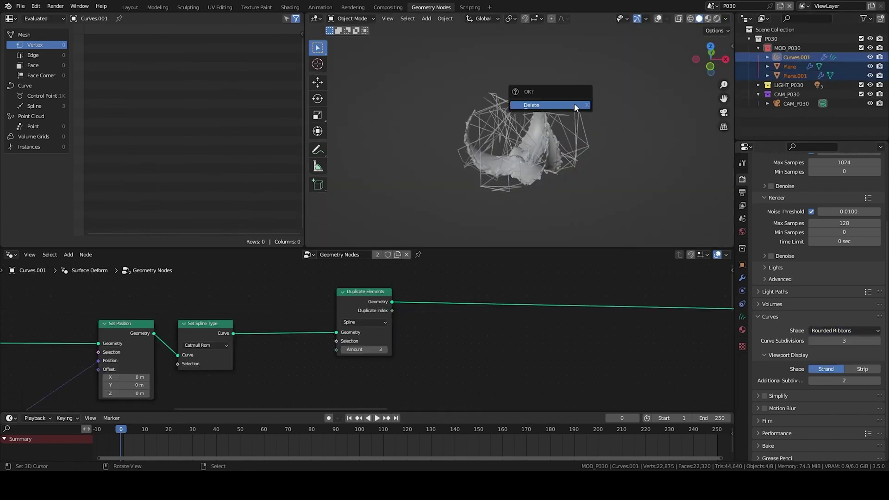
pyautogui.click(574, 104)
# Step: Show the viewport overlays again and add a mesh plane to the MOD_P030 collection
pyautogui.click(789, 49)
pyautogui.hotkey('shift', 'alt', 'z')
pyautogui.moveTo(563, 130); pyautogui.dragTo(533, 127, button='middle')
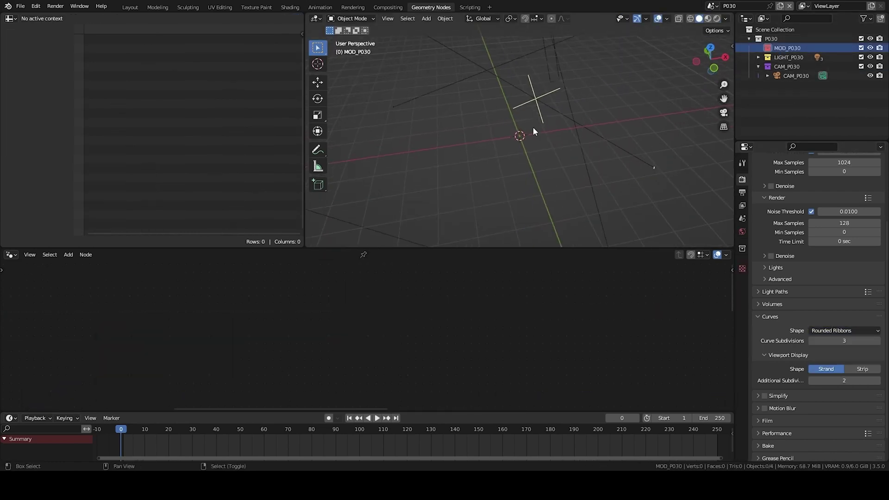
pyautogui.hotkey('shift', 'a')
pyautogui.moveTo(532, 119)
pyautogui.click(552, 121)
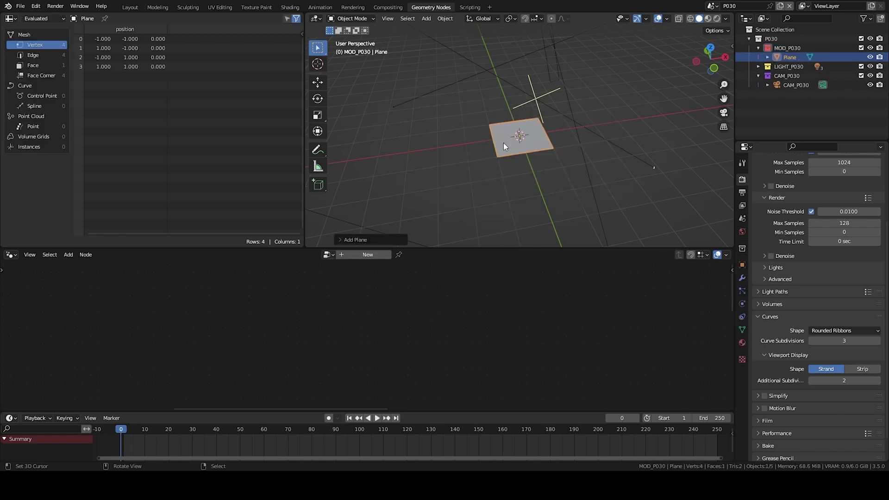
# Step: Rename the plane object as Cotton_Flower
pyautogui.scroll(5, 518, 144)
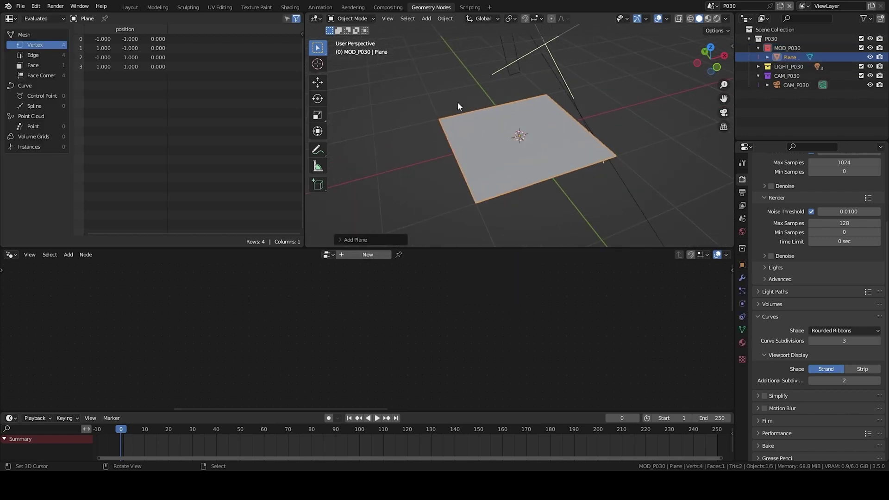
pyautogui.doubleClick(793, 56)
pyautogui.write('Cotton_Flower')
pyautogui.press('Return')
# Step: Create a new geometry node tree on the plane and name it Cotton_Flower
pyautogui.moveTo(582, 94); pyautogui.dragTo(478, 139, button='middle')
pyautogui.click(353, 255)
pyautogui.write('Cotton_Flower')
pyautogui.press('Return')
# Step: Add an Empty Hair curves object on the Cotton_Flower plane
pyautogui.click(422, 18)
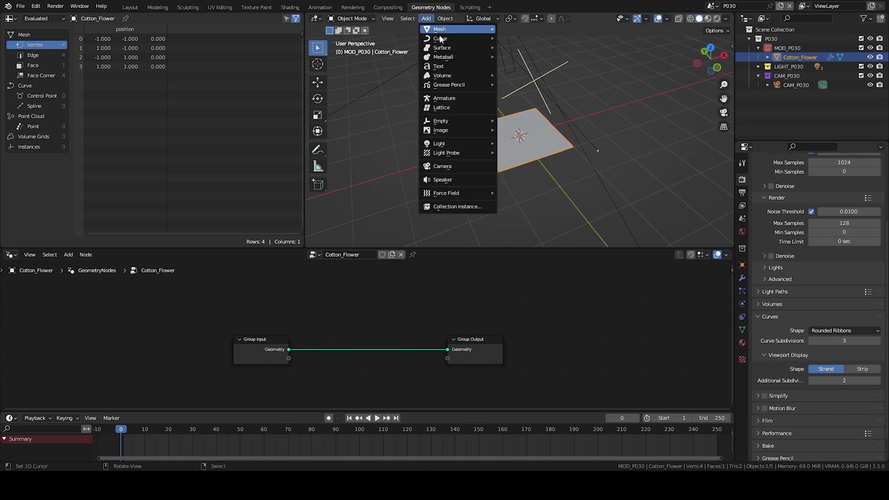
pyautogui.moveTo(445, 38)
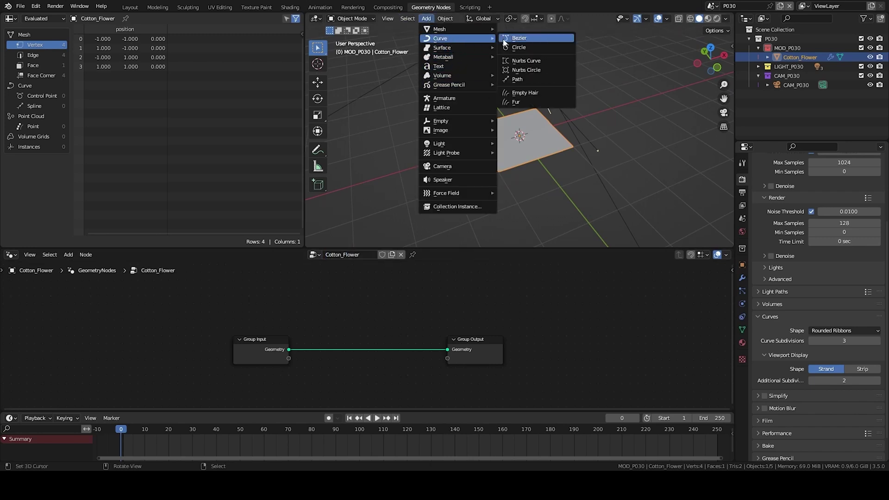
pyautogui.click(524, 93)
# Step: Clear the hair curves object's parent so it sits directly in the MOD_P030 collection
pyautogui.click(768, 57)
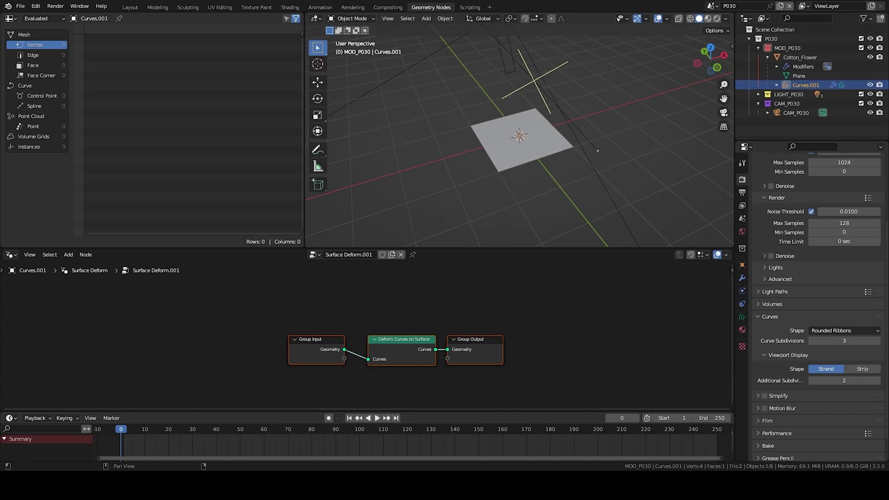
pyautogui.moveTo(804, 85); pyautogui.dragTo(790, 51)
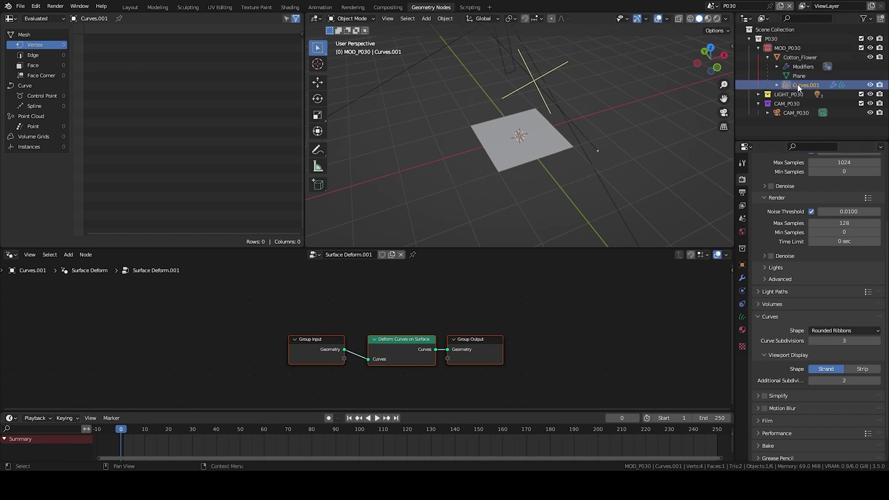
pyautogui.hotkey('alt', 'p')
pyautogui.click(634, 132)
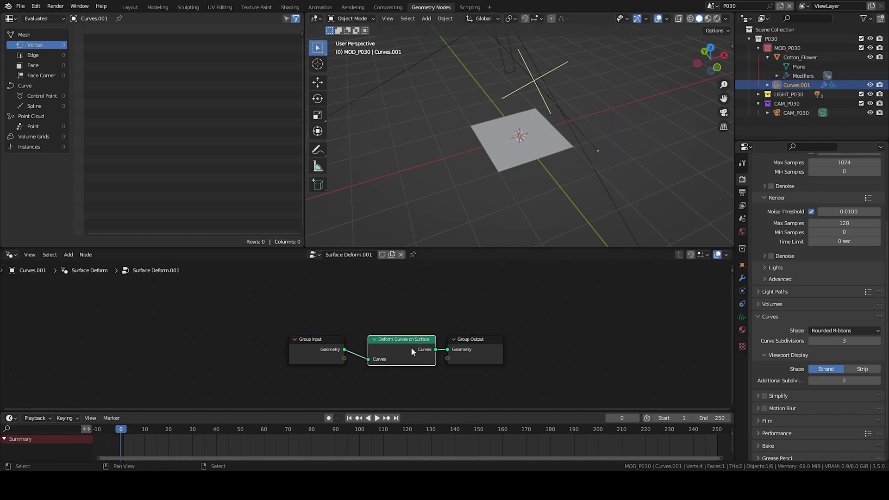
# Step: Replace the hair curves object's Surface Deform node tree with the Cotton_Flower node tree
pyautogui.click(401, 255)
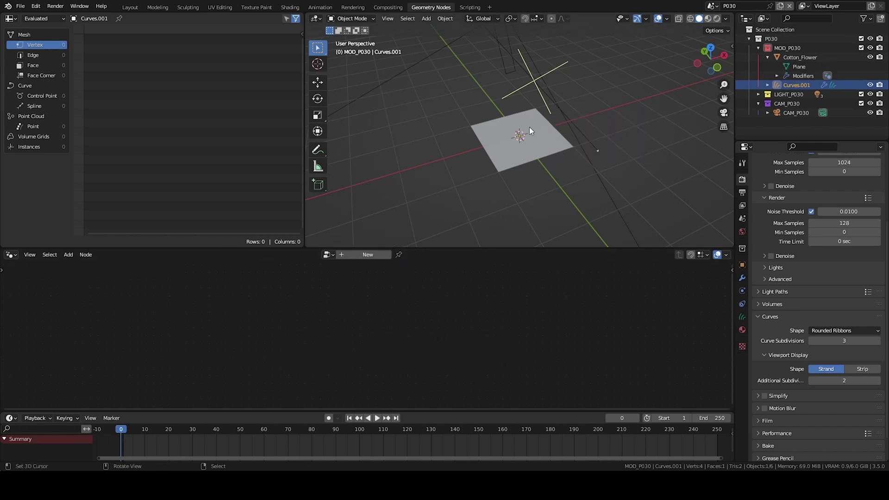
pyautogui.click(528, 131)
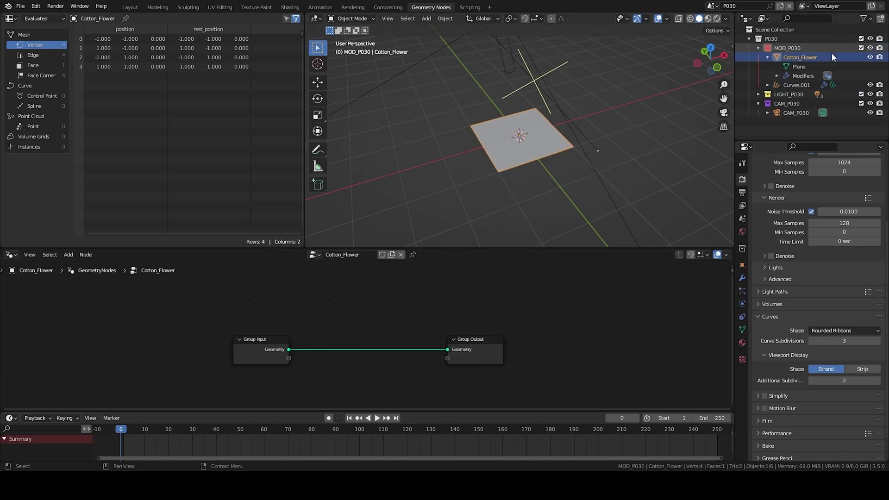
pyautogui.click(796, 85)
pyautogui.click(326, 255)
pyautogui.click(345, 269)
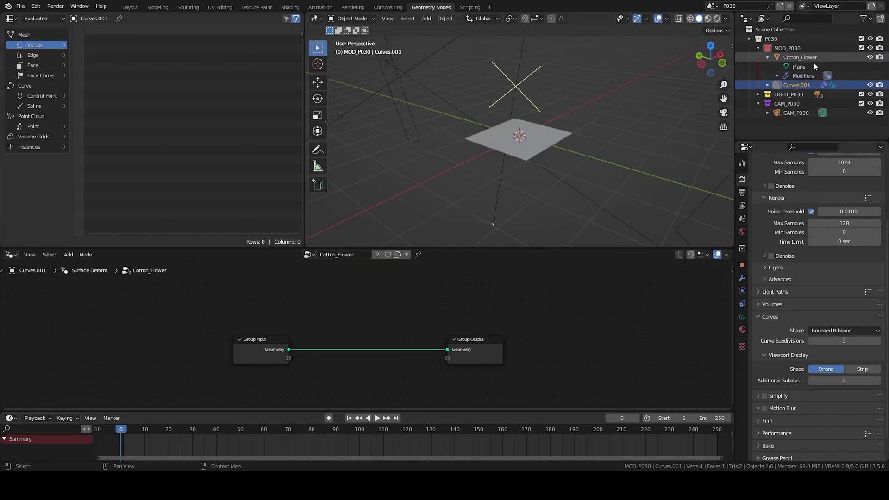
# Step: Rename the hair curves object as Curves_Cotton_Flower
pyautogui.doubleClick(801, 84)
pyautogui.write('Curves_')
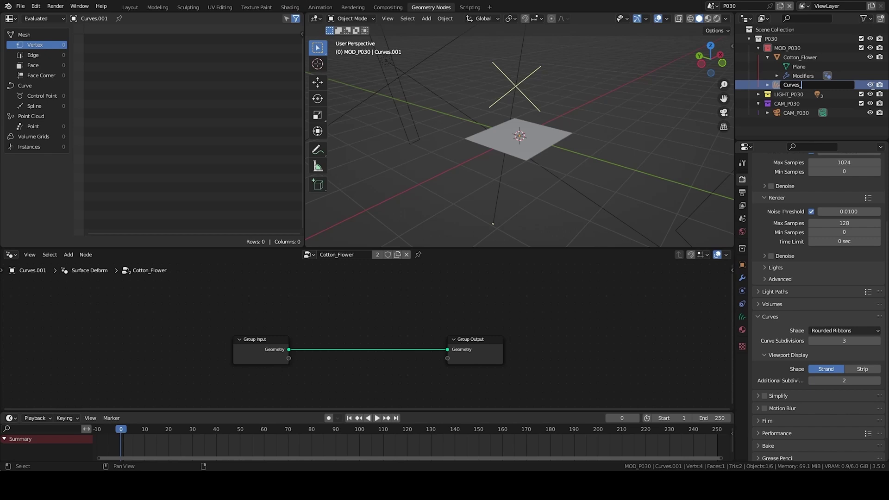
pyautogui.write('Co')
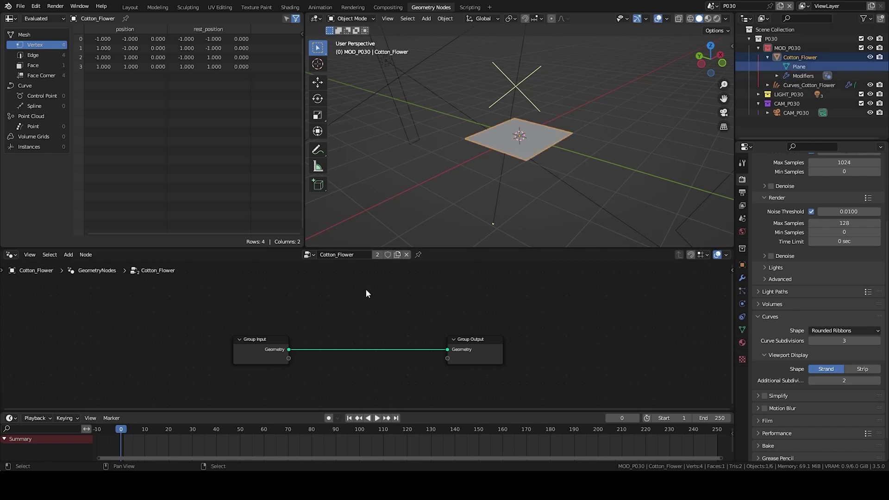
# Step: Move the Group Input node farther from Group Output in the Cotton_Flower node tree to make room for nodes
pyautogui.moveTo(328, 380); pyautogui.dragTo(362, 355, button='middle')
pyautogui.scroll(-5, 362, 354)
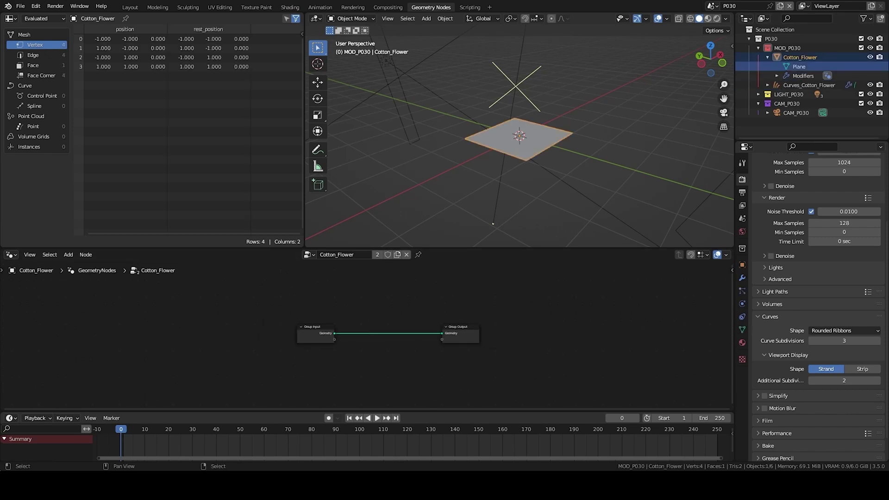
pyautogui.scroll(-4, 218, 301)
pyautogui.moveTo(301, 331); pyautogui.dragTo(201, 337)
pyautogui.hotkey('shift', 'a')
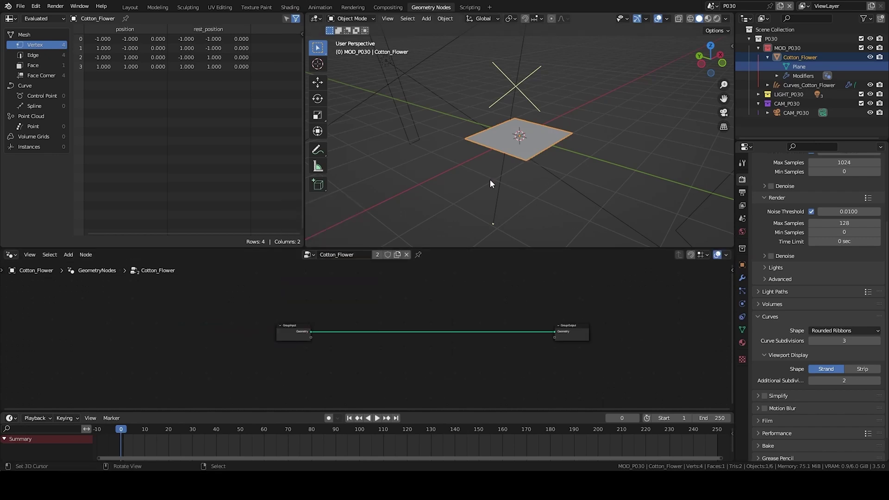
# Step: Add a Curve Circle node and connect its Curve output to Group Output in place of the Group Input geometry
pyautogui.scroll(2, 289, 354)
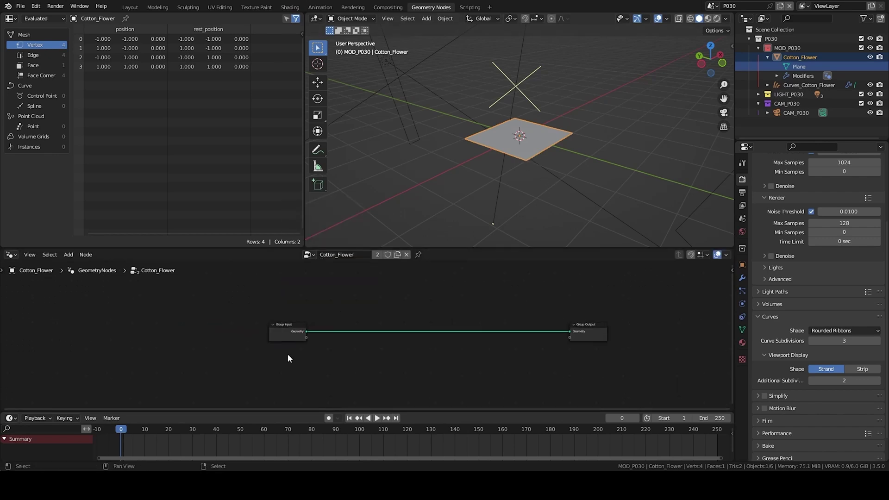
pyautogui.hotkey('shift', 'a')
pyautogui.click(427, 204)
pyautogui.write('circle')
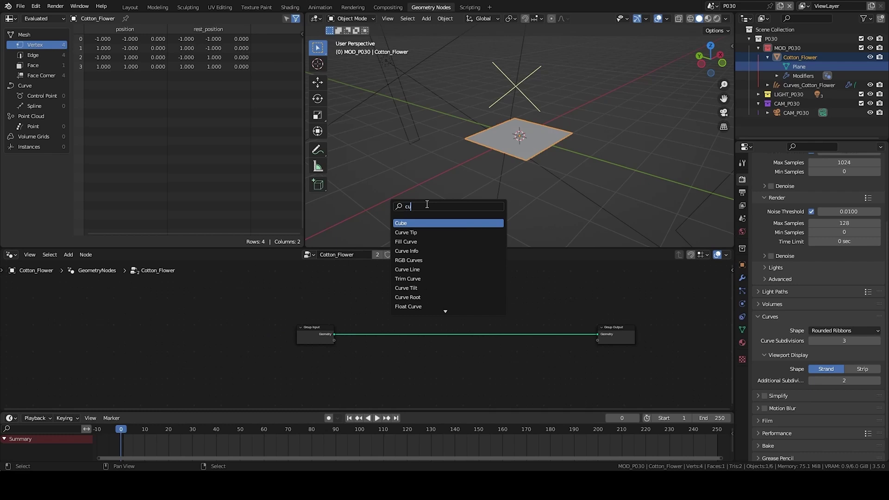
pyautogui.press('Return')
pyautogui.moveTo(519, 194); pyautogui.dragTo(555, 160, button='middle')
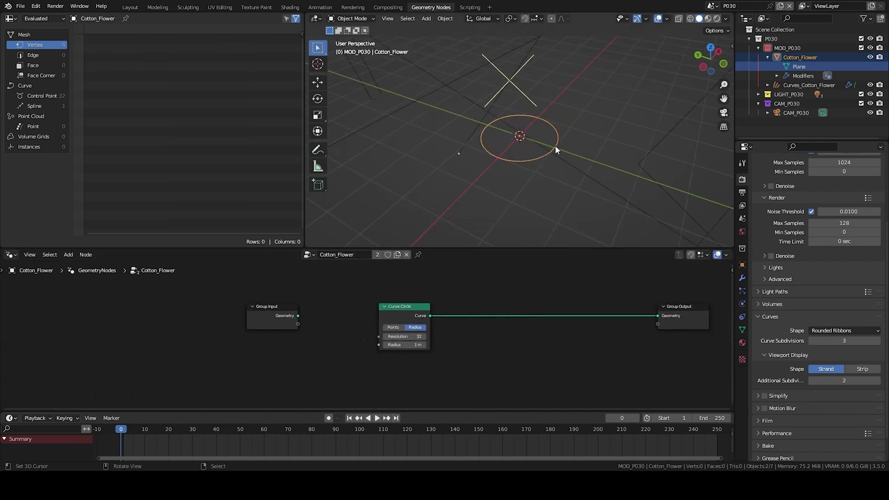
# Step: Add an Is Viewport node beneath Group Input
pyautogui.scroll(-2, 368, 319)
pyautogui.click(388, 316)
pyautogui.moveTo(426, 321); pyautogui.dragTo(374, 321, button='middle')
pyautogui.moveTo(316, 320); pyautogui.dragTo(348, 313, button='middle')
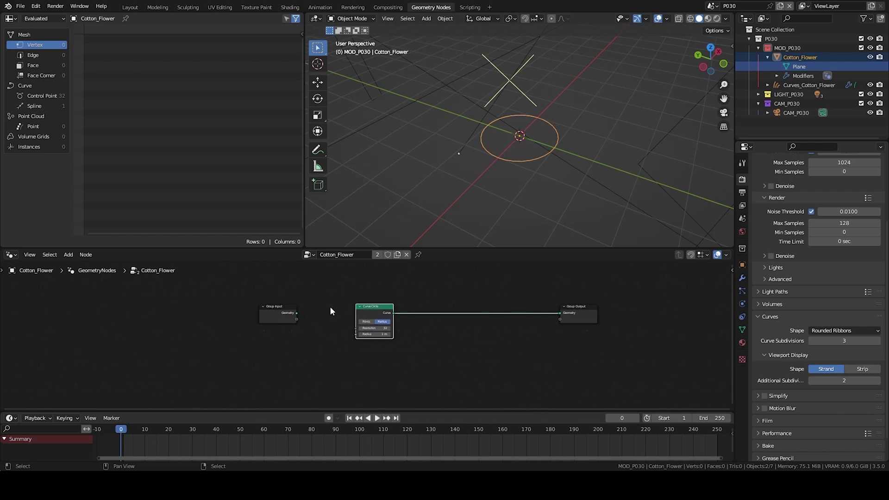
pyautogui.hotkey('shift', 'a')
pyautogui.click(314, 288)
pyautogui.write('is v')
pyautogui.press('Return')
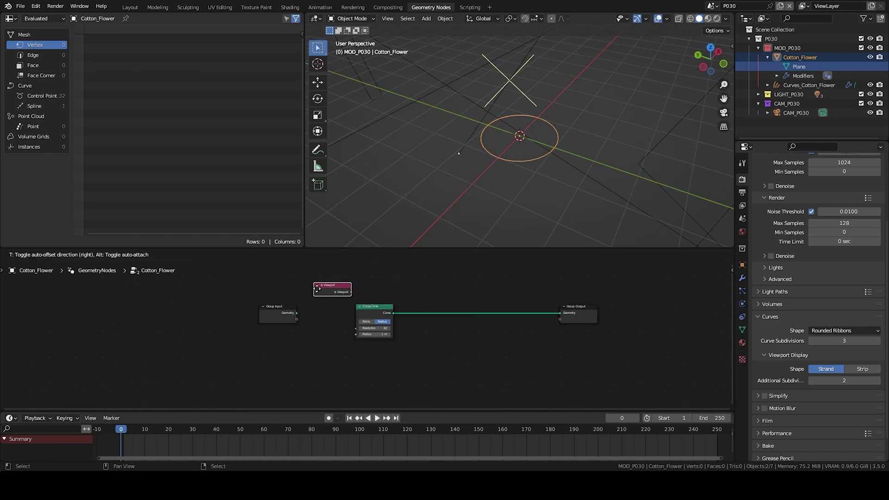
pyautogui.click(275, 342)
# Step: Add a Switch node of type Integer and drive its Switch input with the Is Viewport output
pyautogui.scroll(4, 275, 342)
pyautogui.moveTo(300, 318); pyautogui.dragTo(320, 312, button='middle')
pyautogui.press('q')
pyautogui.press('Escape')
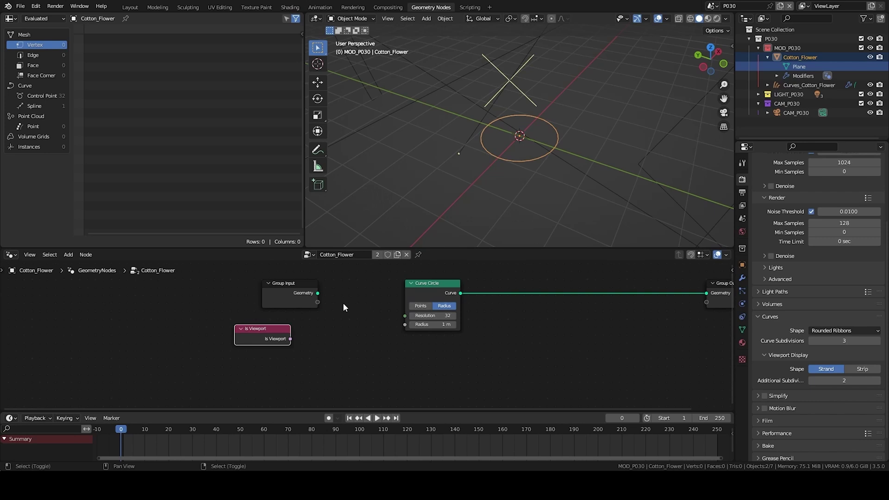
pyautogui.hotkey('shift', 'a')
pyautogui.click(343, 303)
pyautogui.write('sw')
pyautogui.press('Return')
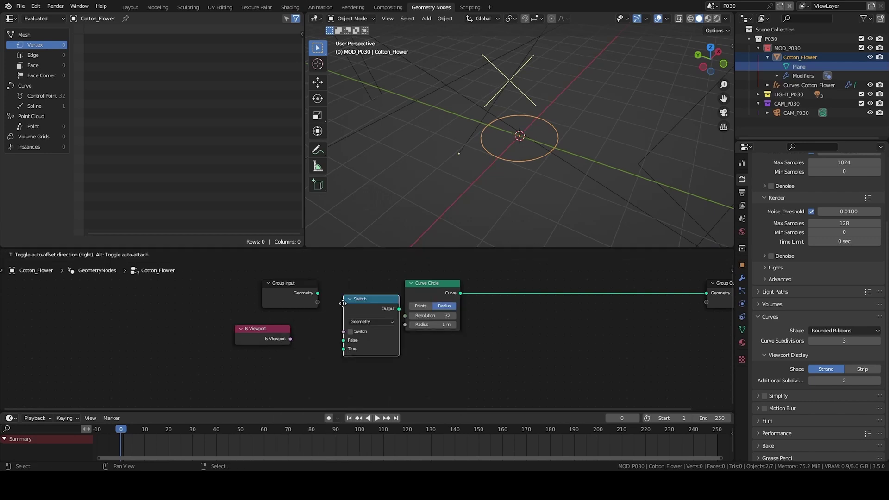
pyautogui.click(313, 336)
pyautogui.moveTo(290, 339); pyautogui.dragTo(310, 363)
pyautogui.click(339, 354)
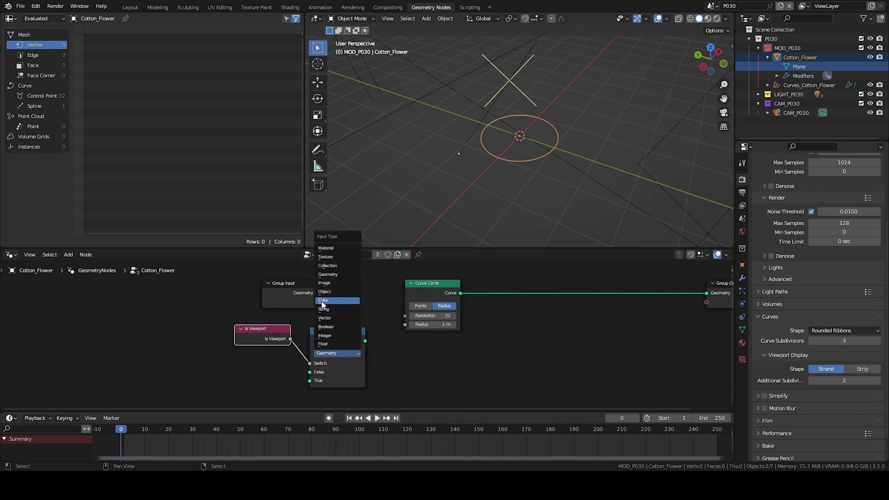
pyautogui.click(333, 335)
# Step: Set the Switch node's False to 4096 and True to 1024, and connect its output to the Curve Circle's Resolution
pyautogui.click(334, 372)
pyautogui.write('4096')
pyautogui.press('Tab')
pyautogui.write('4')
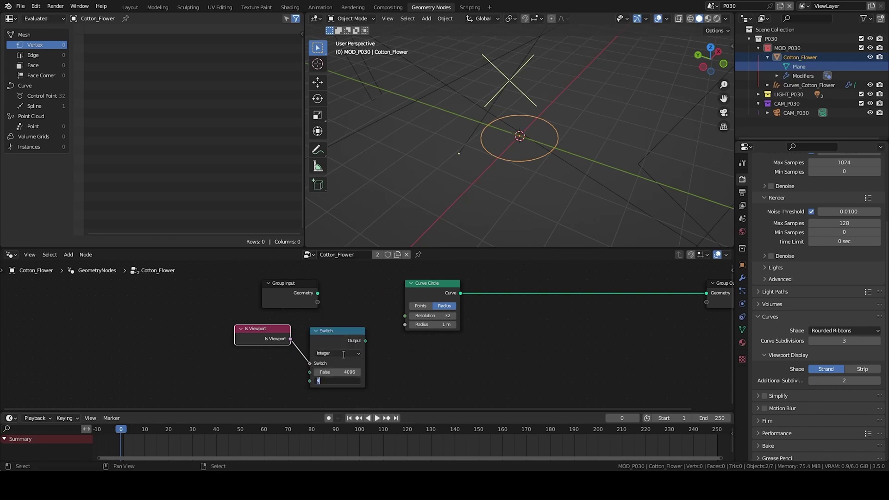
pyautogui.press('Return')
pyautogui.scroll(5, 344, 341)
pyautogui.moveTo(343, 341); pyautogui.dragTo(236, 358, button='middle')
pyautogui.moveTo(269, 356); pyautogui.dragTo(326, 320)
pyautogui.scroll(-3, 368, 315)
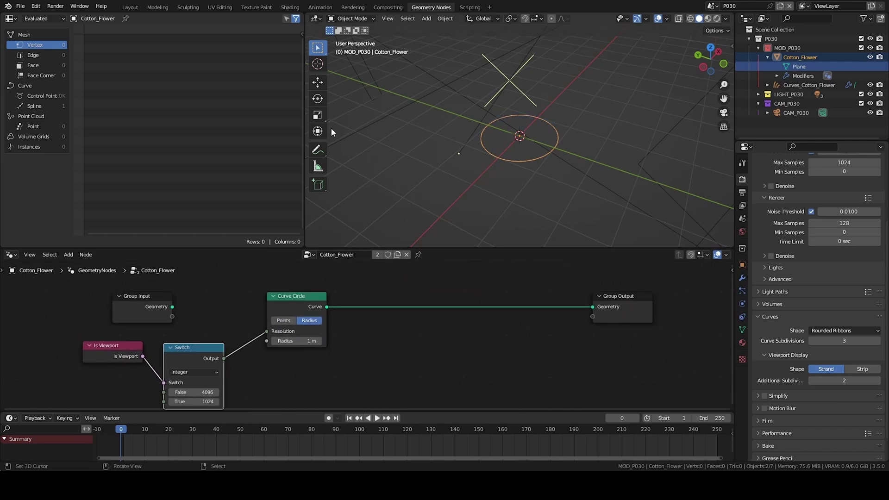
# Step: Widen the spreadsheet's data list and display the curve's Control Point data
pyautogui.moveTo(71, 86); pyautogui.dragTo(128, 88)
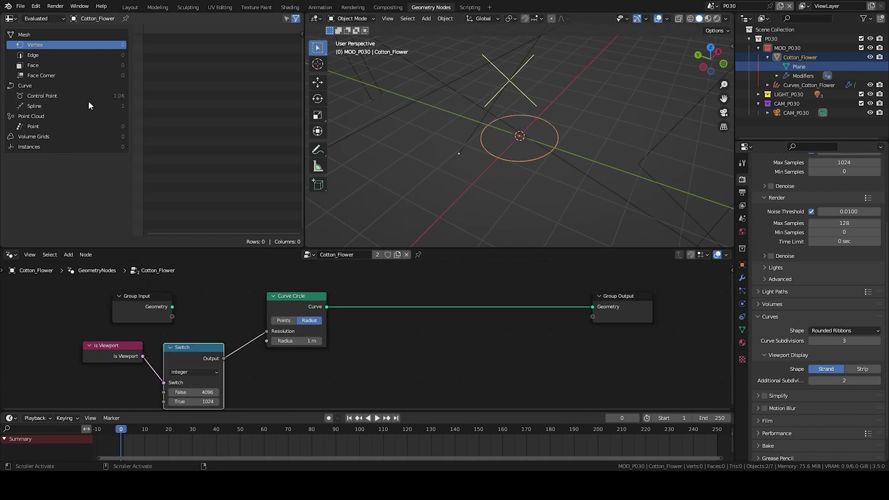
pyautogui.click(98, 95)
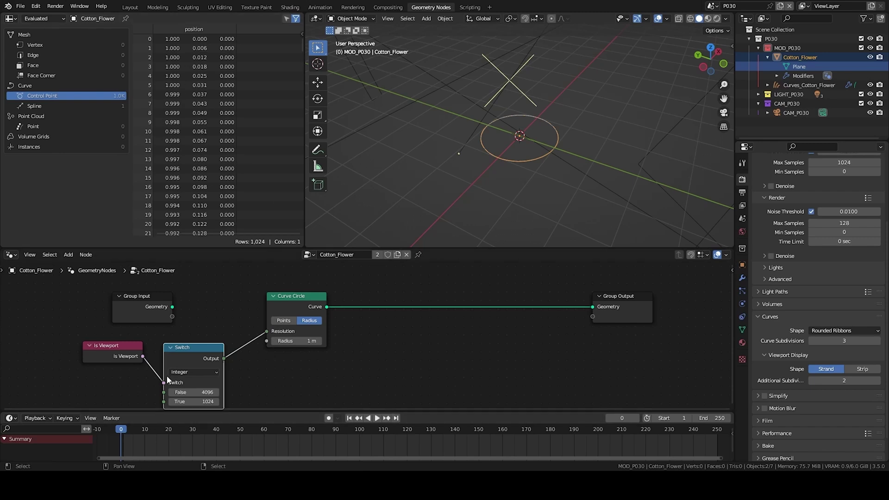
# Step: Insert a Set Position node on the link between Curve Circle and Group Output
pyautogui.moveTo(380, 309); pyautogui.dragTo(318, 318, button='middle')
pyautogui.moveTo(317, 318); pyautogui.dragTo(280, 328, button='middle')
pyautogui.scroll(-5, 281, 329)
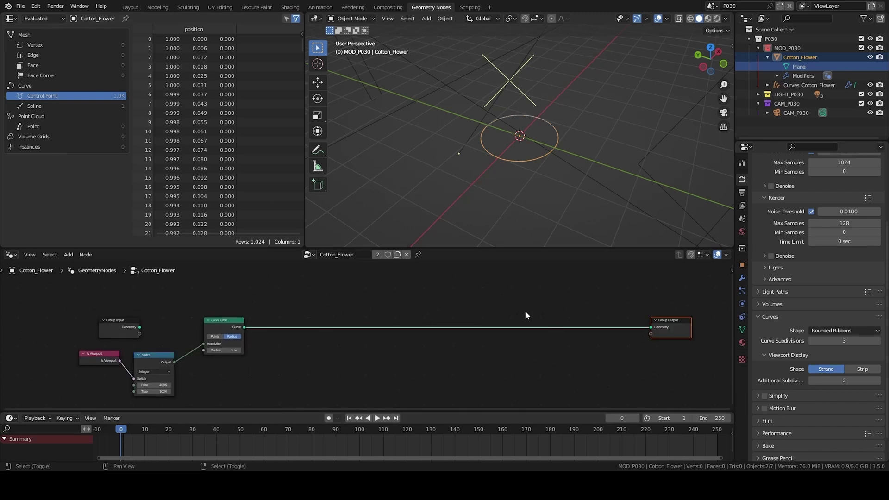
pyautogui.hotkey('shift', 'a')
pyautogui.write('set pos')
pyautogui.press('Return')
pyautogui.click(467, 319)
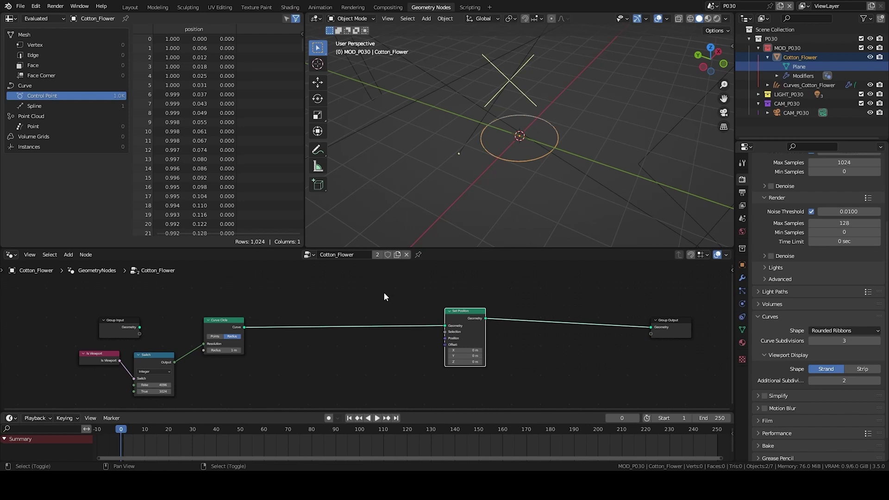
# Step: Add a Random Value node of type Vector with a minimum of -1 on all three axes
pyautogui.hotkey('shift', 'a')
pyautogui.write('random')
pyautogui.press('Return')
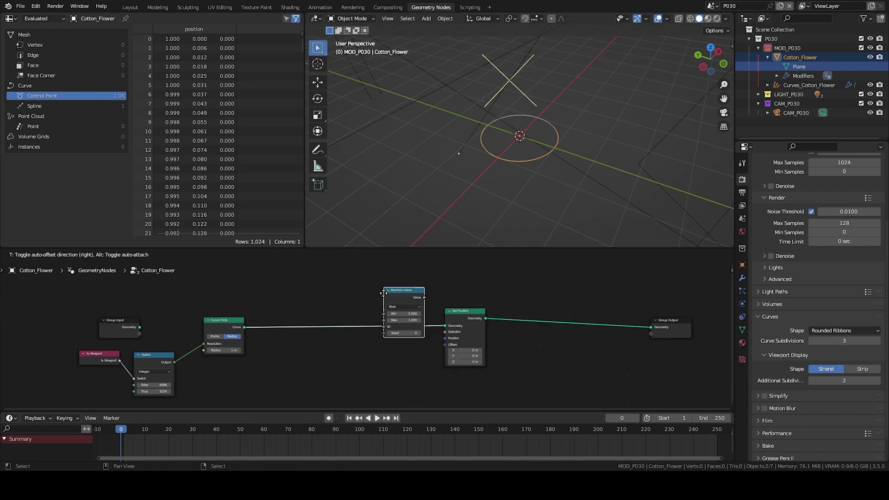
pyautogui.click(374, 318)
pyautogui.scroll(1, 395, 282)
pyautogui.moveTo(373, 282); pyautogui.dragTo(373, 296)
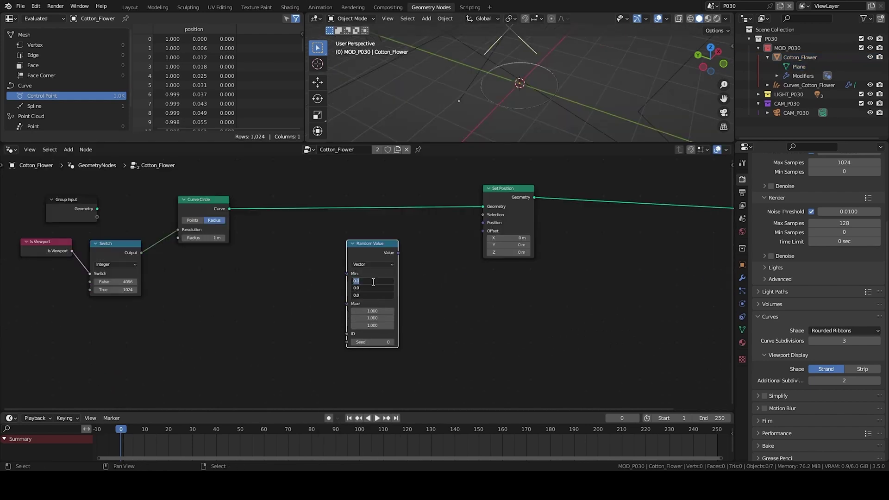
pyautogui.write('-1')
pyautogui.press('Return')
pyautogui.moveTo(375, 254); pyautogui.dragTo(309, 306)
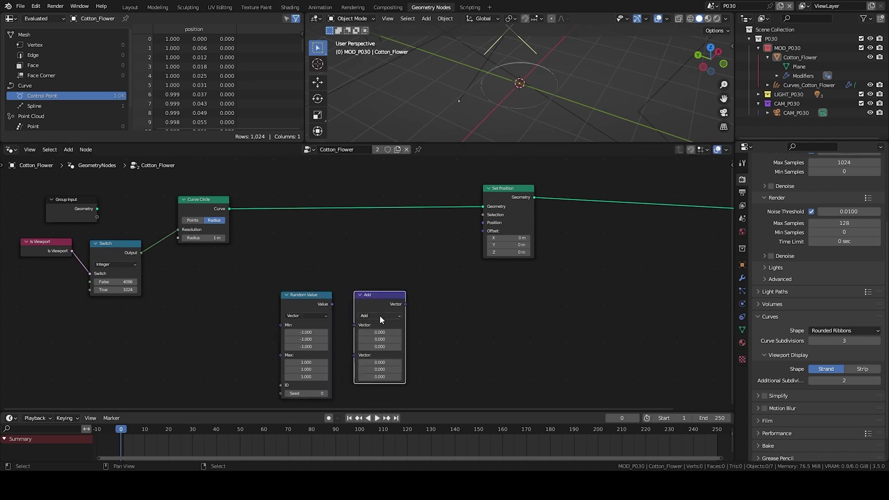
# Step: Set the Vector Math node to Normalize and route the Random Value through it into Set Position's Position input
pyautogui.click(381, 320)
pyautogui.click(371, 458)
pyautogui.moveTo(332, 304); pyautogui.dragTo(354, 325)
pyautogui.moveTo(406, 304); pyautogui.dragTo(486, 224)
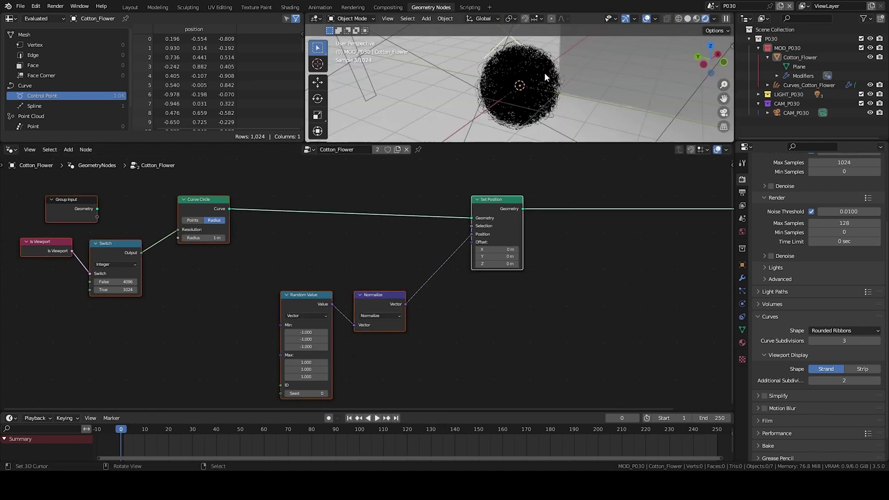
# Step: Toggle the viewport overlays and examine the ball of random curves up close
pyautogui.click(544, 73)
pyautogui.hotkey('shift', 'alt', 'z')
pyautogui.scroll(3, 587, 90)
pyautogui.moveTo(587, 90); pyautogui.dragTo(518, 76, button='middle')
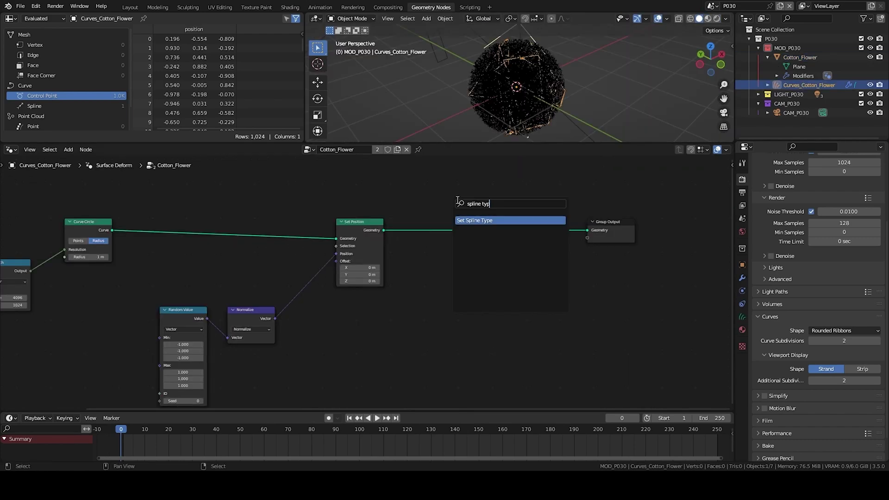
# Step: Insert a Set Spline Type node after Set Position and set its type to Catmull Rom
pyautogui.press('Return')
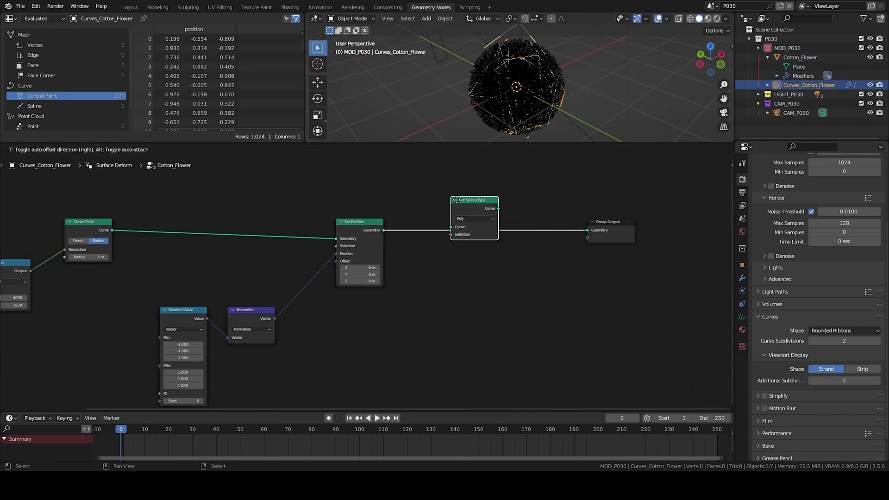
pyautogui.click(417, 227)
pyautogui.click(449, 248)
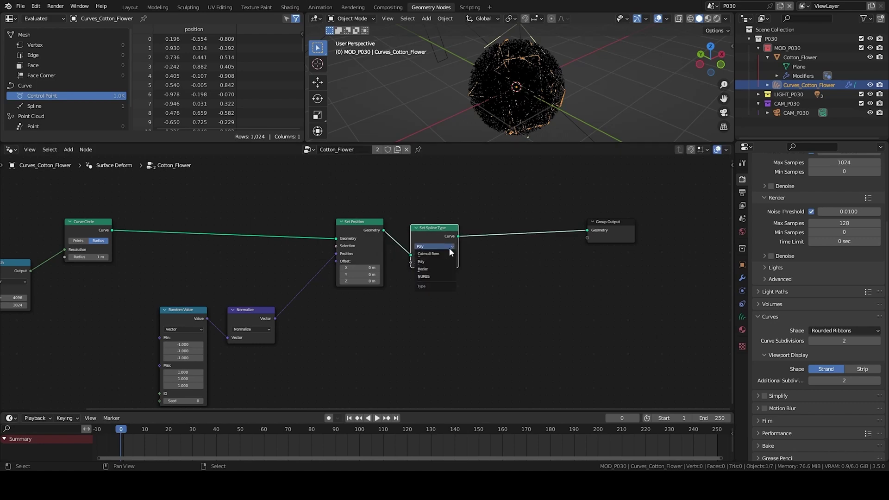
pyautogui.click(439, 256)
pyautogui.scroll(-3, 438, 257)
pyautogui.moveTo(500, 253); pyautogui.dragTo(378, 265, button='middle')
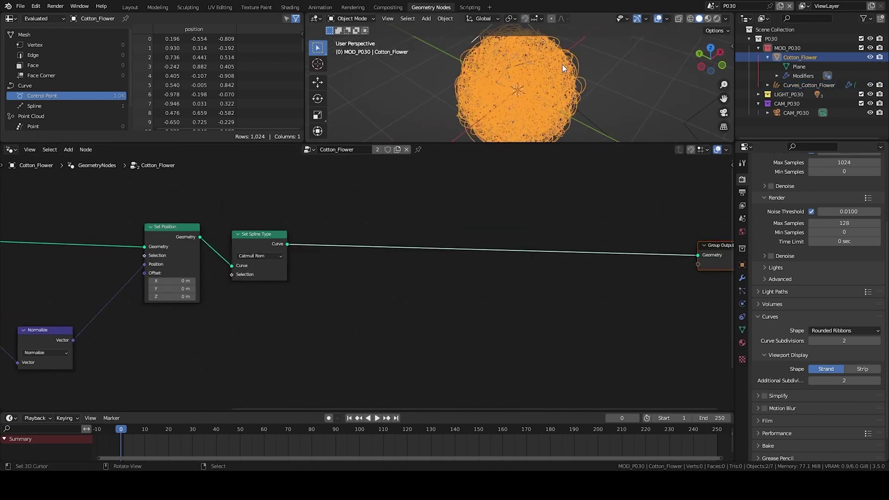
# Step: Insert a Duplicate Elements node between Set Spline Type and Group Output
pyautogui.scroll(2, 562, 65)
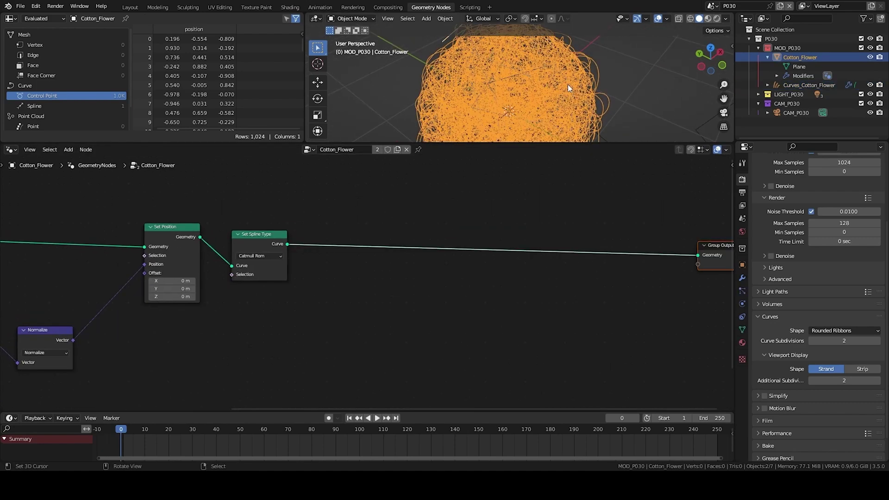
pyautogui.moveTo(568, 84); pyautogui.dragTo(601, 73, button='middle')
pyautogui.scroll(-2, 224, 262)
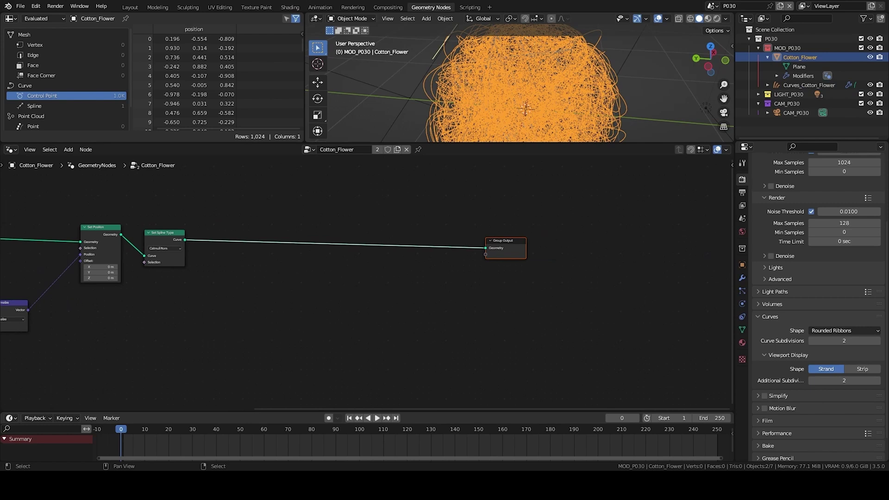
pyautogui.moveTo(450, 257); pyautogui.dragTo(258, 260, button='middle')
pyautogui.hotkey('shift', 'a')
pyautogui.write('sdup')
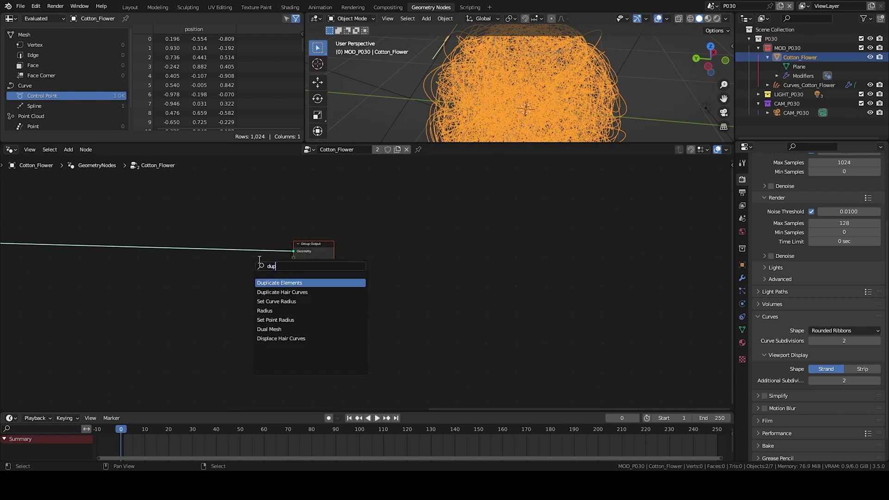
pyautogui.press('Return')
pyautogui.click(138, 214)
pyautogui.scroll(-4, 208, 266)
pyautogui.moveTo(234, 273); pyautogui.dragTo(431, 273, button='middle')
# Step: Set the Duplicate Elements node's amount to 3 and its domain to Spline
pyautogui.moveTo(547, 96); pyautogui.dragTo(543, 115, button='middle')
pyautogui.moveTo(368, 236); pyautogui.dragTo(361, 232)
pyautogui.scroll(3, 363, 238)
pyautogui.click(371, 243)
pyautogui.click(371, 243)
pyautogui.click(348, 218)
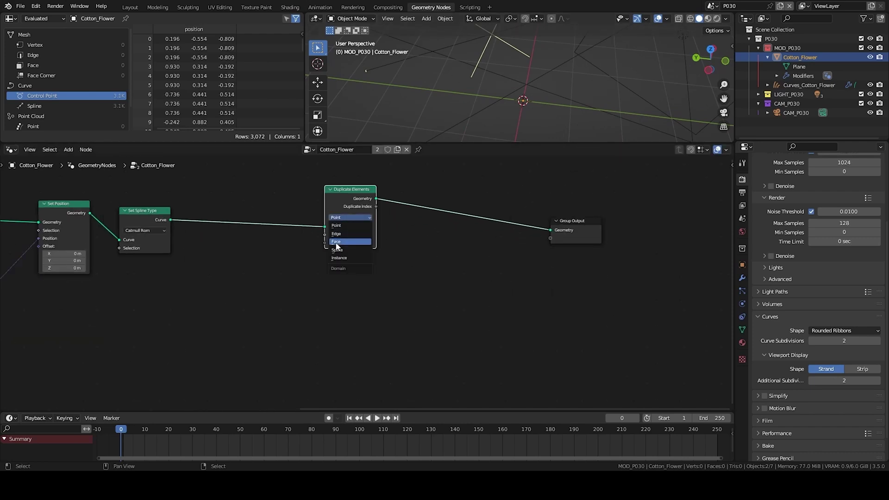
pyautogui.click(338, 250)
# Step: Display the Spline data in the spreadsheet to check the duplicated curves
pyautogui.scroll(-2, 343, 264)
pyautogui.scroll(-3, 92, 101)
pyautogui.click(119, 79)
# Step: Move Group Output farther from Duplicate Elements and insert a second Set Position node just before it
pyautogui.press('g')
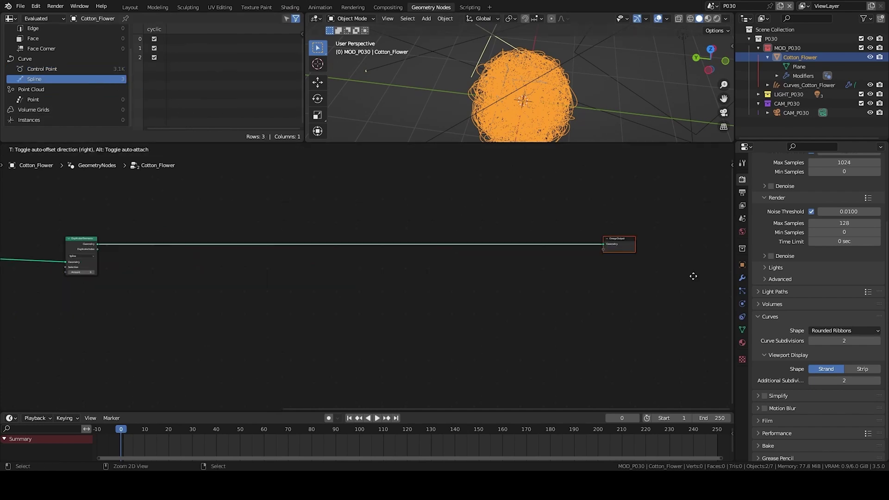
pyautogui.click(697, 276)
pyautogui.press('g')
pyautogui.click(667, 259)
pyautogui.hotkey('shift', 'a')
pyautogui.click(562, 223)
pyautogui.write('set')
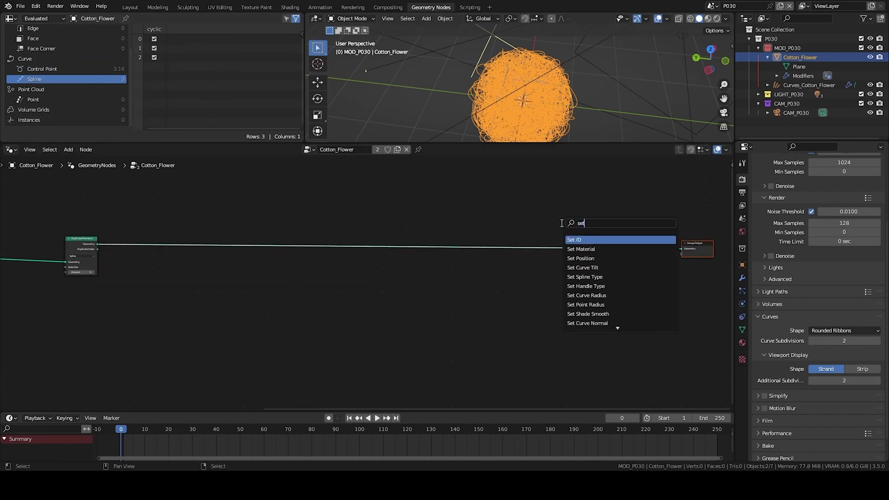
pyautogui.press('Return')
pyautogui.click(561, 223)
# Step: Add a Position input node near the Duplicate Elements node
pyautogui.hotkey('shift', 'a')
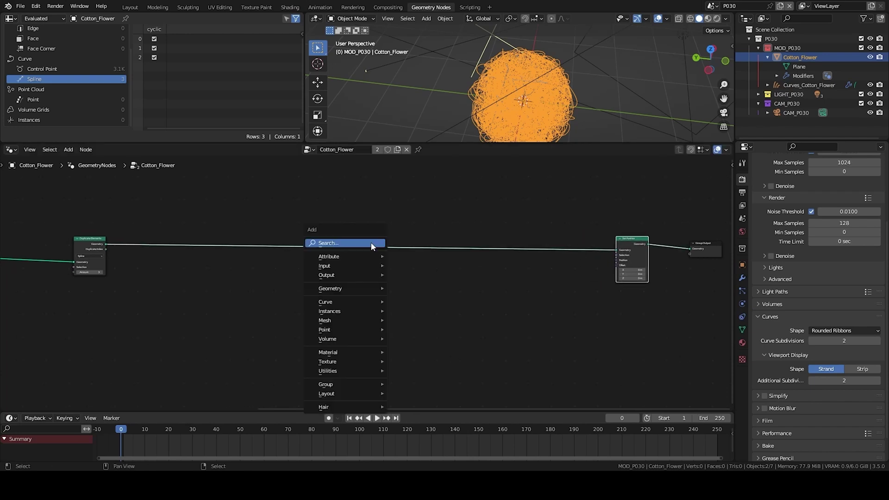
pyautogui.write('pos')
pyautogui.press('Return')
pyautogui.click(230, 290)
# Step: Add a Vector Math node set to Add and connect the Position node to its first vector
pyautogui.scroll(5, 213, 288)
pyautogui.moveTo(194, 286); pyautogui.dragTo(270, 279, button='middle')
pyautogui.press('q')
pyautogui.click(246, 283)
pyautogui.click(268, 280)
pyautogui.scroll(2, 269, 280)
pyautogui.moveTo(210, 281); pyautogui.dragTo(247, 310)
# Step: Connect the Add node's Vector output to the Position input of the second Set Position node
pyautogui.scroll(-2, 436, 312)
pyautogui.moveTo(435, 311); pyautogui.dragTo(198, 300, button='middle')
pyautogui.scroll(-2, 197, 300)
pyautogui.moveTo(138, 286); pyautogui.dragTo(518, 262)
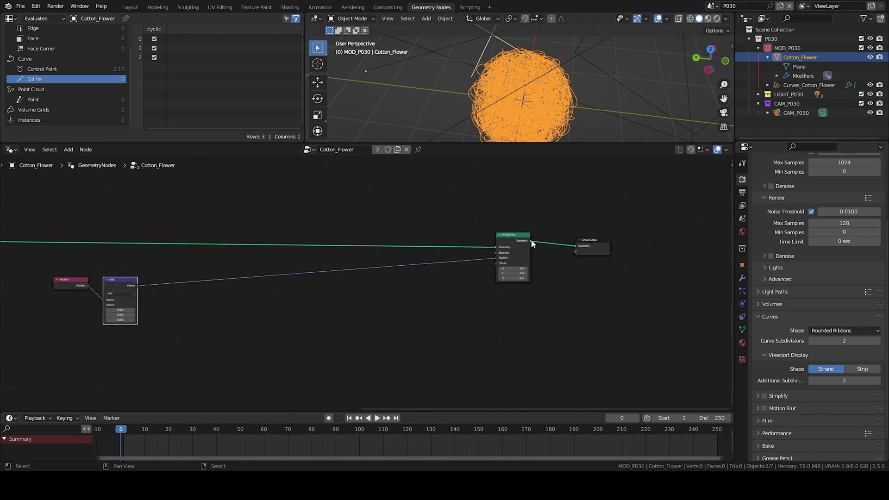
# Step: Set the X component of the Add node's second vector to 1
pyautogui.scroll(2, 317, 293)
pyautogui.moveTo(317, 293); pyautogui.dragTo(454, 260, button='middle')
pyautogui.click(331, 287)
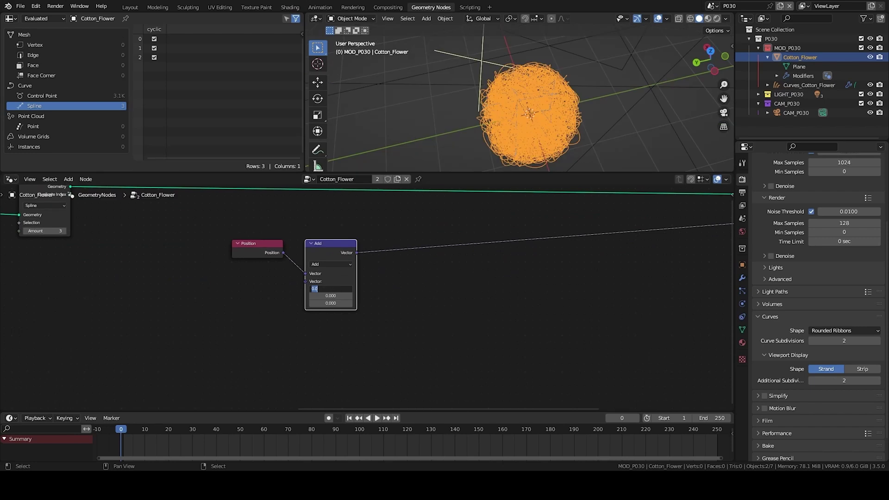
pyautogui.press('Return')
pyautogui.moveTo(533, 138); pyautogui.dragTo(550, 88, button='middle')
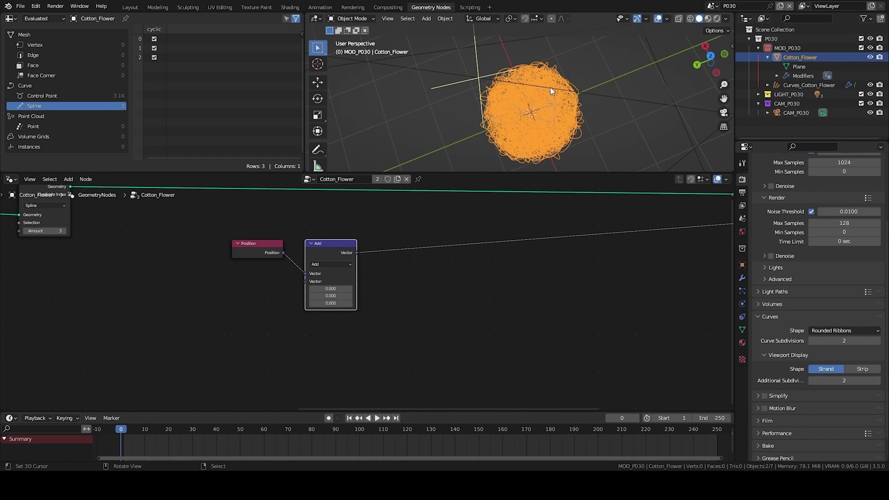
pyautogui.click(333, 289)
pyautogui.write('1')
pyautogui.press('Return')
# Step: Reduce the X component of the Add node's second vector to 0.8
pyautogui.moveTo(533, 130); pyautogui.dragTo(510, 139, button='middle')
pyautogui.click(331, 289)
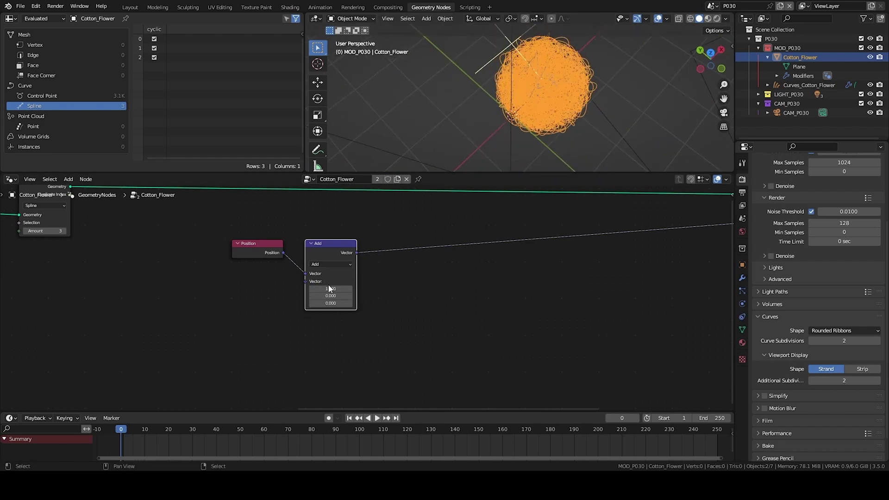
pyautogui.press('Return')
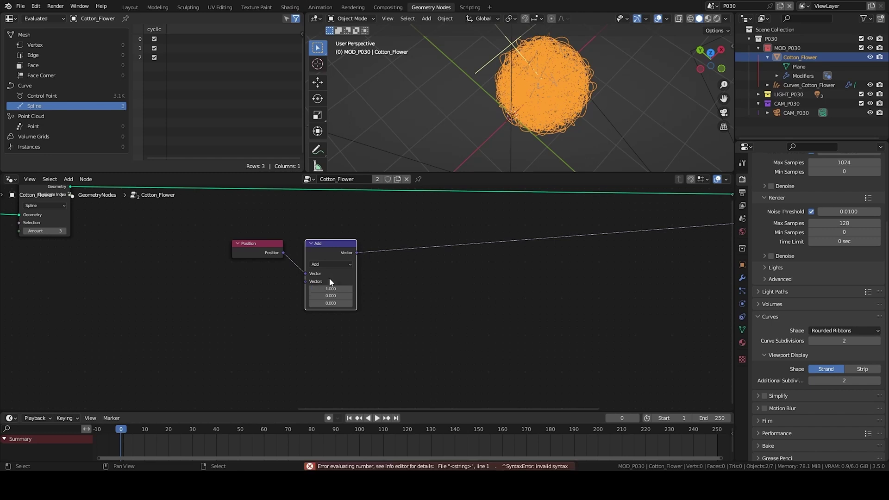
pyautogui.click(314, 288)
pyautogui.click(314, 288)
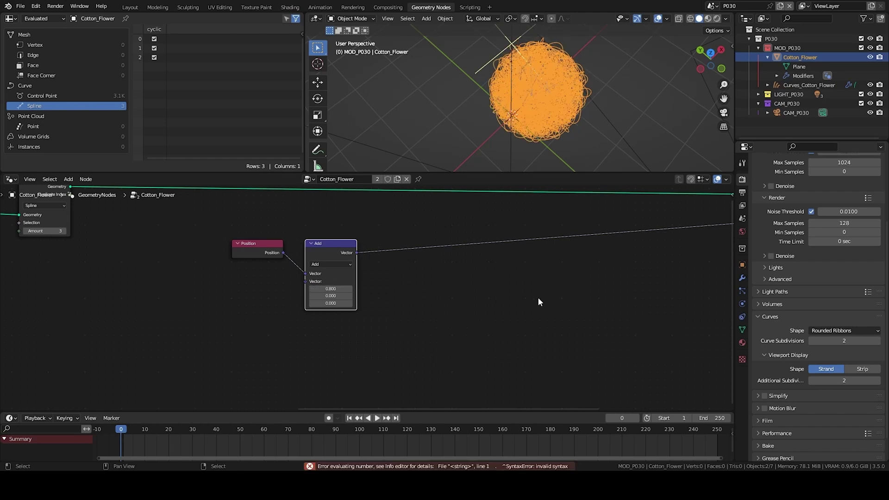
# Step: Add a second Vector Math node set to Distance and place it below the Add node
pyautogui.scroll(-3, 538, 299)
pyautogui.press('q')
pyautogui.click(475, 271)
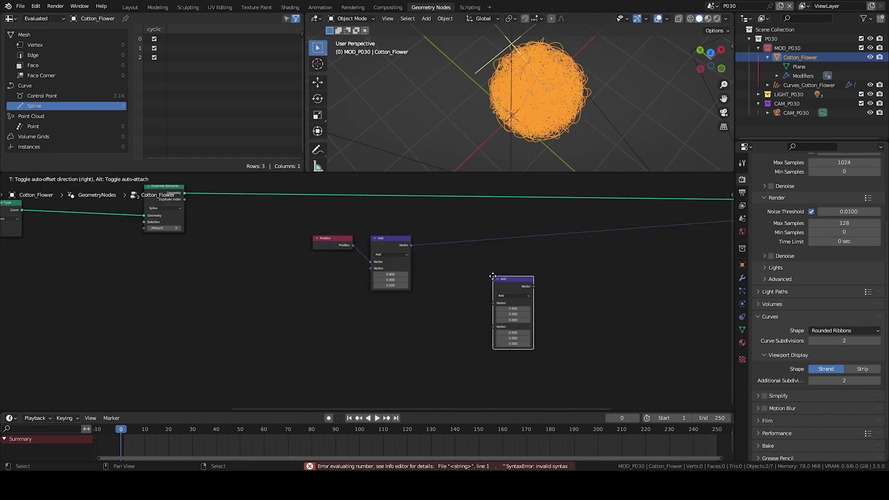
pyautogui.click(506, 296)
pyautogui.click(515, 371)
pyautogui.moveTo(526, 286); pyautogui.dragTo(462, 321)
# Step: Add a Separate XYZ node and connect the Add node's Vector output to both it and the Distance node's first vector
pyautogui.press('q')
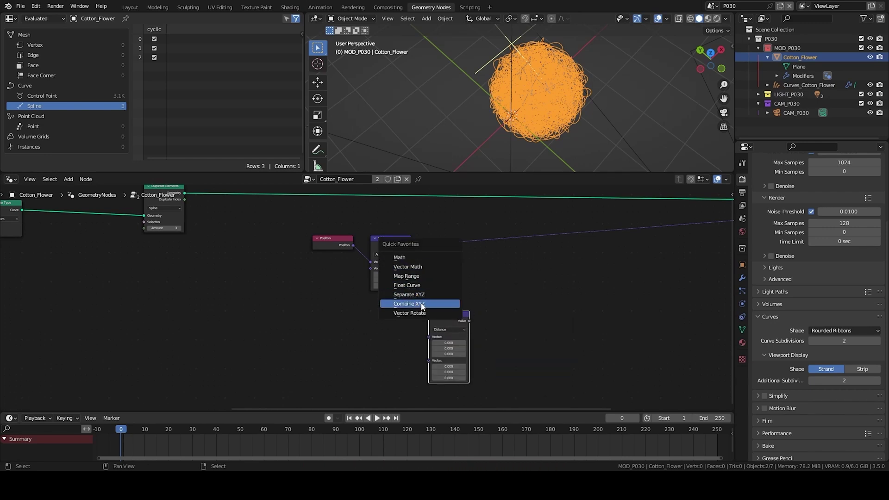
pyautogui.click(421, 297)
pyautogui.click(430, 251)
pyautogui.moveTo(411, 245); pyautogui.dragTo(429, 337)
# Step: Add a Math node set to Multiply and connect the Separate XYZ node's Y output to its first value
pyautogui.scroll(-2, 412, 326)
pyautogui.moveTo(498, 306); pyautogui.dragTo(452, 329, button='middle')
pyautogui.press('q')
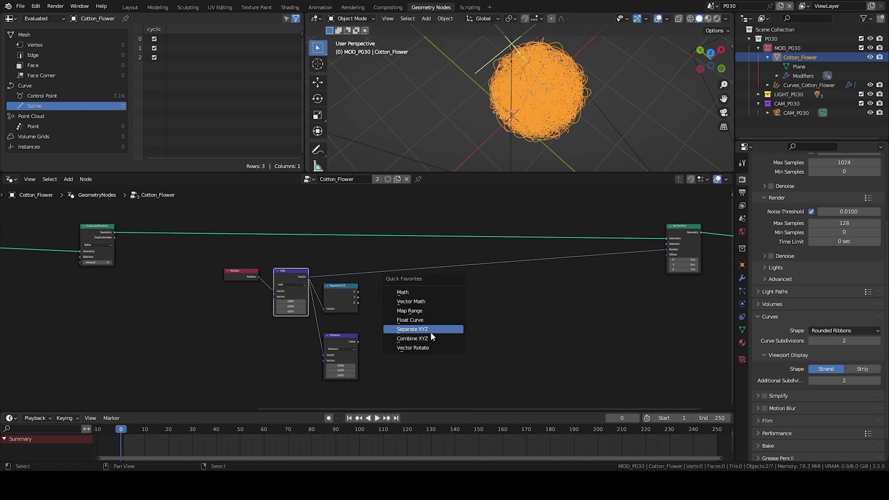
pyautogui.click(403, 292)
pyautogui.click(462, 299)
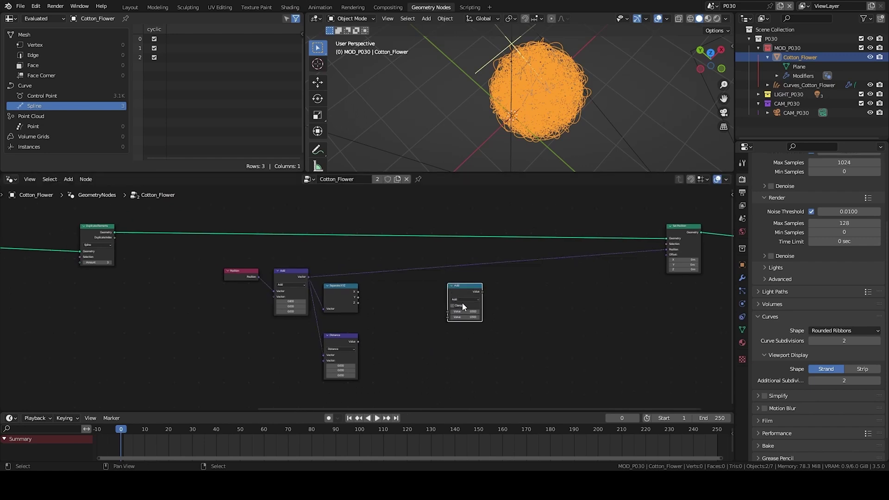
pyautogui.click(464, 300)
pyautogui.click(462, 324)
pyautogui.moveTo(358, 297); pyautogui.dragTo(452, 312)
pyautogui.moveTo(461, 293); pyautogui.dragTo(421, 294)
# Step: Add a Map Range node fed by the Distance node's Value and set its From Max to 2
pyautogui.press('q')
pyautogui.click(358, 353)
pyautogui.click(360, 332)
pyautogui.scroll(2, 358, 332)
pyautogui.moveTo(347, 329); pyautogui.dragTo(369, 366)
pyautogui.click(399, 381)
pyautogui.write('2')
pyautogui.press('Return')
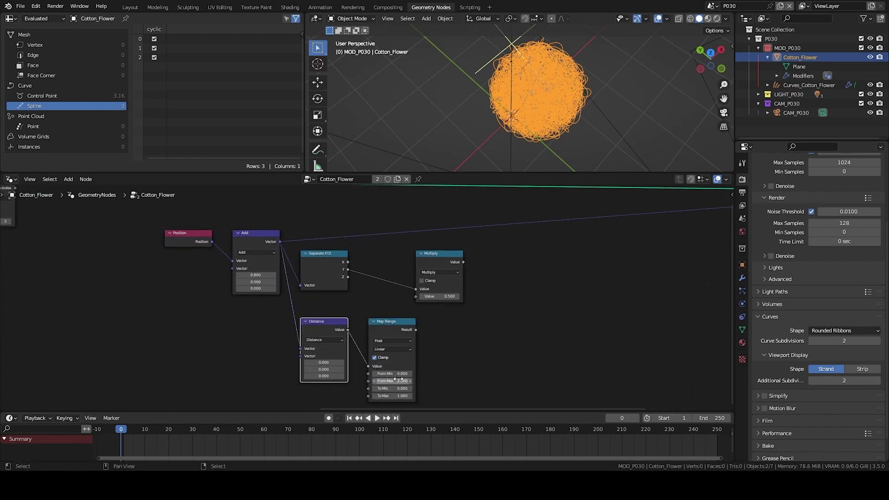
# Step: Set the Map Range node's To Min to -0.5 and To Max to 0.25
pyautogui.click(388, 392)
pyautogui.write('-.5')
pyautogui.press('Tab')
pyautogui.write('.25')
pyautogui.press('Return')
# Step: Connect the Map Range node's Result to the second value of the Multiply node
pyautogui.moveTo(434, 271); pyautogui.dragTo(478, 274)
pyautogui.moveTo(415, 330); pyautogui.dragTo(459, 282)
pyautogui.press('Escape')
pyautogui.moveTo(415, 329); pyautogui.dragTo(458, 300)
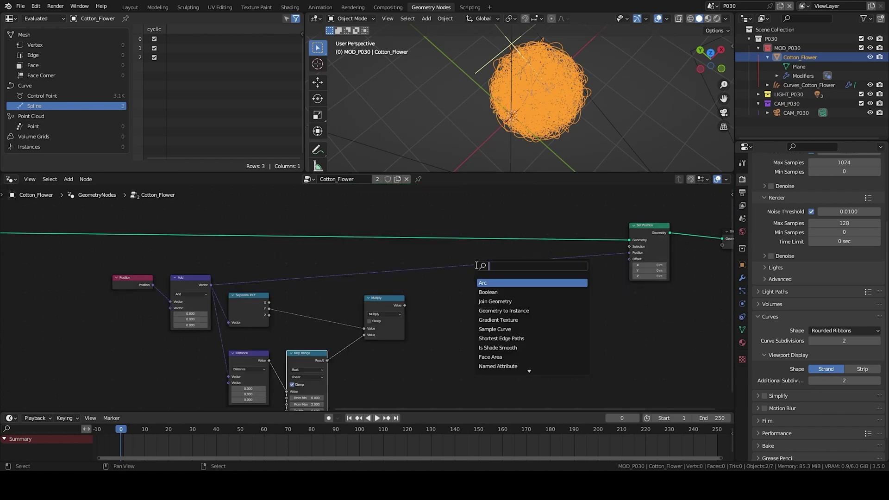
# Step: Insert a Vector Rotate node on the link between the Add node and the Set Position node's Position input
pyautogui.write('vect r')
pyautogui.press('Return')
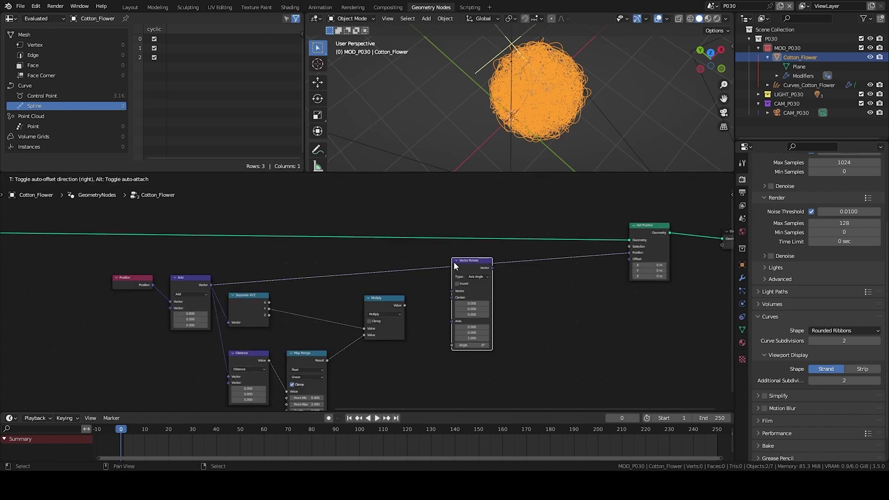
pyautogui.click(470, 277)
# Step: Connect the Multiply node's Value to the Vector Rotate node's Angle, cutting and remaking the link to compare the curve's shape
pyautogui.moveTo(512, 166); pyautogui.dragTo(498, 95, button='middle')
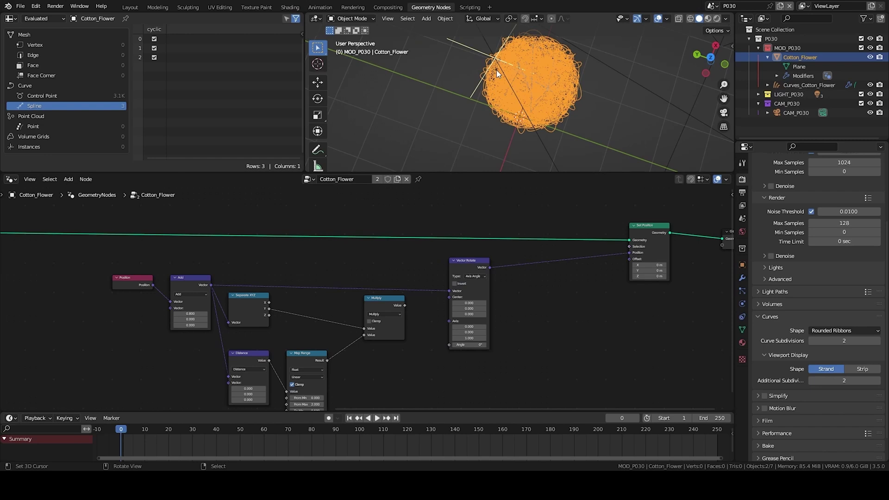
pyautogui.moveTo(405, 305); pyautogui.dragTo(449, 345)
pyautogui.moveTo(517, 135); pyautogui.dragTo(539, 127, button='middle')
pyautogui.keyDown('ctrl'); pyautogui.moveTo(426, 345); pyautogui.dragTo(427, 346, button='right'); pyautogui.keyUp('ctrl')
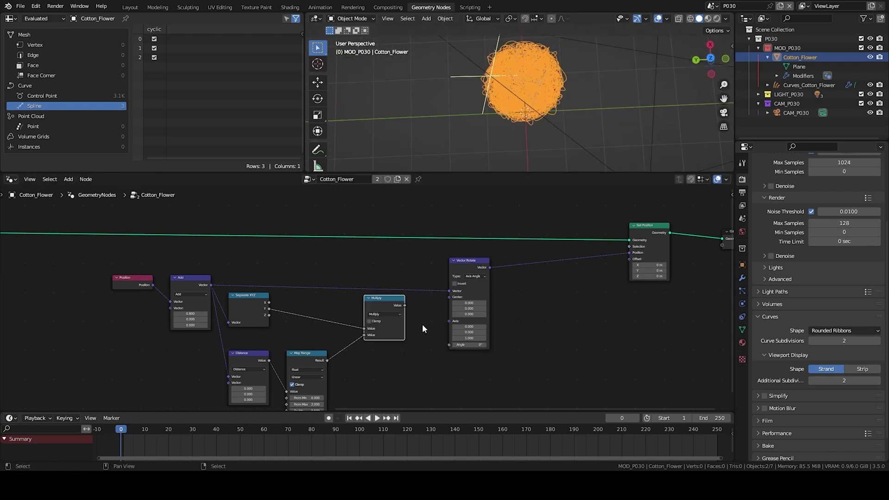
pyautogui.moveTo(404, 305); pyautogui.dragTo(411, 313)
pyautogui.moveTo(449, 345); pyautogui.dragTo(449, 345)
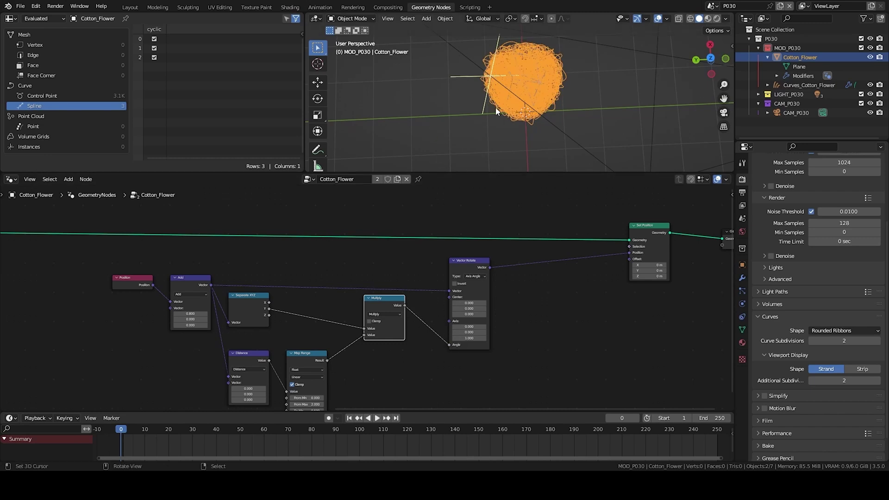
# Step: Move the last Set Position node and the Group Output farther from the Vector Rotate node
pyautogui.scroll(-1, 551, 315)
pyautogui.moveTo(552, 315); pyautogui.dragTo(397, 309, button='middle')
pyautogui.moveTo(474, 218); pyautogui.dragTo(561, 268)
pyautogui.press('g')
pyautogui.click(731, 266)
# Step: Add an Index node in the free space between the Vector Rotate and Set Position nodes
pyautogui.moveTo(498, 334); pyautogui.dragTo(476, 309, button='middle')
pyautogui.hotkey('shift', 'a')
pyautogui.click(541, 270)
pyautogui.write('ind')
pyautogui.press('Return')
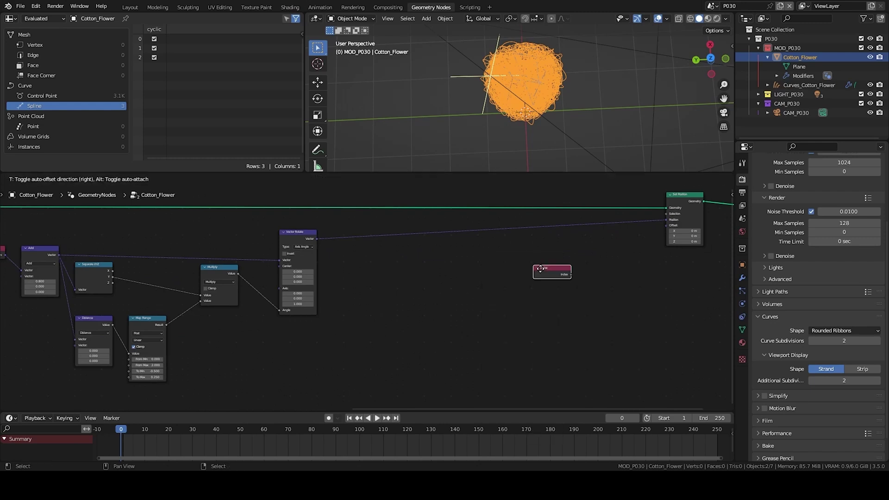
pyautogui.click(439, 332)
# Step: Add an Evaluate on Domain node set to Spline and connect the Index output to its Value
pyautogui.hotkey('shift', 'a')
pyautogui.click(441, 275)
pyautogui.write('evaku')
pyautogui.press('BackSpace')
pyautogui.press('BackSpace')
pyautogui.write('lu')
pyautogui.press('Down')
pyautogui.press('Return')
pyautogui.click(432, 288)
pyautogui.scroll(1, 451, 311)
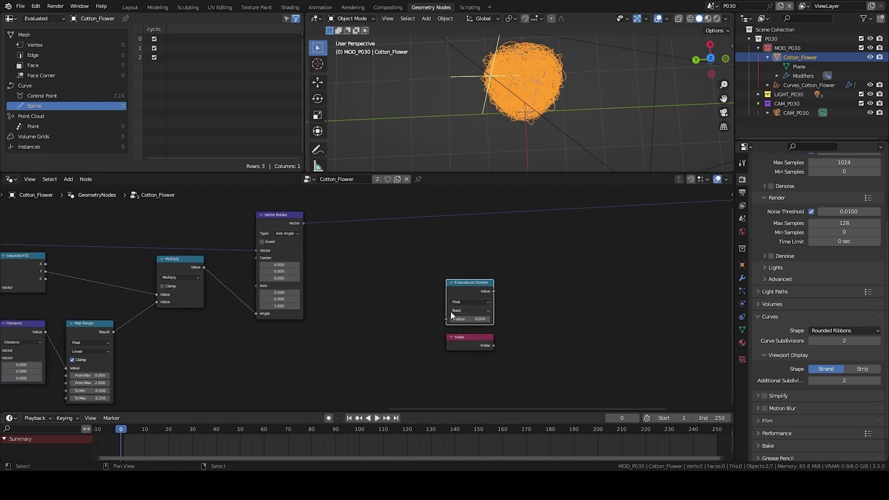
pyautogui.click(471, 347)
pyautogui.moveTo(494, 346); pyautogui.dragTo(447, 319)
# Step: Add a Math node set to Divide, feed it the Evaluate on Domain value and set its divisor to 3
pyautogui.moveTo(499, 286); pyautogui.dragTo(457, 300, button='middle')
pyautogui.press('q')
pyautogui.click(457, 262)
pyautogui.click(453, 282)
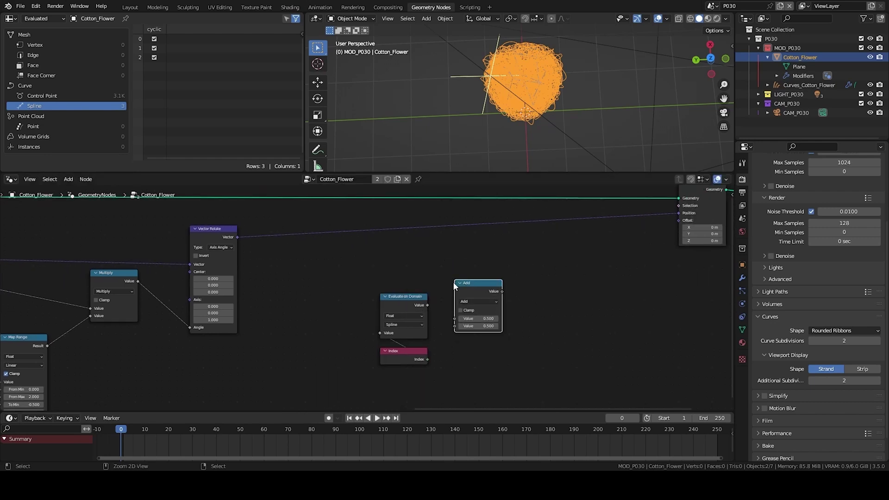
pyautogui.moveTo(427, 305); pyautogui.dragTo(455, 318)
pyautogui.click(486, 303)
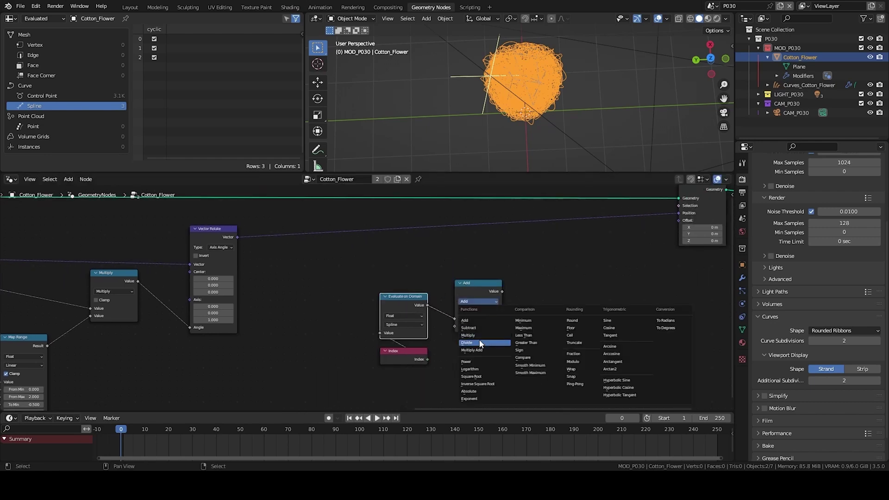
pyautogui.click(469, 343)
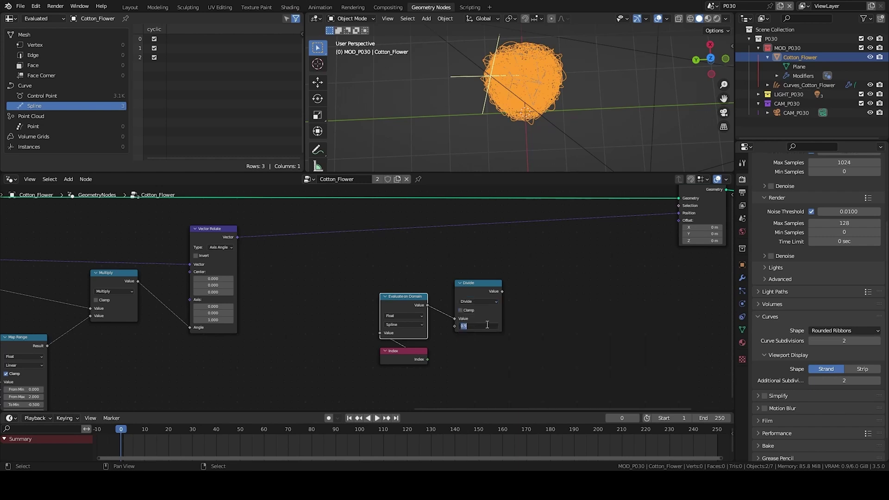
pyautogui.moveTo(496, 292); pyautogui.dragTo(489, 306)
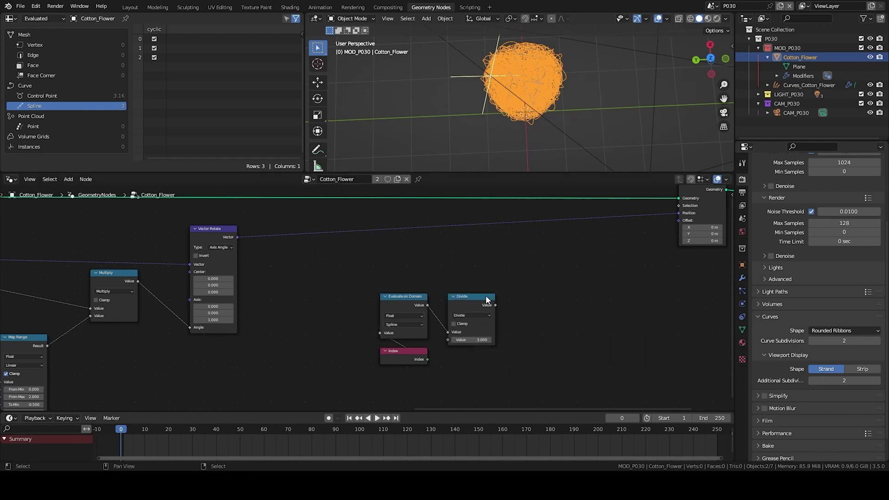
# Step: Duplicate the Divide node as a Multiply node, feed it the Divide result and set its second value to 2*pi
pyautogui.hotkey('shift', 'd')
pyautogui.click(555, 303)
pyautogui.click(540, 314)
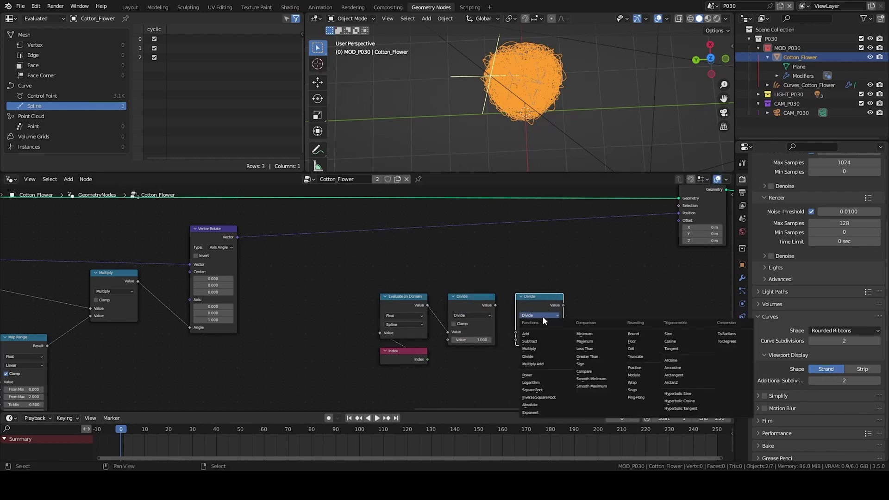
pyautogui.click(535, 348)
pyautogui.moveTo(496, 305); pyautogui.dragTo(516, 332)
pyautogui.click(543, 339)
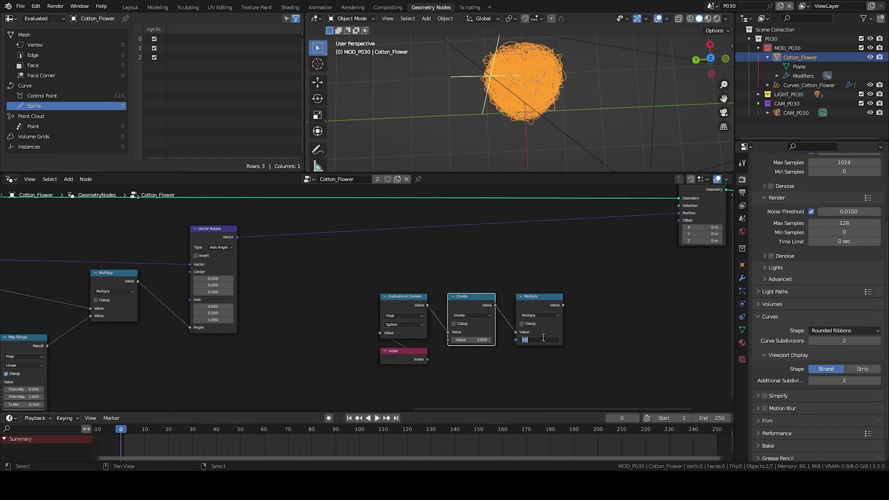
pyautogui.write('2*pi')
pyautogui.press('Return')
# Step: Insert a second Vector Rotate node on the link between the first Vector Rotate and Set Position nodes
pyautogui.moveTo(598, 246); pyautogui.dragTo(438, 254, button='middle')
pyautogui.hotkey('shift', 'a')
pyautogui.click(437, 255)
pyautogui.write('e')
pyautogui.press('BackSpace')
pyautogui.write('vector r')
pyautogui.press('Return')
pyautogui.click(438, 231)
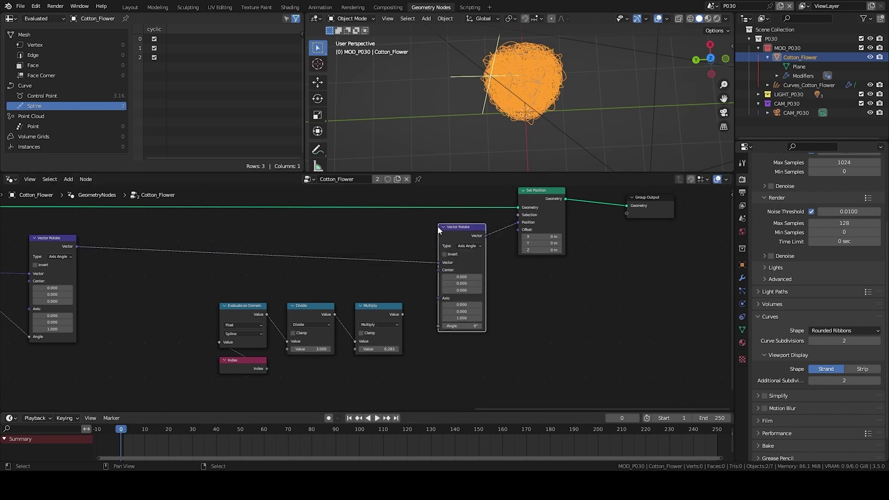
pyautogui.press('g')
pyautogui.click(443, 217)
# Step: Shift the second Vector Rotate, Set Position and Group Output nodes along and connect the 2*pi Multiply result to the rotation's Angle
pyautogui.moveTo(483, 249); pyautogui.dragTo(438, 285, button='middle')
pyautogui.moveTo(425, 221); pyautogui.dragTo(678, 285)
pyautogui.press('g')
pyautogui.click(626, 282)
pyautogui.moveTo(397, 338); pyautogui.dragTo(384, 352, button='middle')
pyautogui.moveTo(344, 365); pyautogui.dragTo(446, 360)
# Step: Inspect the three-tuft flower from several angles in different shading modes with the overlays hidden
pyautogui.moveTo(582, 70); pyautogui.dragTo(549, 121, button='middle')
pyautogui.press('z')
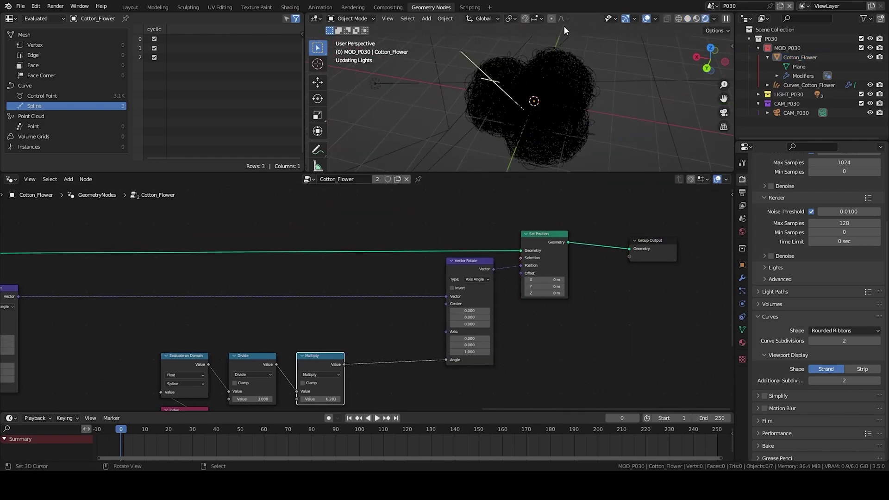
pyautogui.hotkey('shift', 'alt', 'z')
pyautogui.moveTo(604, 110); pyautogui.dragTo(479, 94, button='middle')
pyautogui.press('z')
pyautogui.moveTo(602, 108); pyautogui.dragTo(559, 113, button='middle')
# Step: Save the project file and make the MOD_P030 collection active
pyautogui.hotkey('ctrl', 's')
pyautogui.click(769, 57)
pyautogui.click(785, 48)
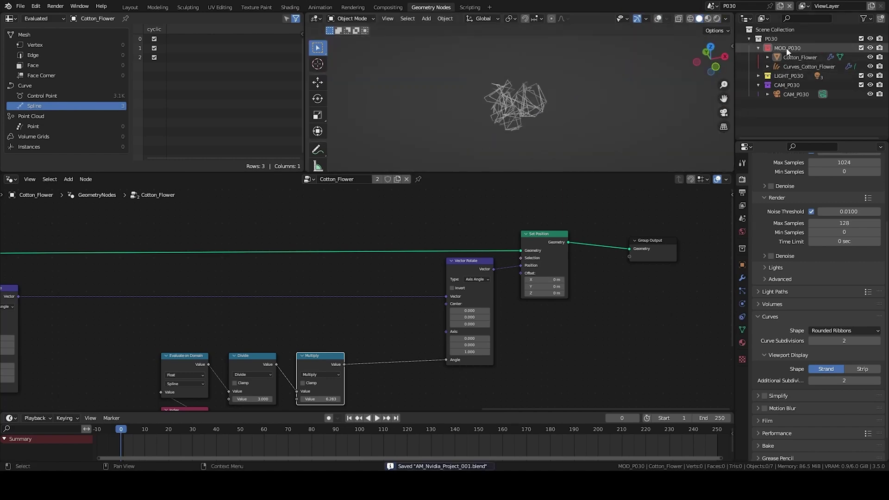
# Step: Show the viewport overlays again and review the flower's shape together with its whole node tree
pyautogui.hotkey('shift', 'alt', 'z')
pyautogui.moveTo(504, 106); pyautogui.dragTo(567, 115, button='middle')
pyautogui.scroll(4, 550, 116)
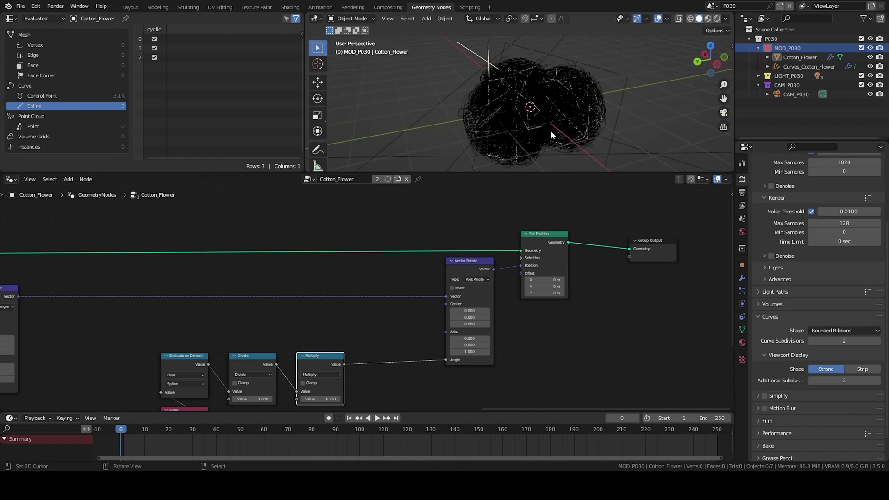
pyautogui.moveTo(393, 320); pyautogui.dragTo(409, 322, button='middle')
pyautogui.scroll(-8, 409, 322)
pyautogui.moveTo(540, 76); pyautogui.dragTo(588, 80, button='middle')
pyautogui.scroll(-6, 362, 285)
pyautogui.moveTo(210, 302); pyautogui.dragTo(331, 292, button='middle')
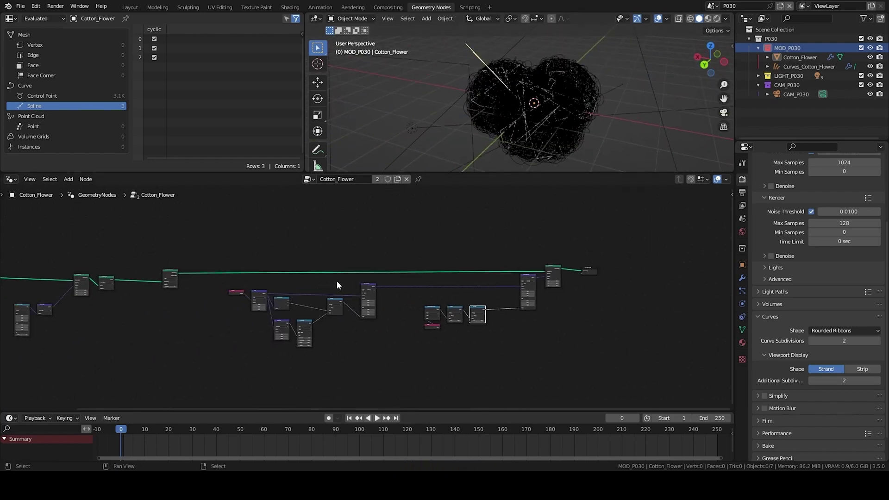
# Step: Add a mesh plane to the scene and give it a new geometry node tree named Cotton_leaf
pyautogui.moveTo(523, 62); pyautogui.dragTo(550, 70, button='middle')
pyautogui.hotkey('shift', 'a')
pyautogui.moveTo(560, 70)
pyautogui.click(590, 70)
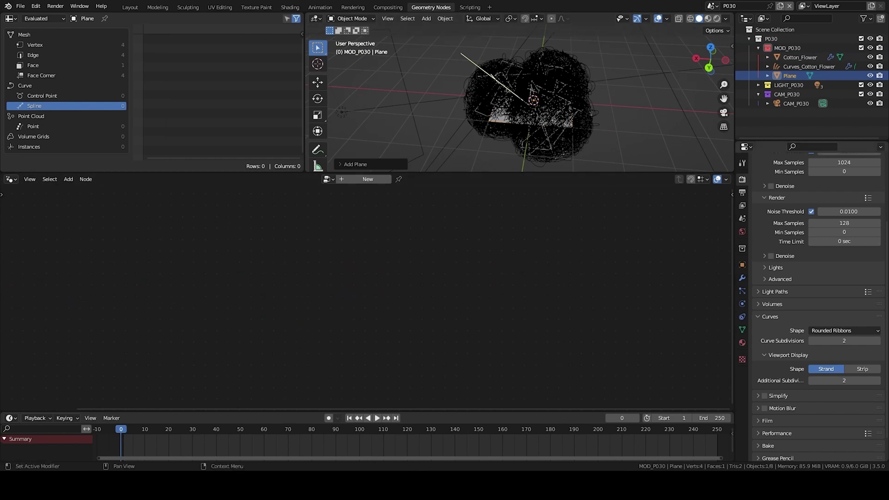
pyautogui.click(351, 180)
pyautogui.write('Cotton_leaf')
pyautogui.press('Return')
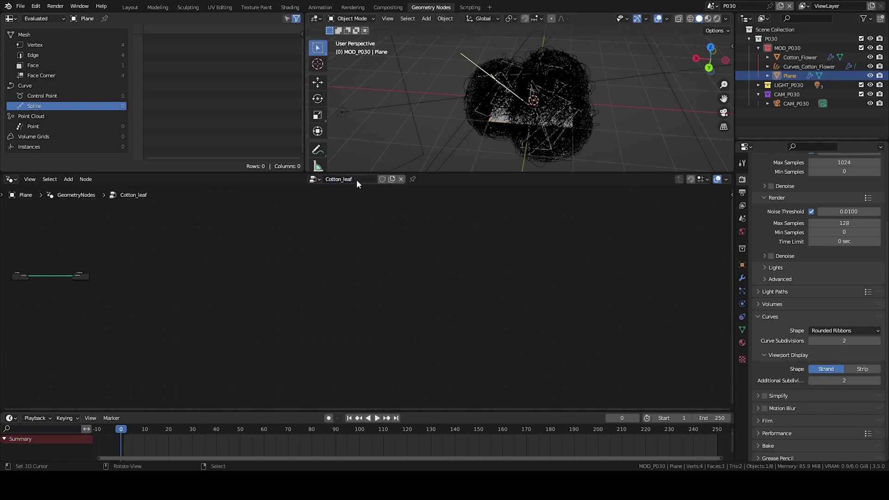
# Step: Add a Grid node to the Cotton_leaf tree so that its Mesh output feeds the Group Output
pyautogui.press('Home')
pyautogui.hotkey('shift', 'a')
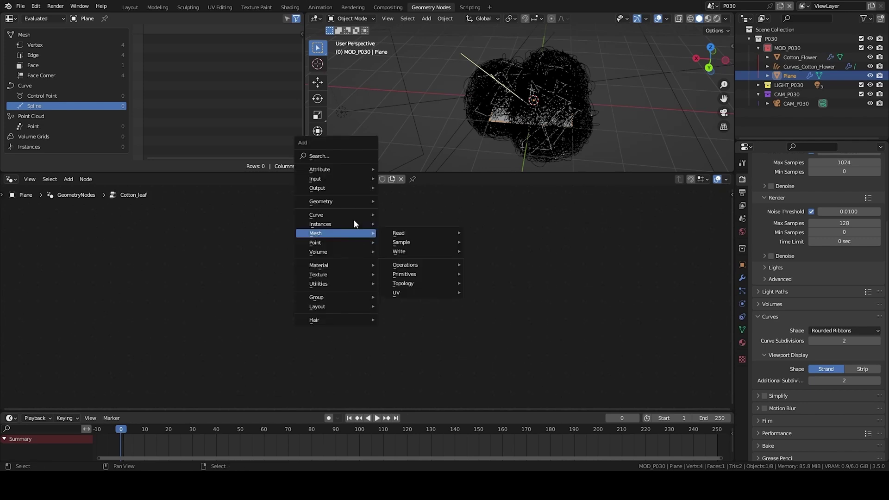
pyautogui.click(350, 157)
pyautogui.write('gri')
pyautogui.press('Return')
pyautogui.click(360, 255)
pyautogui.scroll(5, 361, 256)
# Step: Set the Grid node's Size X to 2.5 m, Vertices X to 32 and Vertices Y to 16
pyautogui.click(358, 245)
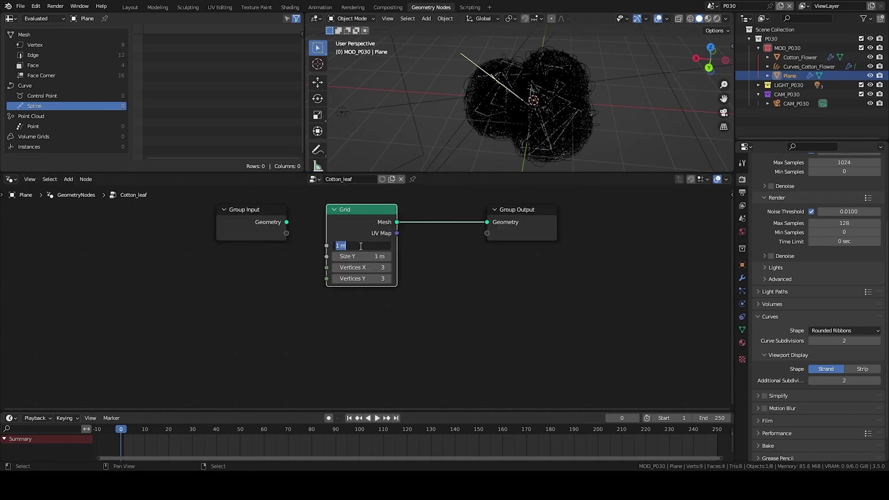
pyautogui.write('2.5')
pyautogui.press('Tab')
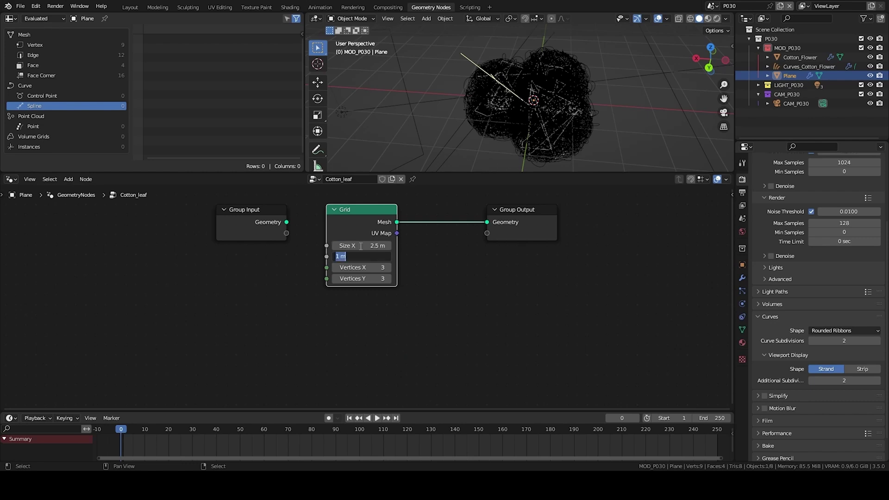
pyautogui.press('Tab')
pyautogui.write('32')
pyautogui.press('Tab')
pyautogui.write('16')
pyautogui.press('Return')
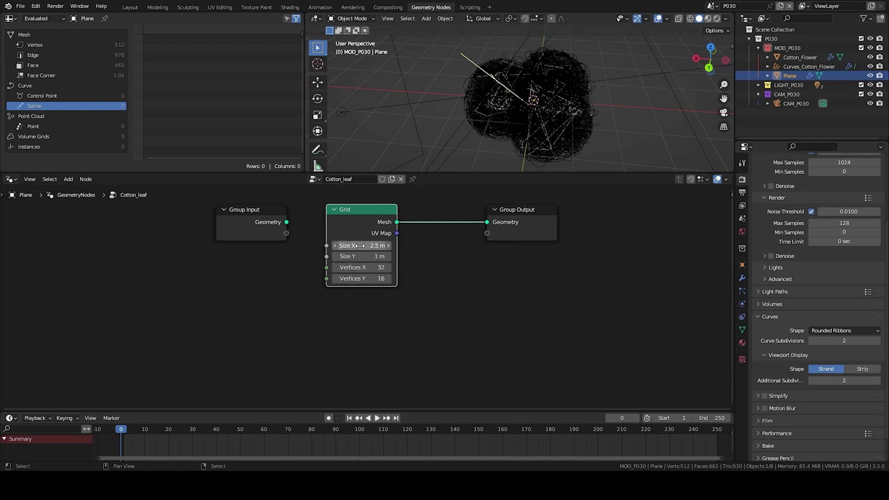
# Step: Isolate the leaf plane in local view and display it in wireframe
pyautogui.press('KP_Divide')
pyautogui.moveTo(531, 96); pyautogui.dragTo(556, 119, button='middle')
pyautogui.scroll(4, 548, 119)
pyautogui.hotkey('shift', 'z')
# Step: Move the Group Output node well away from the Grid node to make room for more nodes
pyautogui.moveTo(423, 272); pyautogui.dragTo(324, 283, button='middle')
pyautogui.scroll(-4, 331, 285)
pyautogui.moveTo(335, 284); pyautogui.dragTo(242, 312, button='middle')
pyautogui.click(242, 254)
pyautogui.moveTo(259, 268); pyautogui.dragTo(678, 276)
# Step: Insert a Store Named Attribute node after the Grid and connect the Grid's UV Map output to its Value
pyautogui.hotkey('shift', 'a')
pyautogui.write('sto')
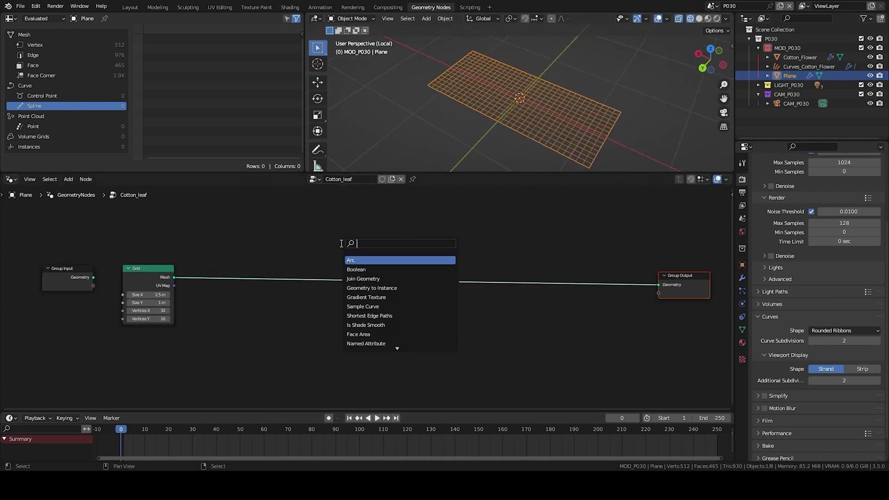
pyautogui.press('Return')
pyautogui.click(208, 275)
pyautogui.moveTo(175, 286); pyautogui.dragTo(202, 331)
# Step: Name the stored attribute UVMap and set its data type to 2D Vector
pyautogui.click(247, 323)
pyautogui.write('UVMap')
pyautogui.press('Return')
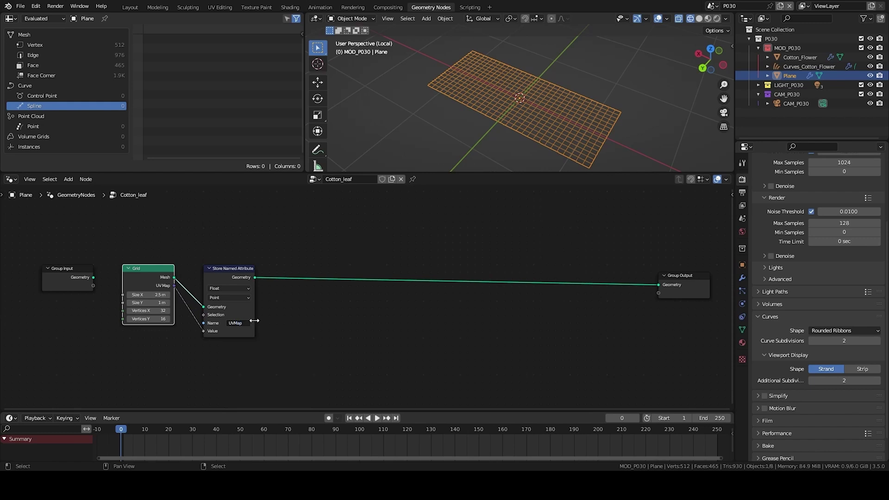
pyautogui.scroll(2, 218, 313)
pyautogui.click(289, 285)
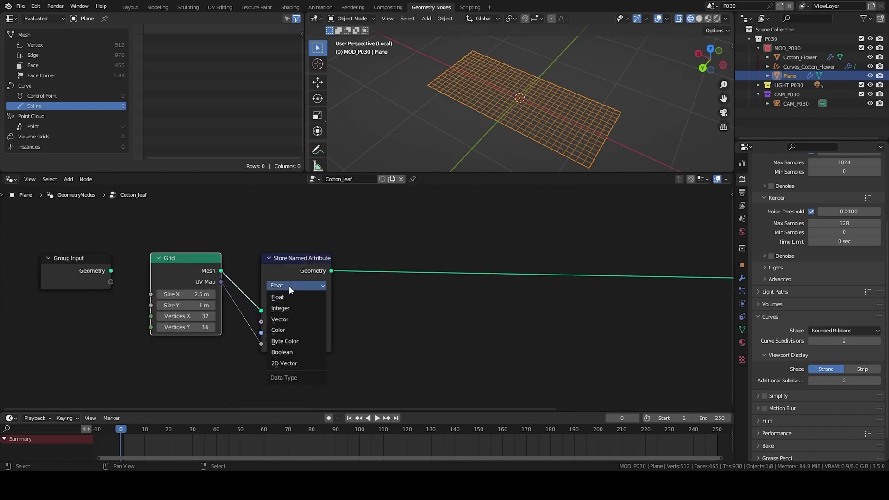
pyautogui.click(284, 364)
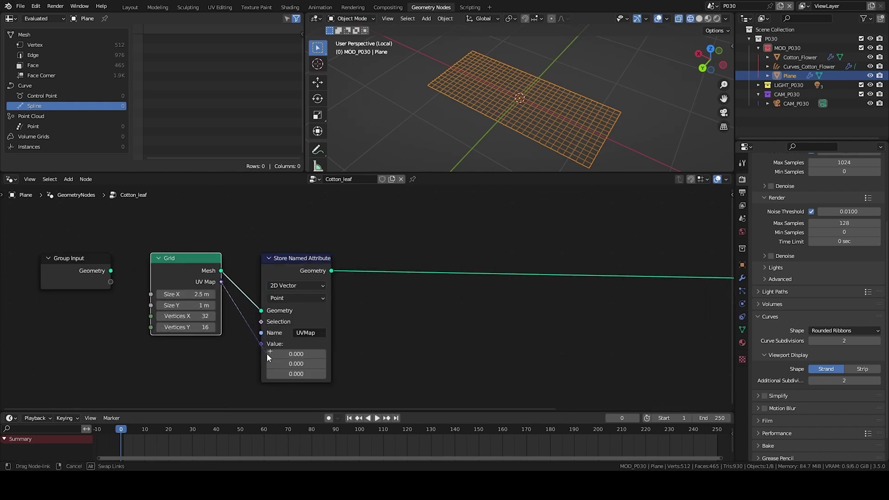
# Step: Show the leaf mesh's vertex data in the spreadsheet to examine the stored UVMap attribute
pyautogui.scroll(-2, 315, 332)
pyautogui.click(51, 44)
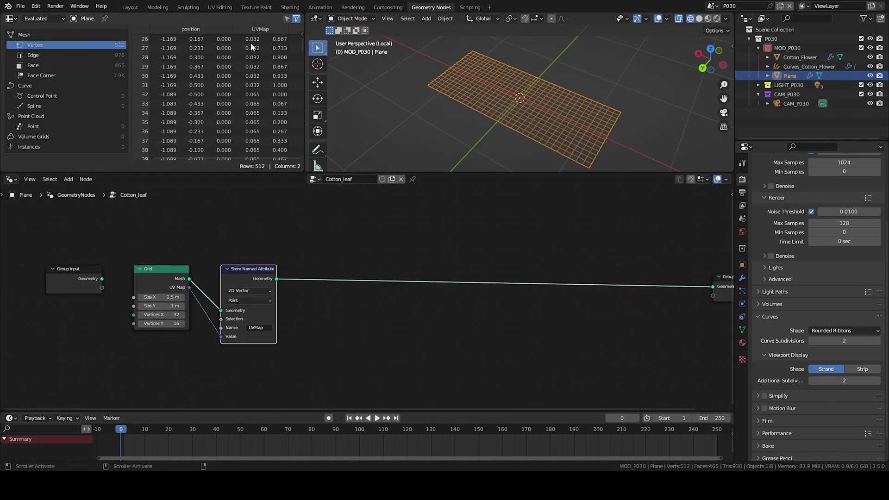
pyautogui.moveTo(360, 333); pyautogui.dragTo(345, 331, button='middle')
# Step: Insert a Subdivision Surface node after Store Named Attribute and set its level to 2
pyautogui.hotkey('shift', 'a')
pyautogui.write('subdi')
pyautogui.press('Down')
pyautogui.press('Down')
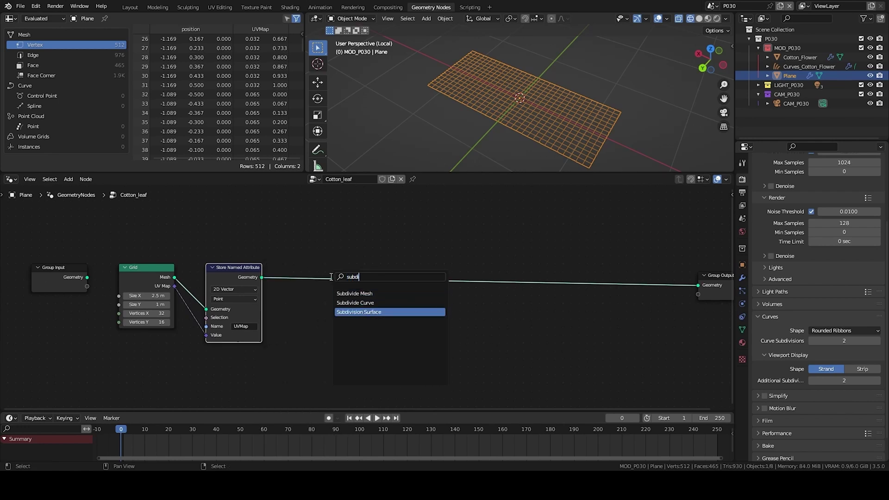
pyautogui.press('Return')
pyautogui.click(330, 277)
pyautogui.click(382, 324)
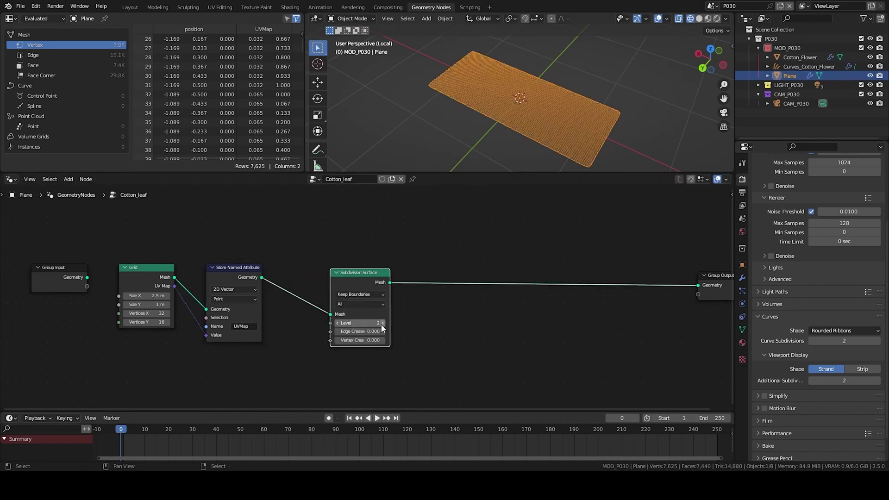
pyautogui.moveTo(330, 323); pyautogui.dragTo(335, 281)
# Step: Move the Group Output node farther away from the Subdivision Surface node
pyautogui.rightClick(418, 271)
pyautogui.click(451, 303)
pyautogui.moveTo(458, 305); pyautogui.dragTo(128, 325, button='middle')
pyautogui.scroll(-4, 127, 325)
pyautogui.moveTo(253, 276); pyautogui.dragTo(559, 369)
pyautogui.press('g')
pyautogui.click(591, 338)
# Step: Insert a Set Shade Smooth node after Subdivision Surface
pyautogui.moveTo(167, 252); pyautogui.dragTo(372, 252, button='middle')
pyautogui.hotkey('shift', 'a')
pyautogui.click(373, 249)
pyautogui.write('se')
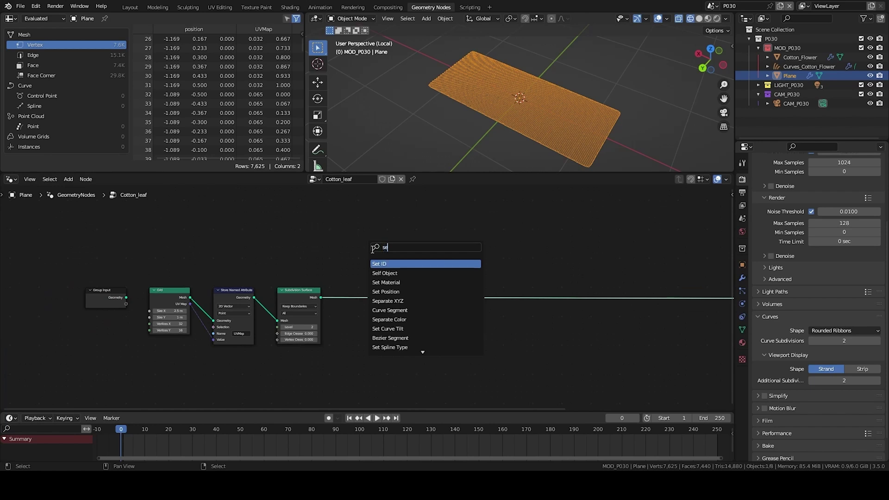
pyautogui.write('t sh')
pyautogui.press('Return')
pyautogui.click(351, 299)
# Step: Insert a Geometry to Instance node after Set Shade Smooth
pyautogui.moveTo(499, 248); pyautogui.dragTo(421, 243, button='middle')
pyautogui.hotkey('shift', 'a')
pyautogui.click(420, 243)
pyautogui.write('geom')
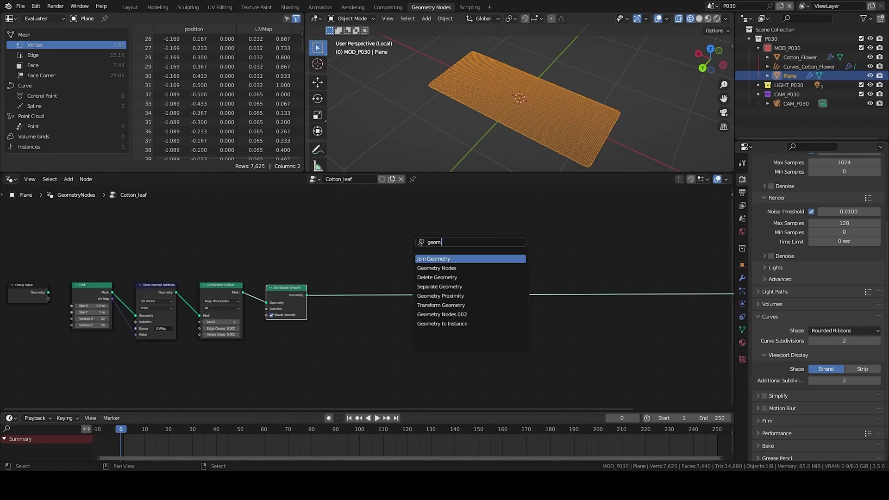
pyautogui.write('etry to')
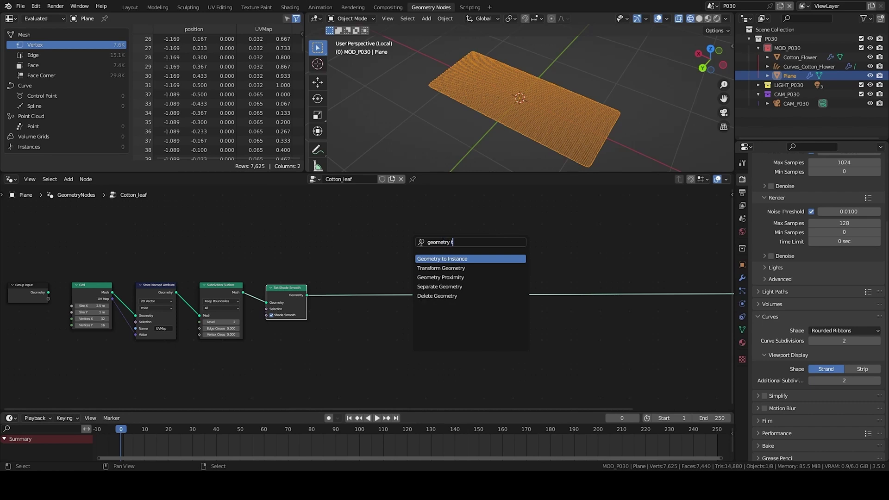
pyautogui.press('Return')
pyautogui.click(351, 290)
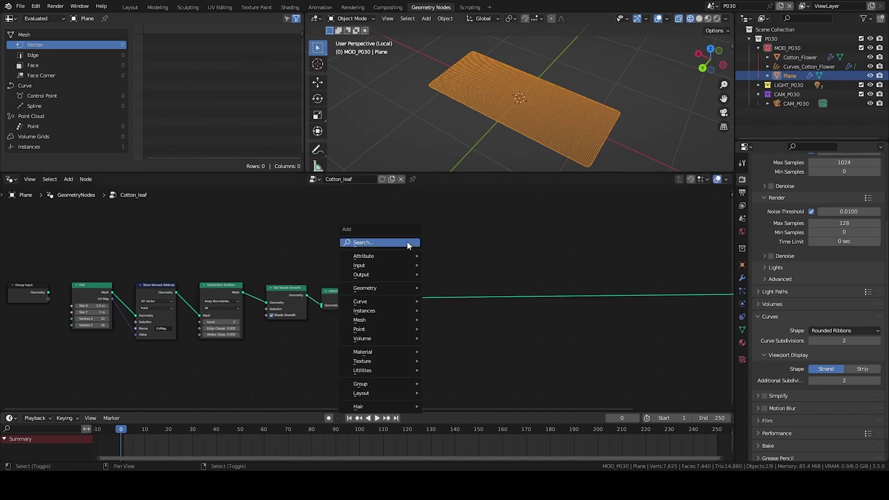
# Step: Insert a Duplicate Elements node between Geometry to Instance and Group Output, leaving a gap before it
pyautogui.click(407, 241)
pyautogui.hotkey('shift', 'a')
pyautogui.write('duplic')
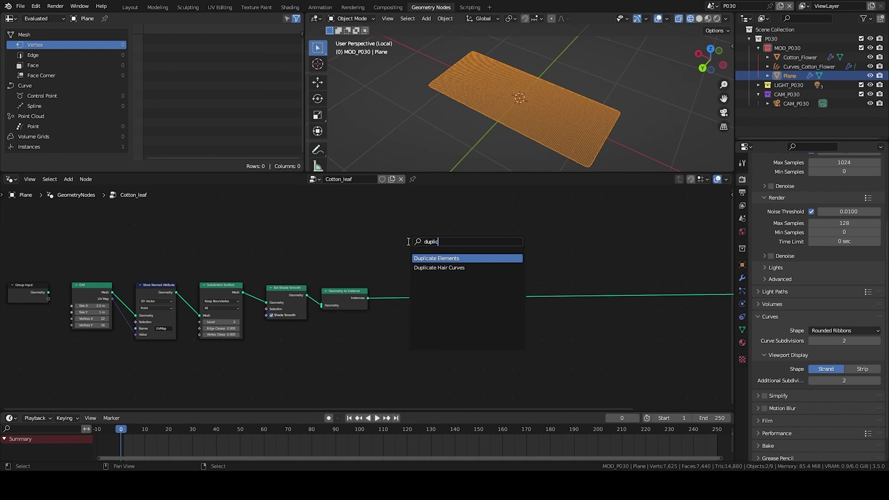
pyautogui.press('Return')
pyautogui.click(504, 282)
# Step: Enclose the nodes from Grid through Geometry to Instance in one frame
pyautogui.moveTo(60, 258); pyautogui.dragTo(372, 372)
pyautogui.hotkey('ctrl', 'j')
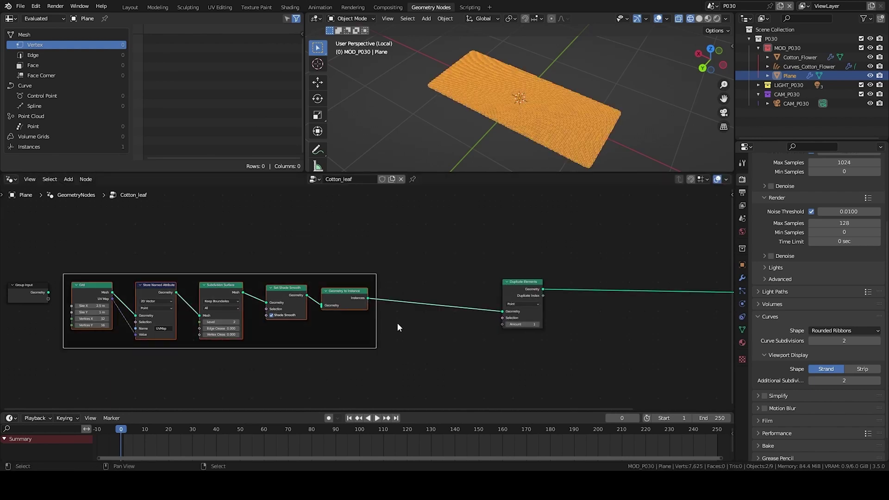
pyautogui.moveTo(379, 321); pyautogui.dragTo(241, 332, button='middle')
# Step: Set Duplicate Elements to the Instance domain with an amount of 3
pyautogui.moveTo(347, 277); pyautogui.dragTo(398, 345)
pyautogui.keyDown('ctrl'); pyautogui.scroll(-5, 402, 338); pyautogui.keyUp('ctrl')
pyautogui.click(208, 299)
pyautogui.click(210, 333)
# Step: Insert a second Store Named Attribute node after Duplicate Elements
pyautogui.moveTo(257, 308); pyautogui.dragTo(334, 322, button='middle')
pyautogui.moveTo(401, 321); pyautogui.dragTo(597, 294, button='middle')
pyautogui.scroll(-2, 274, 287)
pyautogui.hotkey('shift', 'a')
pyautogui.click(518, 240)
pyautogui.write('sto')
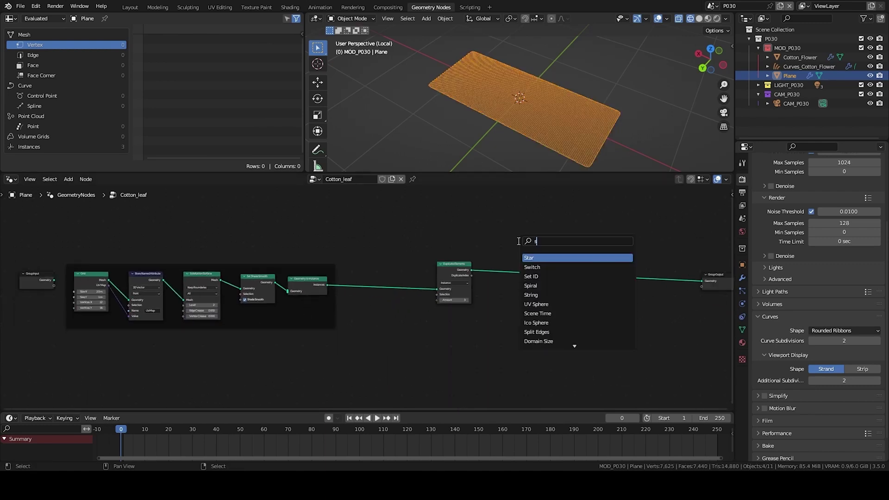
pyautogui.press('Return')
pyautogui.click(487, 271)
pyautogui.scroll(3, 487, 270)
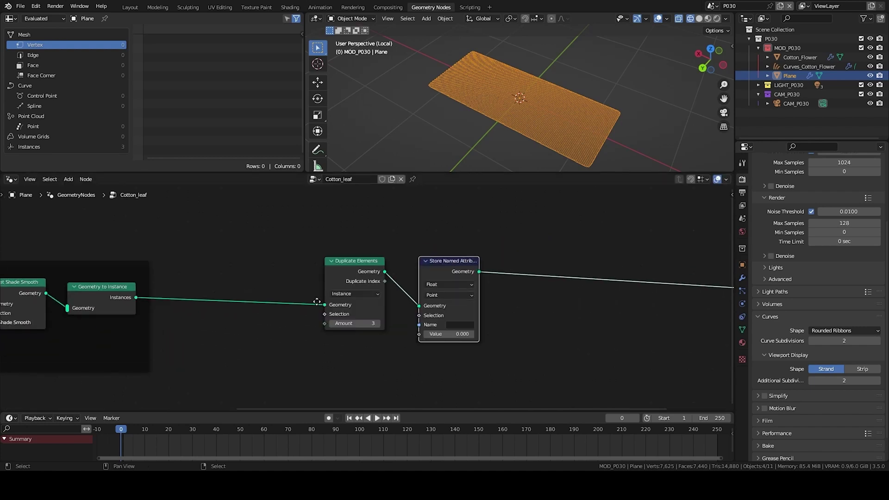
# Step: Name the new stored attribute Instance_Id, make it an Integer, and feed its Value from the Duplicate Index
pyautogui.keyDown('ctrl'); pyautogui.scroll(-1, 343, 280); pyautogui.keyUp('ctrl')
pyautogui.click(437, 327)
pyautogui.write('Instanc')
pyautogui.press('Return')
pyautogui.click(414, 287)
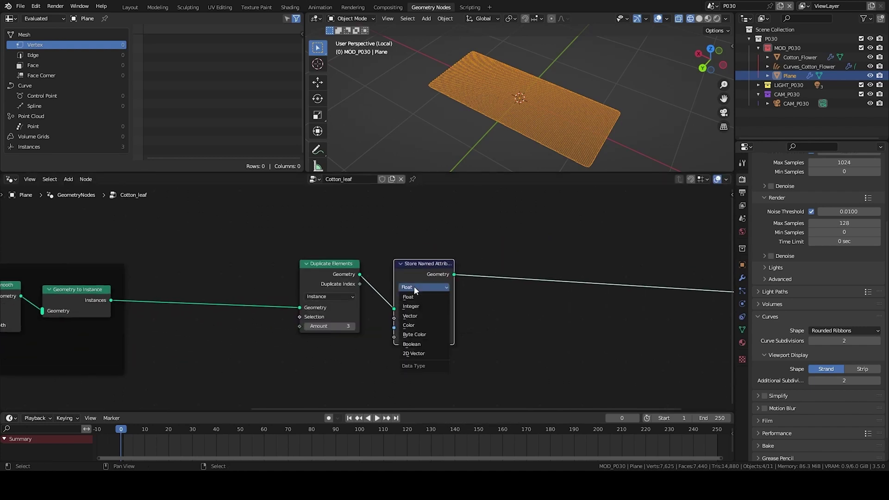
pyautogui.click(416, 307)
pyautogui.moveTo(360, 284); pyautogui.dragTo(394, 337)
# Step: Insert a Realize Instances node after the Instance_Id attribute node
pyautogui.scroll(-1, 497, 338)
pyautogui.moveTo(482, 234); pyautogui.dragTo(454, 234, button='middle')
pyautogui.hotkey('shift', 'a')
pyautogui.click(454, 232)
pyautogui.write('rea')
pyautogui.press('Return')
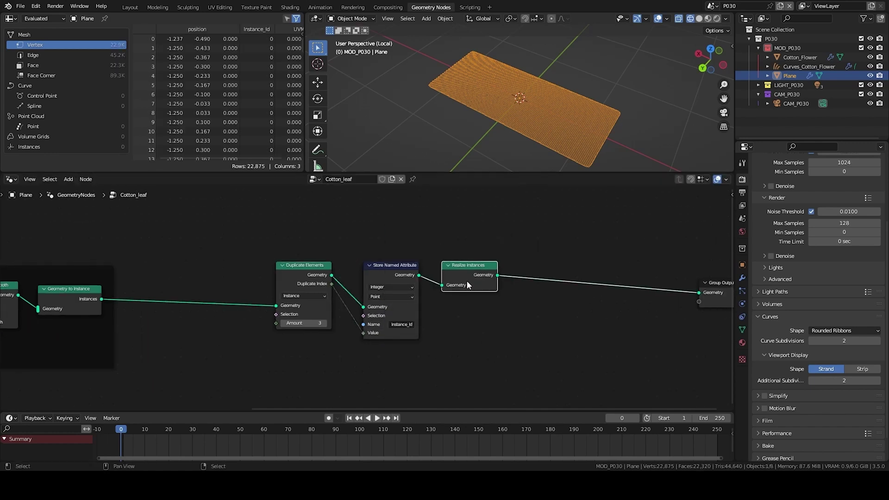
pyautogui.click(467, 278)
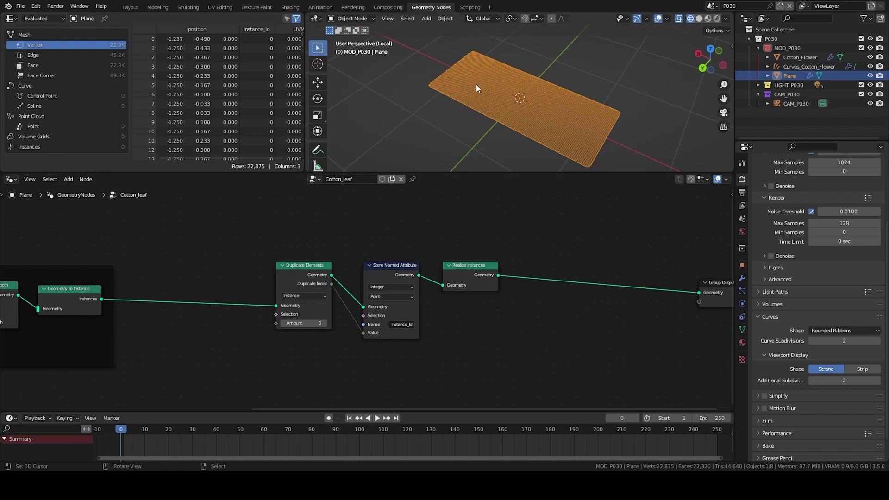
# Step: Add a Named Attribute node below the main chain and choose the UVMap attribute
pyautogui.press('Home')
pyautogui.hotkey('shift', 'a')
pyautogui.click(412, 254)
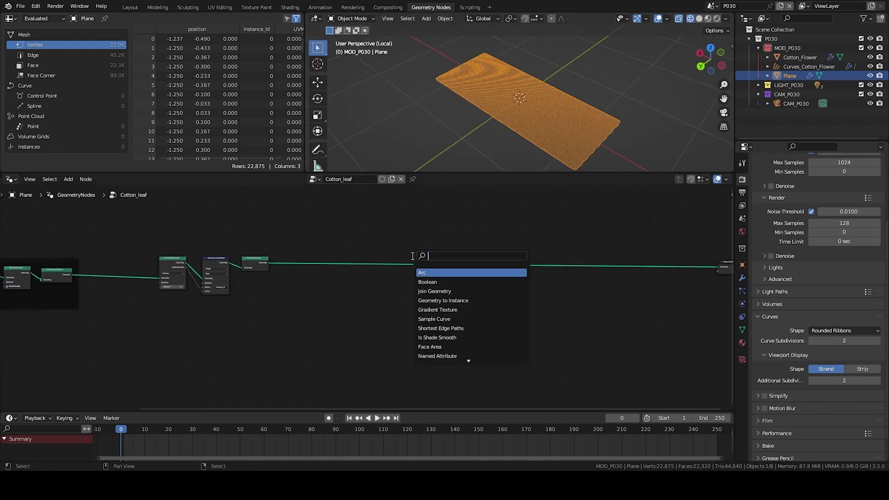
pyautogui.write('nam')
pyautogui.press('Return')
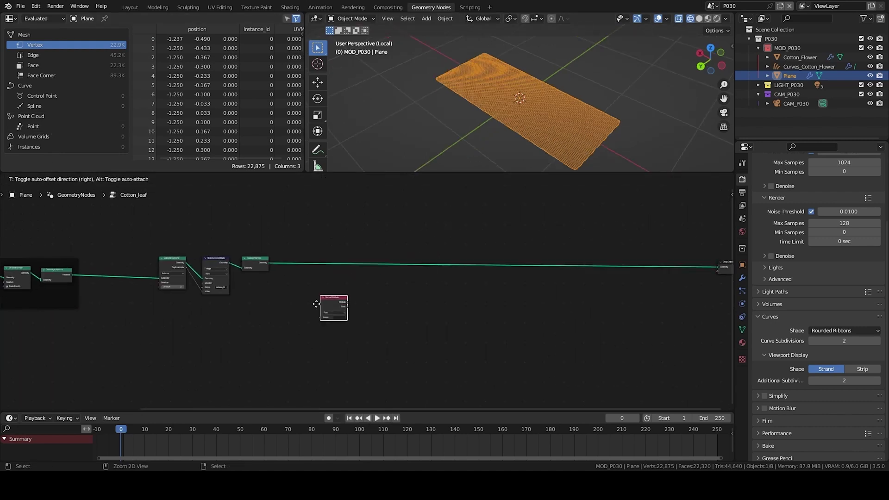
pyautogui.click(324, 304)
pyautogui.scroll(2, 325, 304)
pyautogui.scroll(1, 312, 327)
pyautogui.click(304, 351)
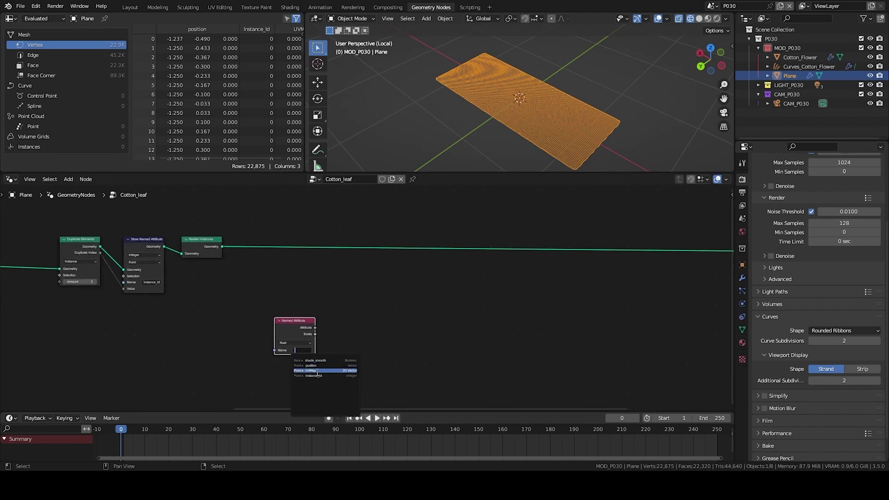
pyautogui.click(325, 369)
# Step: Add a Separate XYZ node and connect the UVMap attribute to its vector input
pyautogui.moveTo(336, 339); pyautogui.dragTo(380, 342, button='middle')
pyautogui.press('q')
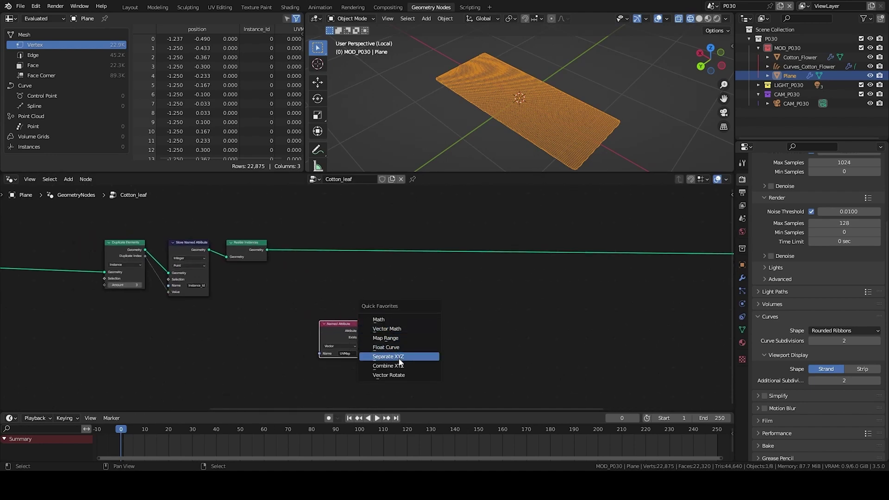
pyautogui.click(399, 358)
pyautogui.click(373, 321)
pyautogui.moveTo(360, 331); pyautogui.dragTo(371, 351)
# Step: Add a Float Curve driven by the separated X and shape it as a rounded hump falling to zero at its end
pyautogui.moveTo(468, 312); pyautogui.dragTo(430, 300, button='middle')
pyautogui.press('q')
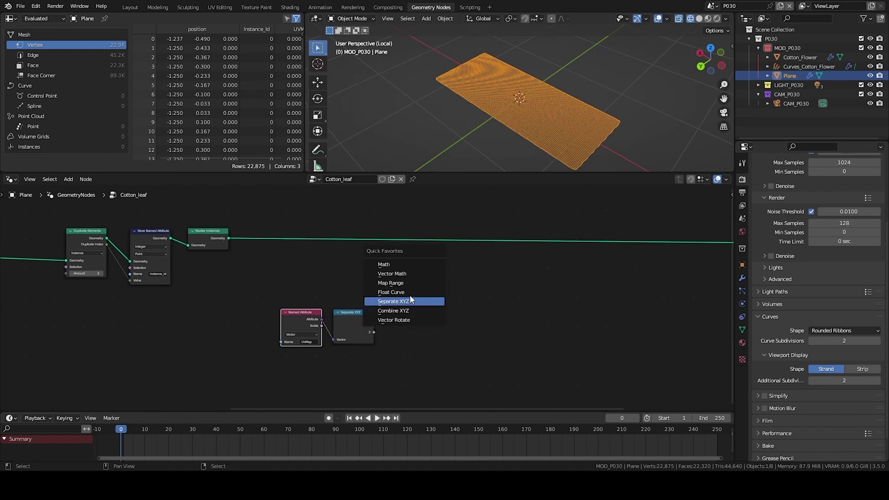
pyautogui.click(408, 293)
pyautogui.click(399, 304)
pyautogui.moveTo(374, 319); pyautogui.dragTo(401, 362)
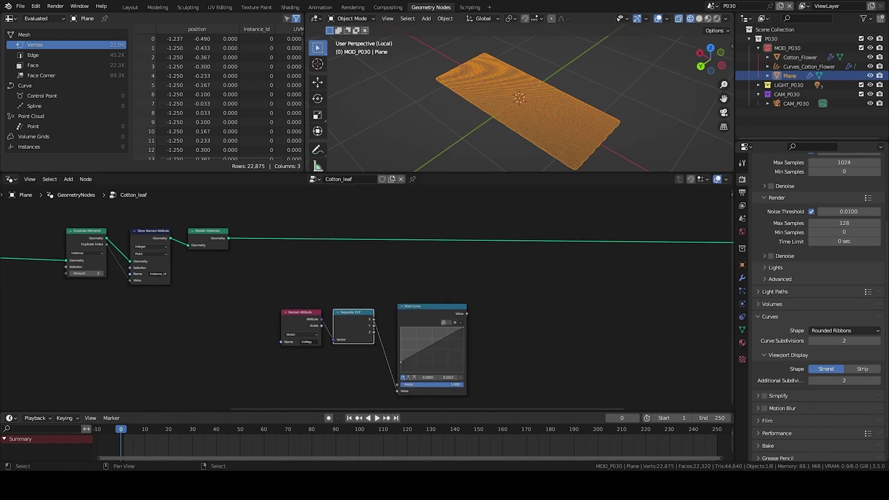
pyautogui.moveTo(464, 328); pyautogui.dragTo(463, 372)
pyautogui.scroll(-2, 382, 335)
# Step: Add a Combine XYZ node and connect the Float Curve's value to its Y
pyautogui.moveTo(570, 338); pyautogui.dragTo(354, 312, button='middle')
pyautogui.press('q')
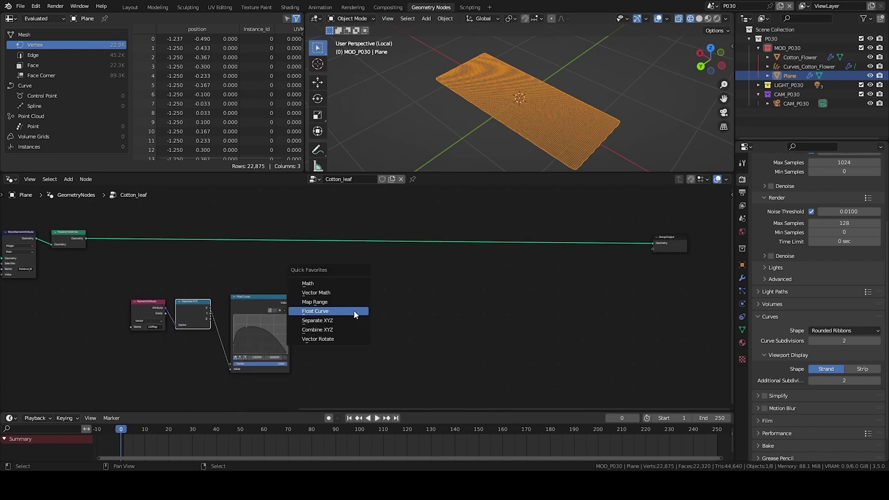
pyautogui.click(324, 330)
pyautogui.click(325, 308)
pyautogui.moveTo(288, 304); pyautogui.dragTo(322, 305)
pyautogui.scroll(4, 314, 295)
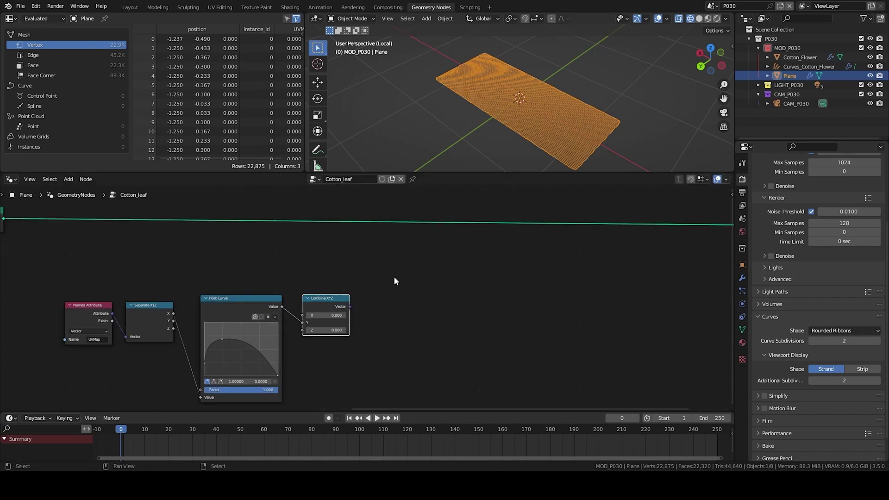
# Step: Add a Position node above the Combine XYZ node
pyautogui.hotkey('shift', 'a')
pyautogui.write('pos')
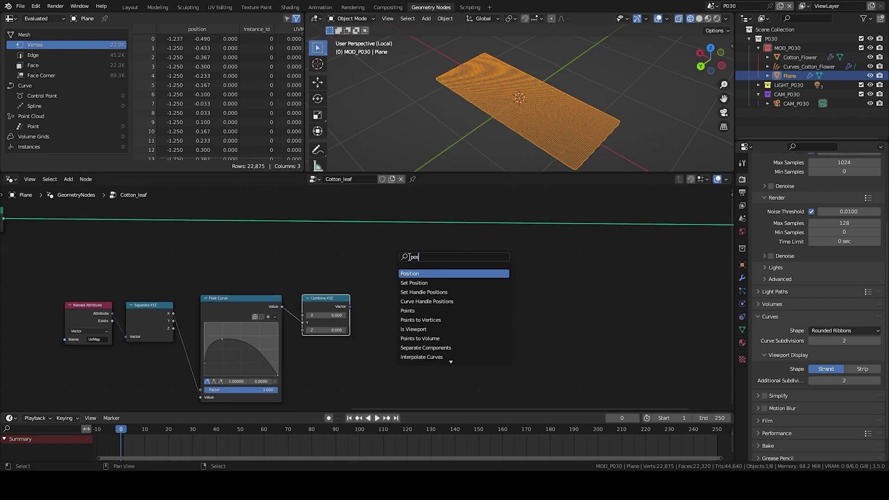
pyautogui.press('Return')
pyautogui.click(326, 269)
# Step: Add a Vector Math node set to Multiply and link the Combine XYZ vector into it
pyautogui.press('q')
pyautogui.click(410, 279)
pyautogui.click(409, 284)
pyautogui.click(411, 299)
pyautogui.moveTo(350, 273); pyautogui.dragTo(384, 320)
pyautogui.click(350, 309)
# Step: Set Combine XYZ's X and Z to 1 and connect Position to the first vector of Multiply
pyautogui.click(327, 314)
pyautogui.write('1')
pyautogui.press('Tab')
pyautogui.write('1')
pyautogui.press('Return')
pyautogui.moveTo(350, 273); pyautogui.dragTo(377, 293)
pyautogui.moveTo(455, 67)
pyautogui.mouseDown()
pyautogui.moveTo(514, 138)
pyautogui.moveTo(602, 156)
pyautogui.moveTo(586, 110)
pyautogui.moveTo(526, 61)
pyautogui.moveTo(465, 48)
pyautogui.mouseUp()
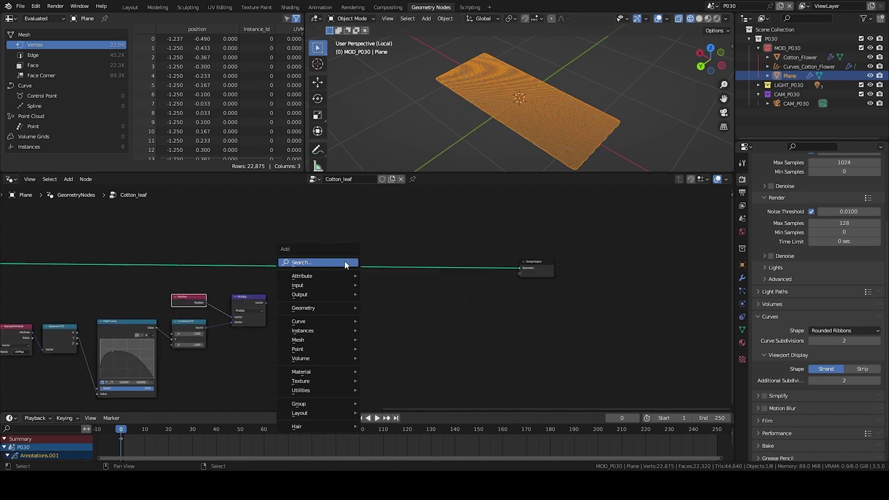
# Step: Insert a Set Position node before Group Output and connect the multiplied vector to its Position
pyautogui.write('set pos')
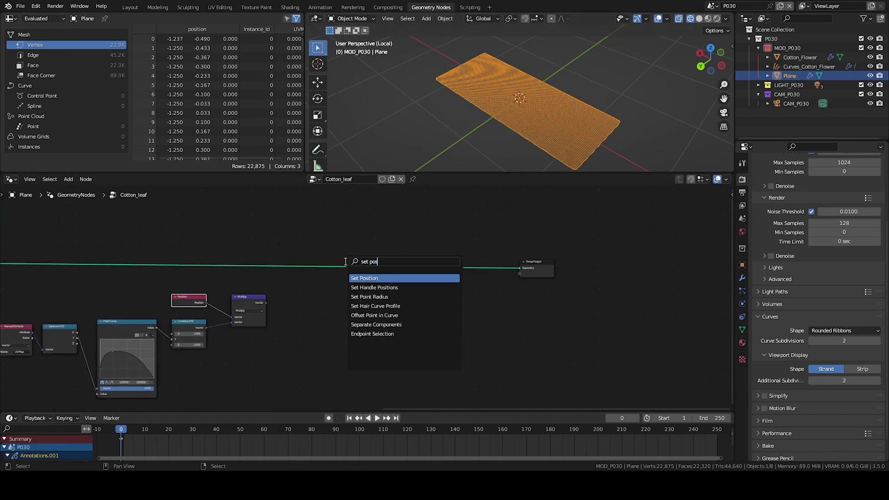
pyautogui.press('Return')
pyautogui.click(369, 243)
pyautogui.moveTo(369, 243); pyautogui.dragTo(413, 249)
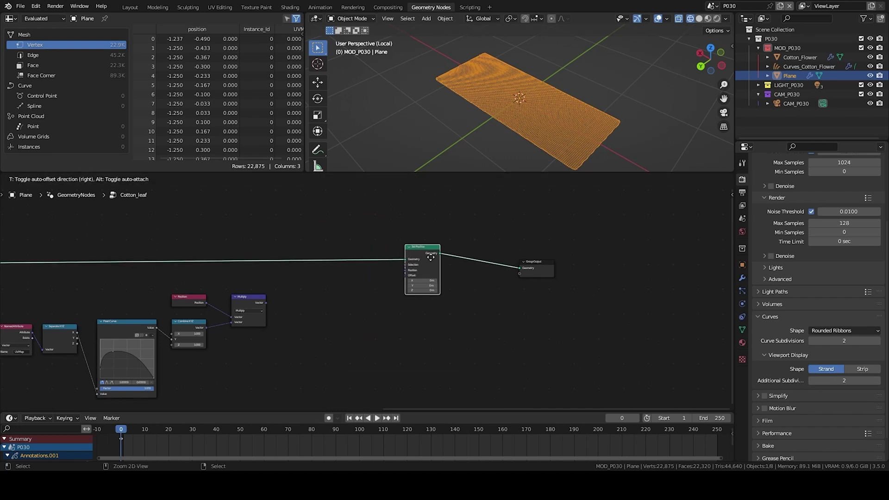
pyautogui.moveTo(266, 302); pyautogui.dragTo(408, 272)
pyautogui.moveTo(427, 268); pyautogui.dragTo(413, 277)
pyautogui.moveTo(551, 88); pyautogui.dragTo(557, 104, button='middle')
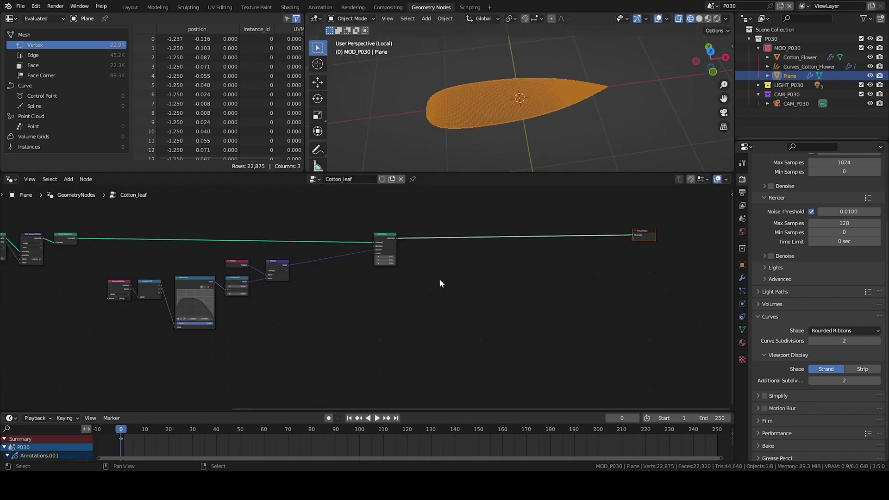
# Step: Insert a Vector Rotate node between Multiply and Set Position, and move Set Position farther along to make room
pyautogui.hotkey('shift', 'a')
pyautogui.click(446, 266)
pyautogui.write('ve')
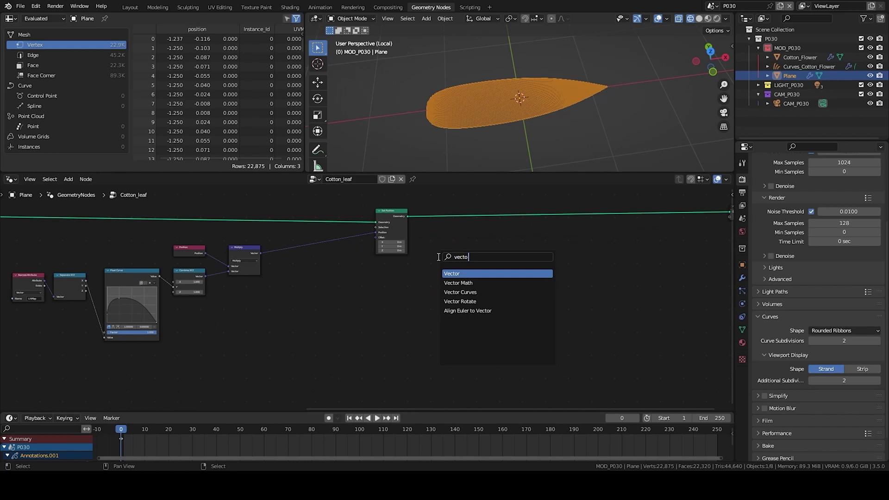
pyautogui.write('ro')
pyautogui.press('Return')
pyautogui.click(377, 280)
pyautogui.moveTo(385, 227); pyautogui.dragTo(569, 227)
pyautogui.moveTo(333, 306); pyautogui.dragTo(379, 276, button='middle')
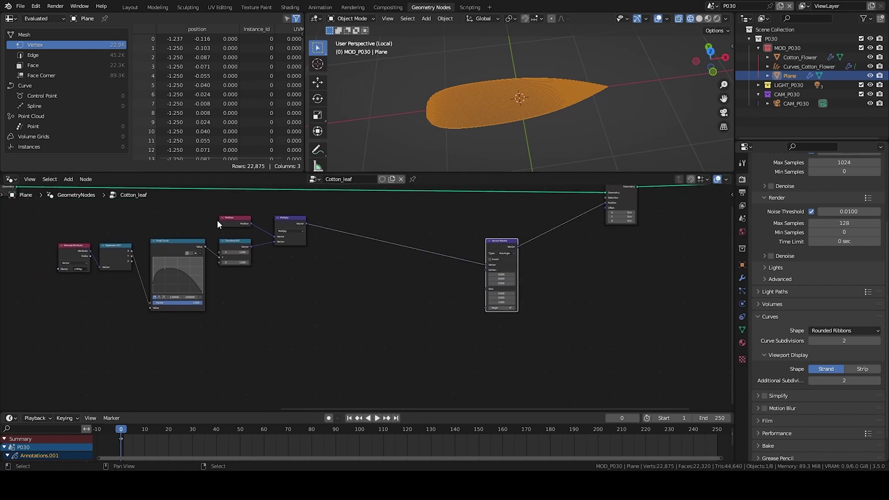
# Step: Duplicate the Position node below the curve setup and connect the copy to a new Separate XYZ node
pyautogui.click(226, 221)
pyautogui.hotkey('shift', 'd')
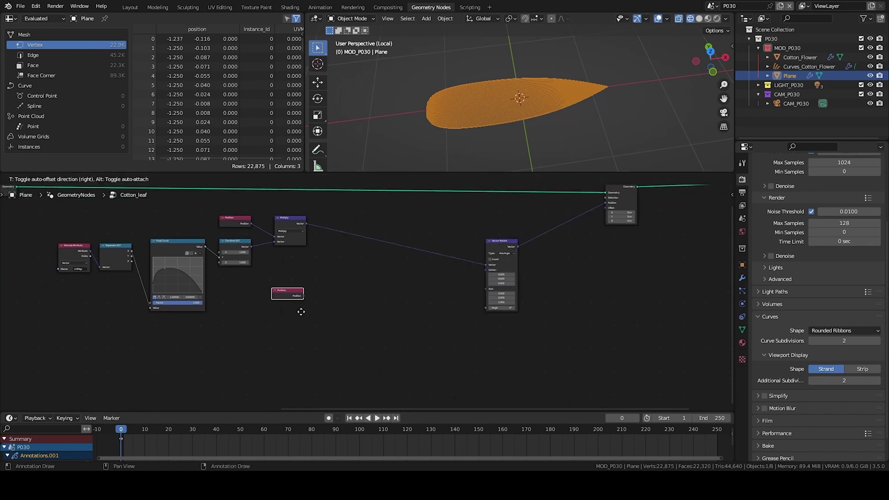
pyautogui.click(291, 307)
pyautogui.press('q')
pyautogui.click(355, 335)
pyautogui.click(339, 308)
pyautogui.moveTo(318, 314); pyautogui.dragTo(338, 332)
# Step: Add a Math node that multiplies the separated Y position by -0.5
pyautogui.moveTo(420, 308); pyautogui.dragTo(325, 288, button='middle')
pyautogui.press('q')
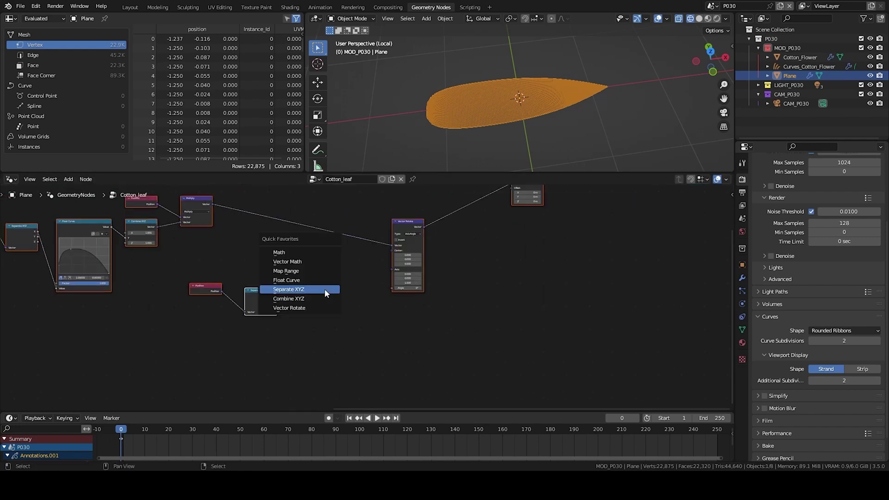
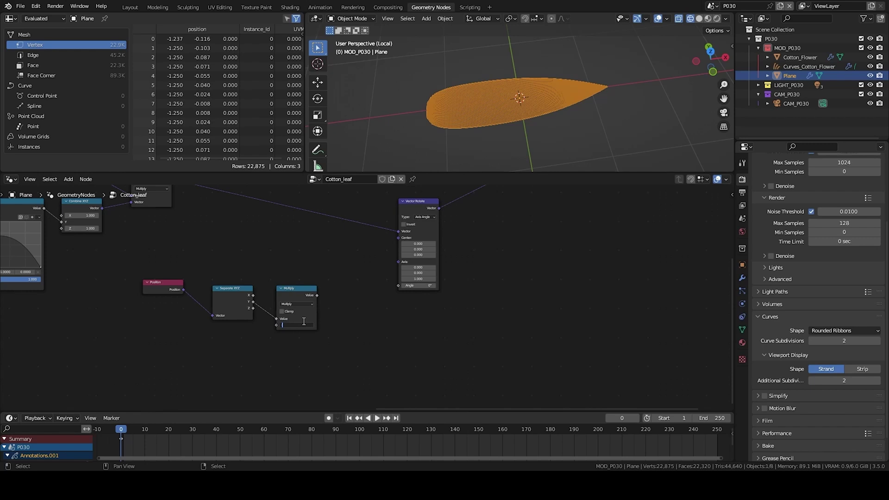
pyautogui.press('Return')
pyautogui.scroll(2, 362, 306)
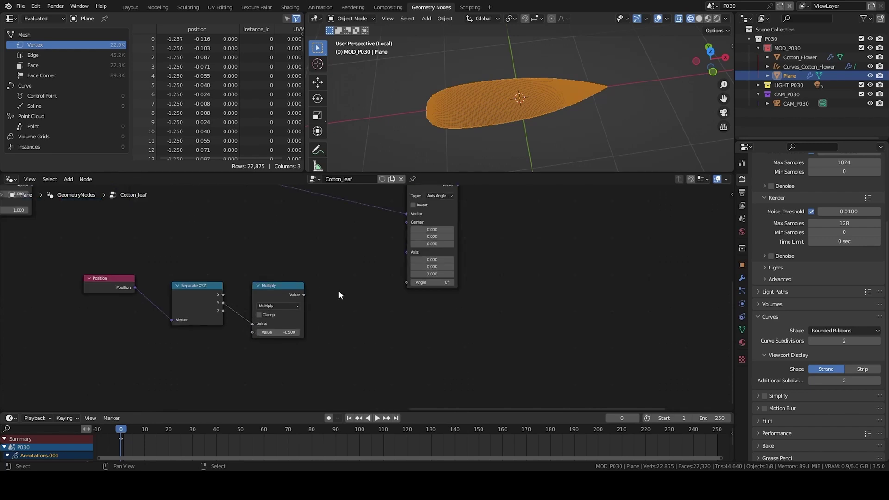
# Step: Connect the multiplied value to Vector Rotate's Angle and set the rotation axis Y to 1
pyautogui.scroll(-2, 313, 305)
pyautogui.moveTo(274, 314); pyautogui.dragTo(355, 304)
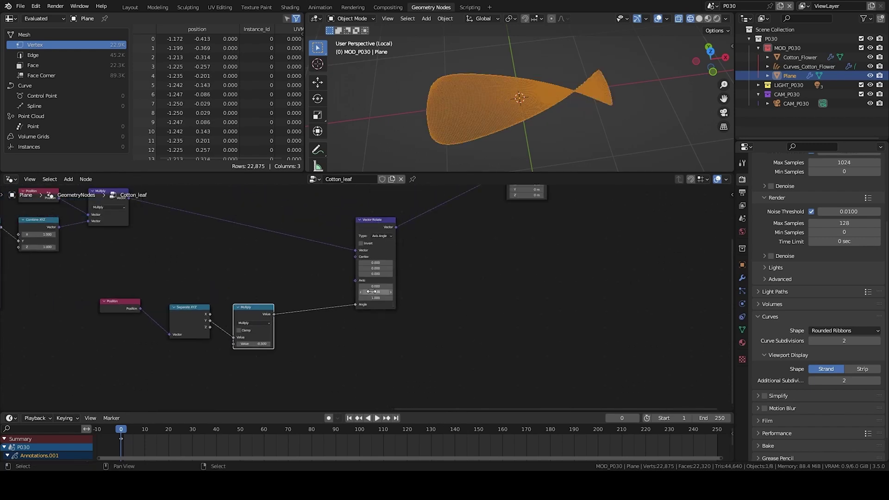
pyautogui.write('1')
pyautogui.press('Return')
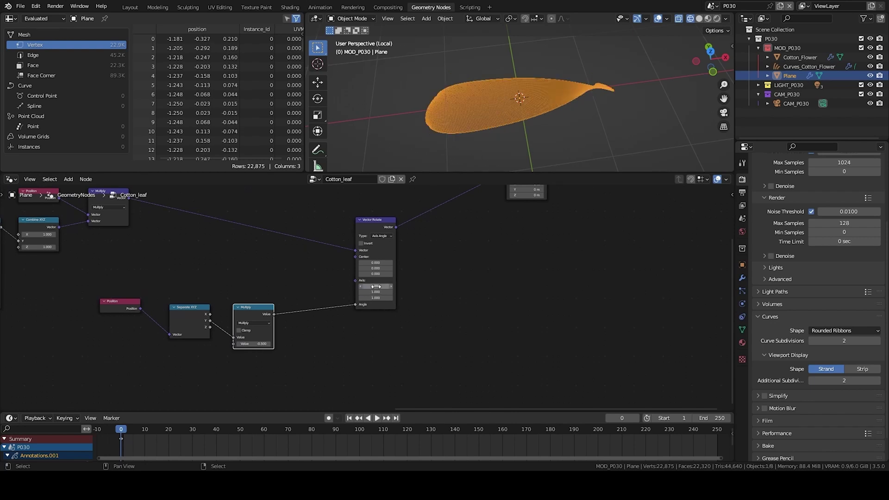
# Step: Change the Vector Rotate node's axis to X 1, Y 0, Z 0
pyautogui.write('1')
pyautogui.press('Tab')
pyautogui.write('0')
pyautogui.press('Tab')
pyautogui.write('0')
pyautogui.press('Return')
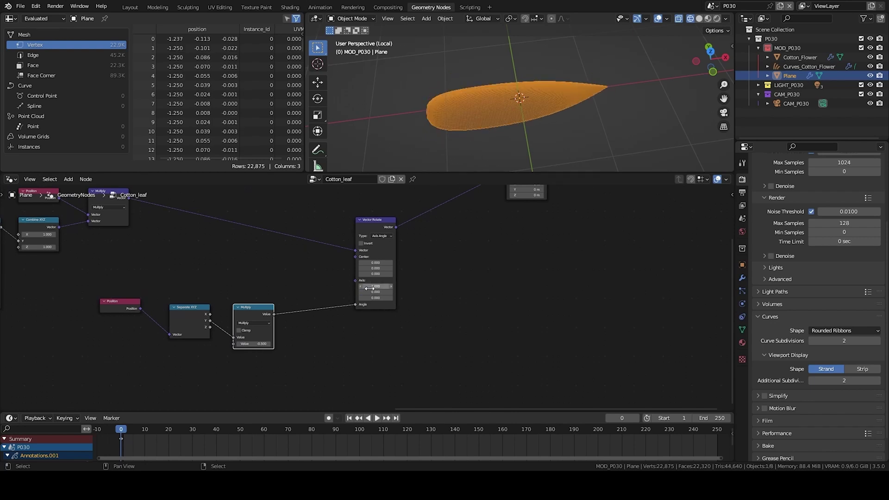
# Step: Duplicate the Vector Rotate node before Set Position, connect the Multiply value to the copy's Angle, and shift the original back
pyautogui.scroll(2, 368, 297)
pyautogui.moveTo(395, 221); pyautogui.dragTo(396, 253, button='middle')
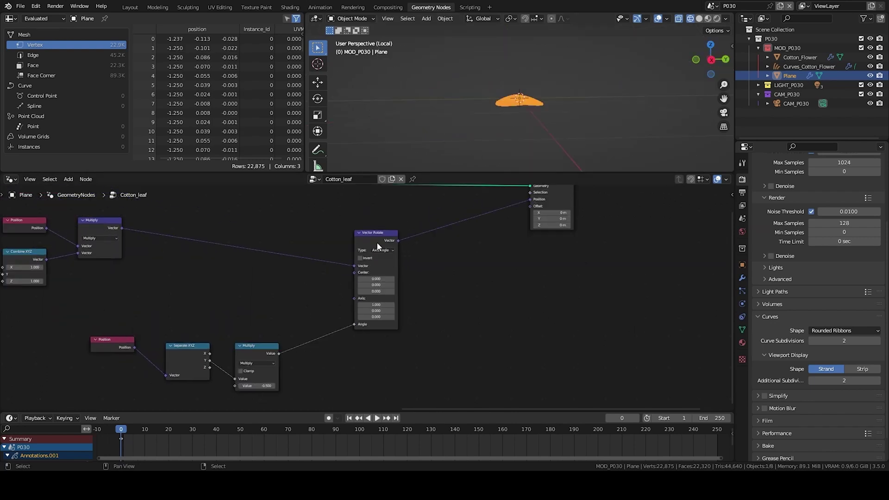
pyautogui.click(377, 241)
pyautogui.hotkey('shift', 'd')
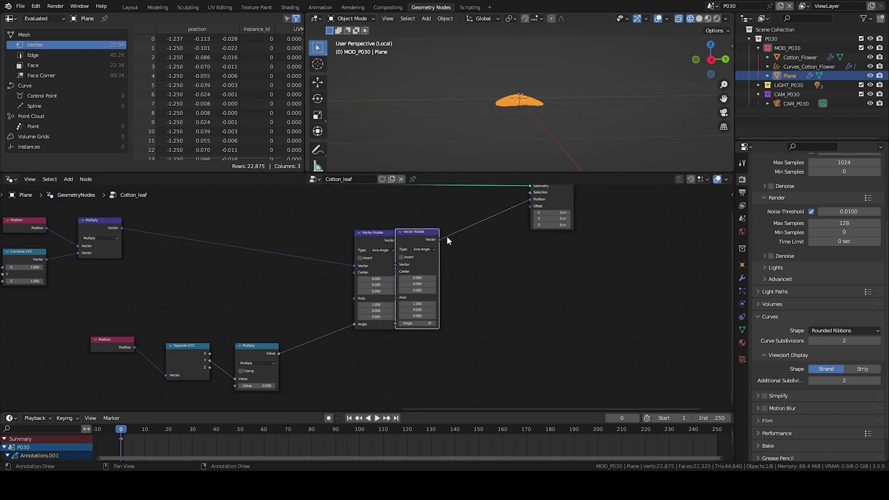
pyautogui.click(471, 235)
pyautogui.moveTo(278, 354); pyautogui.dragTo(423, 324)
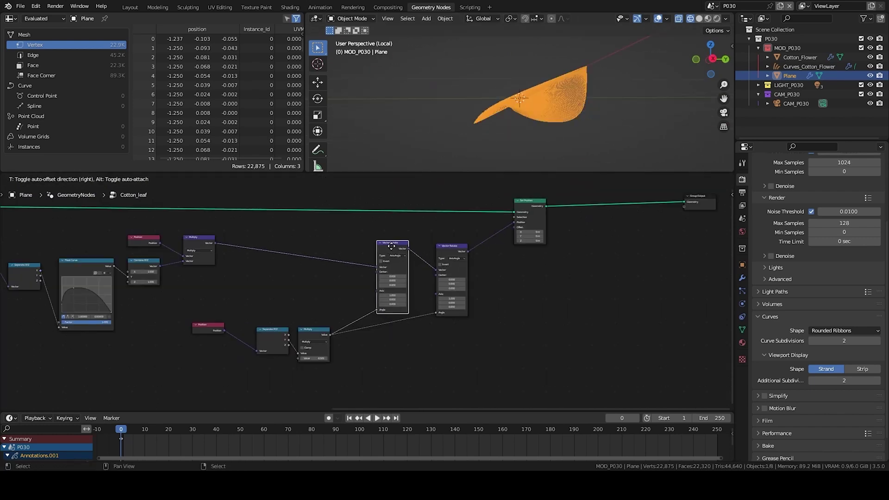
pyautogui.moveTo(391, 246); pyautogui.dragTo(373, 236)
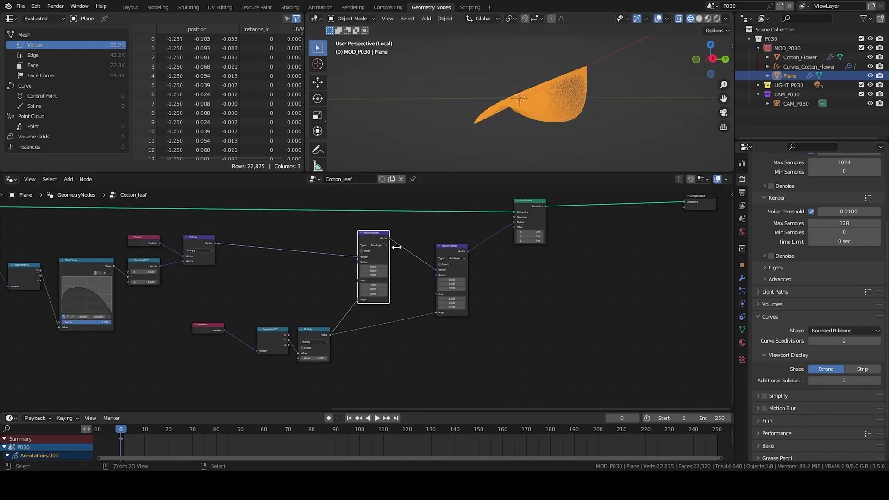
# Step: Duplicate the Separate XYZ and Multiply nodes that drive the rotation angle
pyautogui.moveTo(383, 251); pyautogui.dragTo(283, 265, button='middle')
pyautogui.moveTo(160, 334); pyautogui.dragTo(211, 376)
pyautogui.hotkey('shift', 'd')
pyautogui.click(317, 370)
# Step: Move the second Vector Rotate and Set Position nodes farther along to make room for the copied nodes
pyautogui.moveTo(345, 213); pyautogui.dragTo(501, 317)
pyautogui.press('g')
pyautogui.click(562, 309)
pyautogui.click(559, 311)
# Step: Wire the first Vector Rotate through the copied Separate XYZ and Multiply into the second Vector Rotate's Angle, with multiplier about -0.76
pyautogui.moveTo(285, 342); pyautogui.dragTo(325, 316)
pyautogui.moveTo(289, 254); pyautogui.dragTo(304, 337)
pyautogui.click(374, 320)
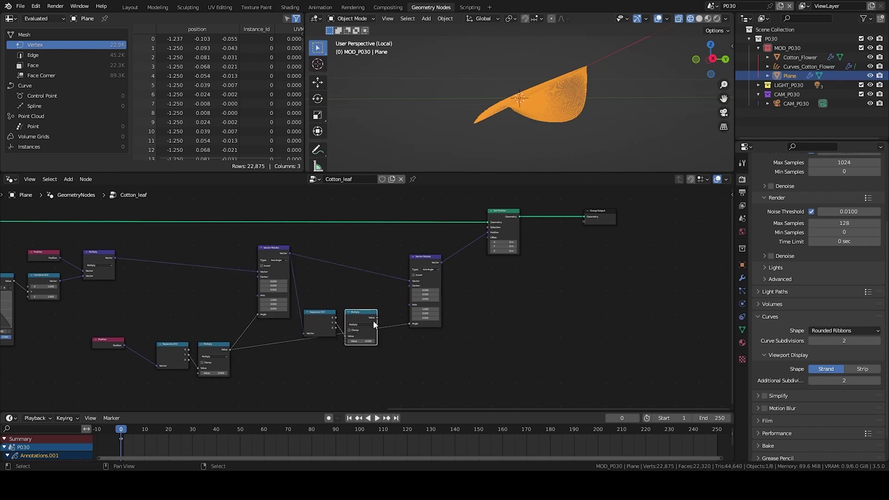
pyautogui.moveTo(476, 319); pyautogui.dragTo(500, 320, button='middle')
pyautogui.moveTo(382, 343); pyautogui.dragTo(366, 343)
# Step: Move the UV, float curve and scaling nodes lower and join them in a frame
pyautogui.moveTo(236, 344); pyautogui.dragTo(214, 343, button='middle')
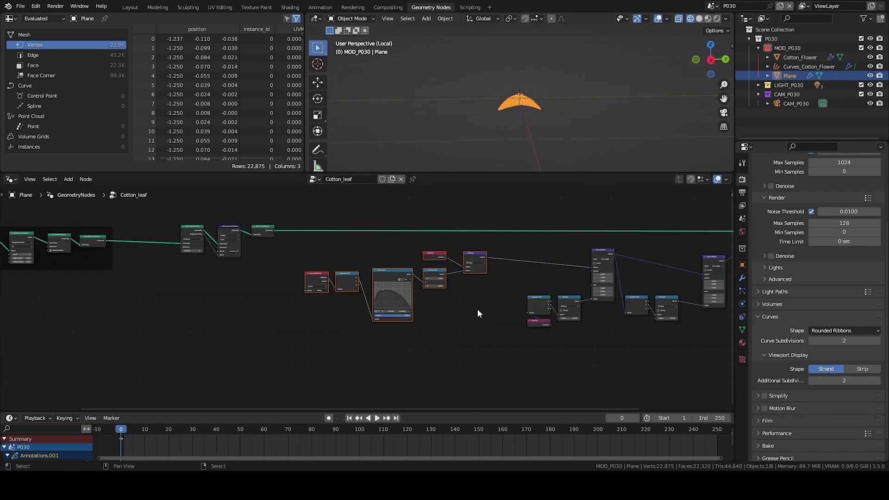
pyautogui.press('h')
pyautogui.hotkey('ctrl', 'z')
pyautogui.press('g')
pyautogui.click(438, 352)
pyautogui.hotkey('ctrl', 'j')
# Step: Join both Vector Rotate nodes and their angle-driving nodes in a second frame and lower that frame in the node tree
pyautogui.moveTo(488, 332); pyautogui.dragTo(387, 324, button='middle')
pyautogui.moveTo(398, 238); pyautogui.dragTo(641, 343)
pyautogui.hotkey('ctrl', 'j')
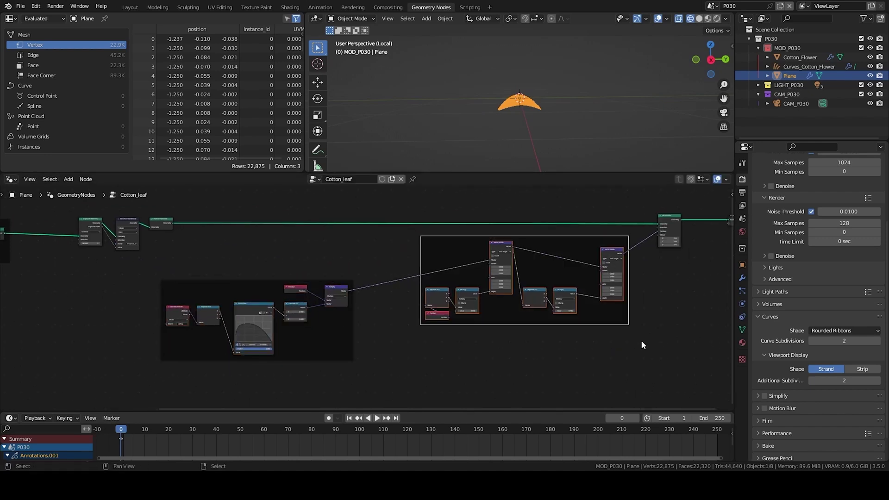
pyautogui.moveTo(641, 342); pyautogui.dragTo(478, 360, button='middle')
pyautogui.moveTo(409, 264); pyautogui.dragTo(409, 295)
pyautogui.click(502, 307)
pyautogui.moveTo(502, 307); pyautogui.dragTo(455, 316, button='middle')
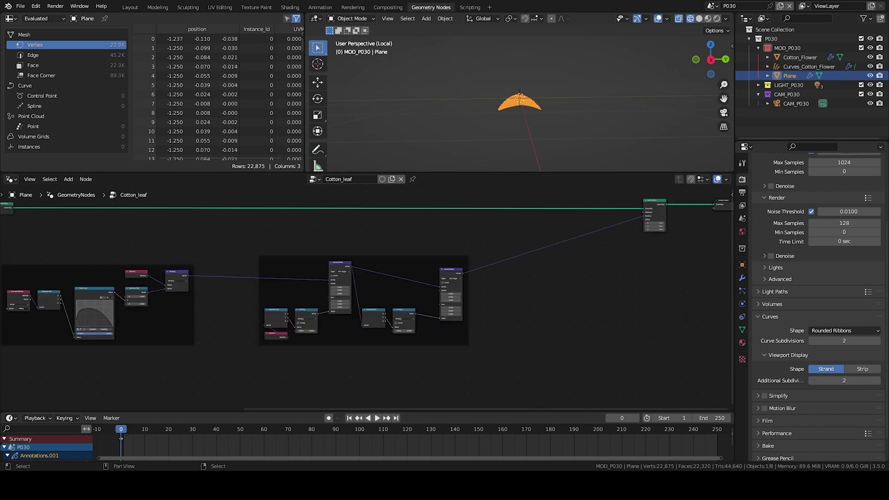
pyautogui.moveTo(457, 313); pyautogui.dragTo(353, 289, button='middle')
pyautogui.moveTo(579, 121)
pyautogui.mouseDown(button='middle')
pyautogui.moveTo(655, 146)
pyautogui.moveTo(582, 99)
pyautogui.moveTo(566, 121)
pyautogui.mouseUp(button='middle')
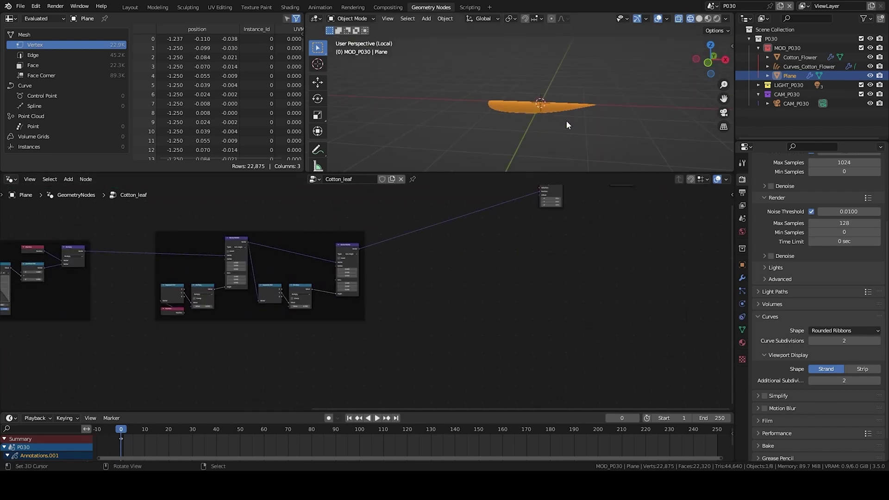
pyautogui.moveTo(607, 51); pyautogui.dragTo(530, 74)
pyautogui.hotkey('ctrl', 'z')
# Step: Insert a third Vector Rotate node between the rotation frame and Set Position, leaving space before it
pyautogui.scroll(1, 530, 207)
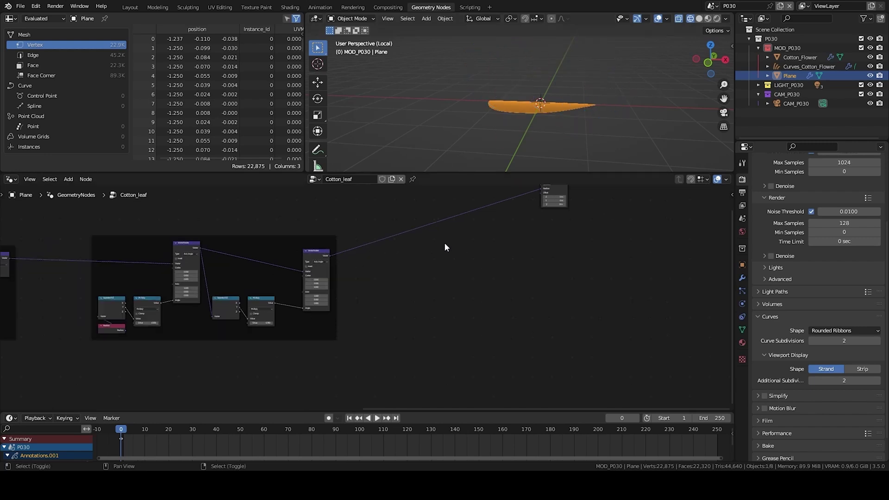
pyautogui.hotkey('shift', 'a')
pyautogui.write('vector')
pyautogui.press('Return')
pyautogui.click(425, 223)
pyautogui.moveTo(436, 227); pyautogui.dragTo(505, 253)
pyautogui.scroll(4, 505, 253)
pyautogui.moveTo(542, 299); pyautogui.dragTo(416, 336, button='middle')
pyautogui.scroll(5, 399, 344)
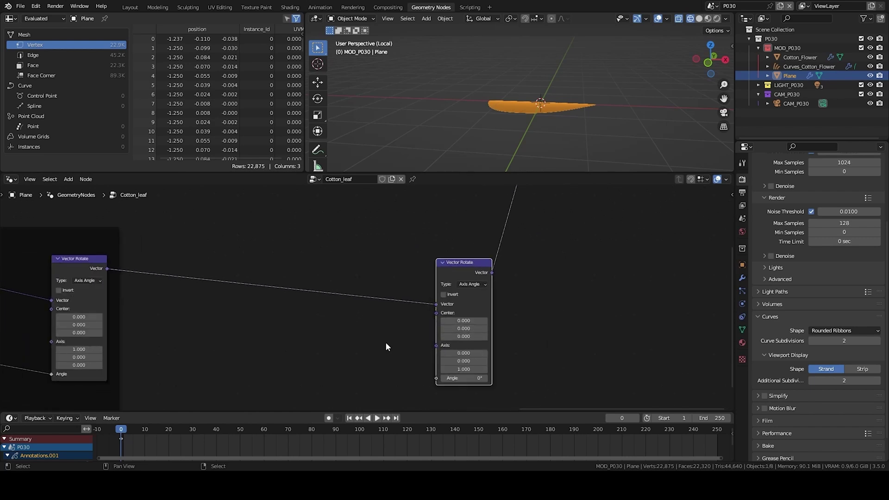
# Step: Set the third Vector Rotate node's axis to X 0, Y 1, Z 0
pyautogui.moveTo(342, 350); pyautogui.dragTo(322, 324, button='middle')
pyautogui.click(450, 333)
pyautogui.write('1')
pyautogui.press('Tab')
# Step: Add a Separate XYZ node below the link and feed it from the framed second Vector Rotate's Vector output
pyautogui.scroll(-2, 366, 315)
pyautogui.moveTo(363, 342); pyautogui.dragTo(530, 303, button='middle')
pyautogui.scroll(-3, 371, 310)
pyautogui.moveTo(184, 318); pyautogui.dragTo(237, 315, button='middle')
pyautogui.click(102, 301)
pyautogui.moveTo(573, 314); pyautogui.dragTo(477, 334, button='middle')
pyautogui.press('q')
pyautogui.click(345, 324)
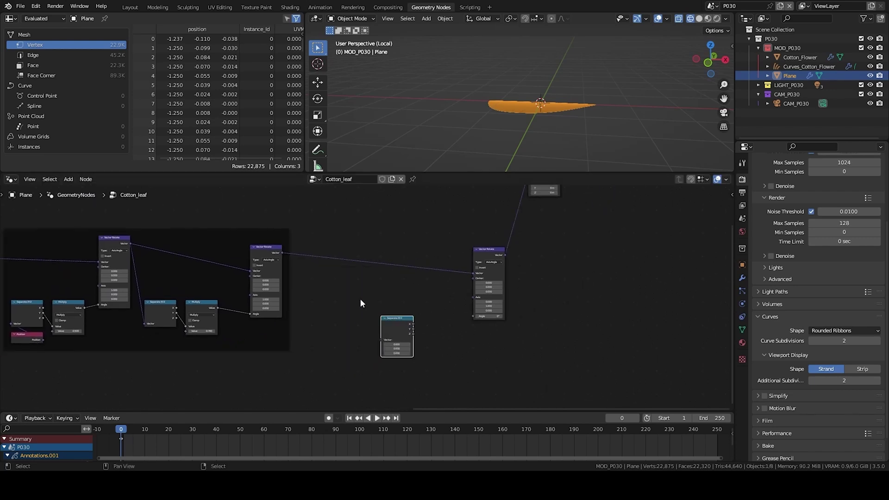
pyautogui.moveTo(281, 252); pyautogui.dragTo(376, 329)
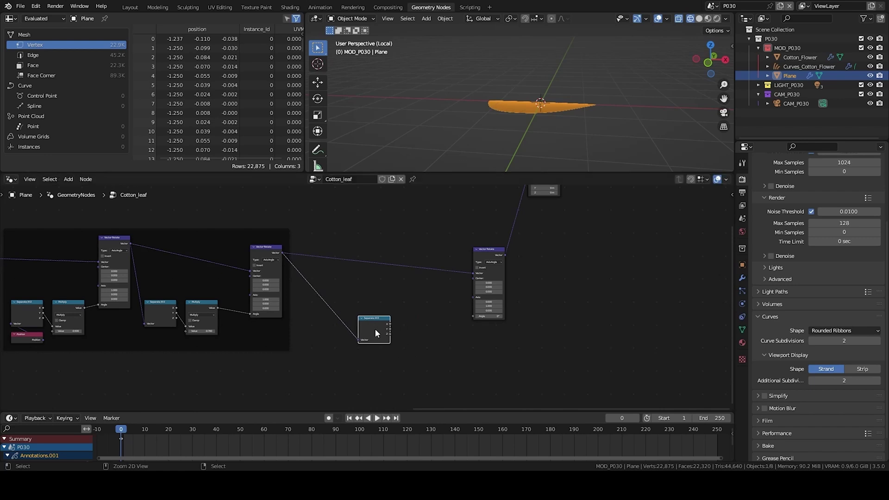
# Step: Add a Math node beside the new Separate XYZ and switch its operation to Multiply Add
pyautogui.scroll(1, 378, 328)
pyautogui.press('q')
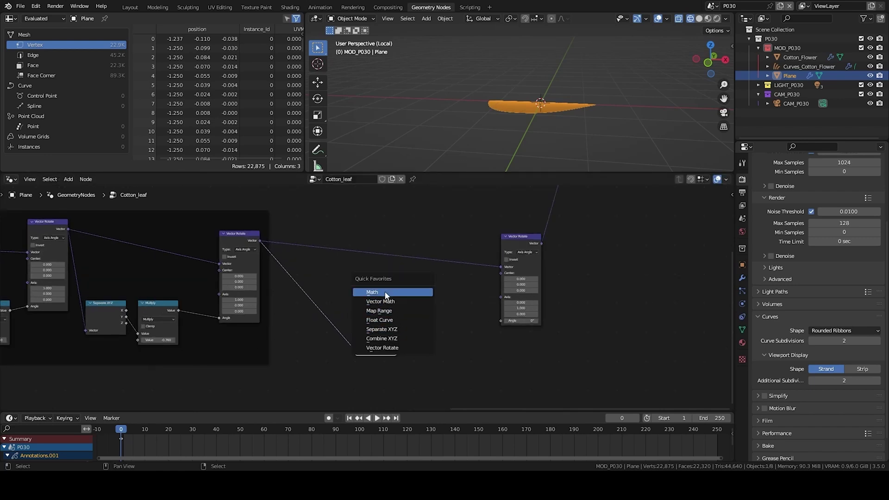
pyautogui.click(385, 292)
pyautogui.click(415, 317)
pyautogui.click(434, 334)
pyautogui.click(437, 377)
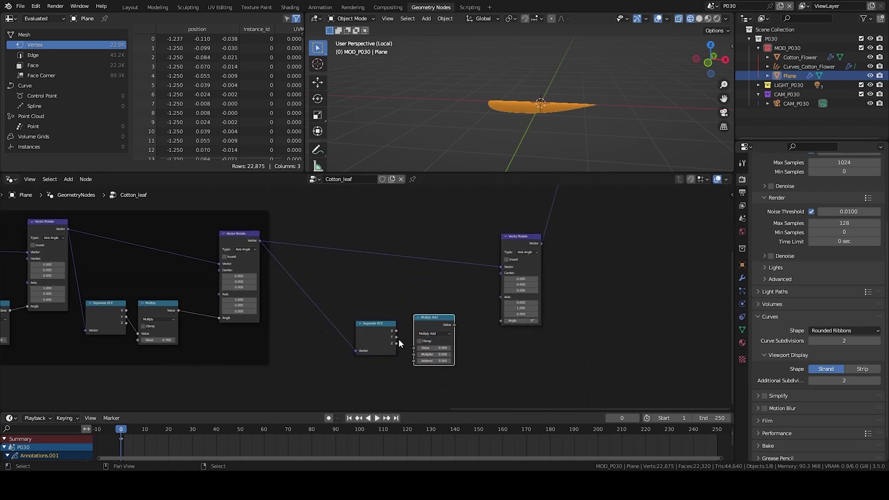
# Step: Connect the separated X to Multiply Add's Value input and its result to the third Vector Rotate's Angle
pyautogui.scroll(3, 399, 339)
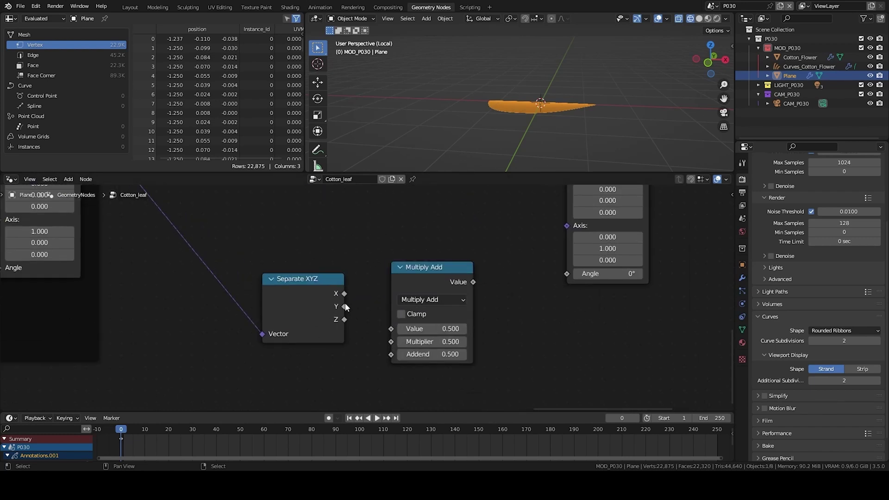
pyautogui.moveTo(344, 293); pyautogui.dragTo(391, 330)
pyautogui.moveTo(474, 282); pyautogui.dragTo(565, 275)
pyautogui.moveTo(510, 303)
pyautogui.mouseDown(button='middle')
pyautogui.moveTo(507, 328)
pyautogui.moveTo(510, 316)
pyautogui.mouseUp(button='middle')
pyautogui.moveTo(560, 108); pyautogui.dragTo(480, 116, button='middle')
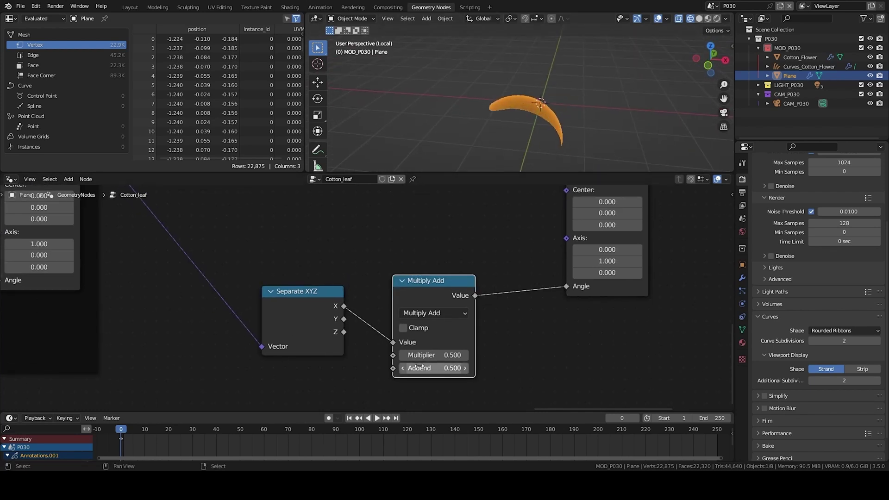
# Step: Set Multiply Add's Multiplier to -0.61 and its Addend to about -0.76
pyautogui.click(440, 355)
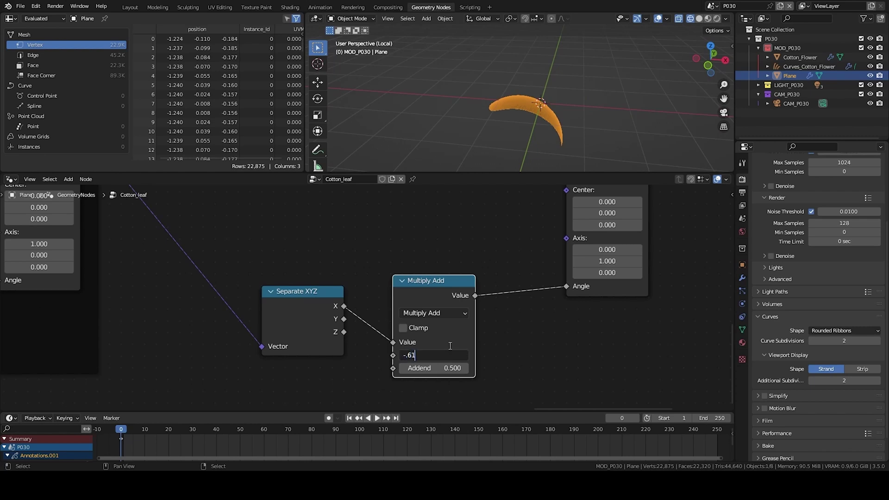
pyautogui.press('Return')
pyautogui.moveTo(445, 369); pyautogui.dragTo(406, 368)
# Step: Move the Set Position node and the output after it farther along to make room for more nodes
pyautogui.scroll(-4, 548, 319)
pyautogui.scroll(-4, 508, 310)
pyautogui.moveTo(524, 275); pyautogui.dragTo(313, 335, button='middle')
pyautogui.scroll(-4, 313, 335)
pyautogui.moveTo(289, 236); pyautogui.dragTo(331, 271)
pyautogui.press('g')
pyautogui.click(533, 279)
pyautogui.scroll(-2, 523, 273)
pyautogui.moveTo(477, 243); pyautogui.dragTo(570, 302)
pyautogui.press('g')
pyautogui.click(639, 304)
# Step: Set the Set Position node's X offset to 1 m to shift the leaf base onto the origin
pyautogui.moveTo(250, 295); pyautogui.dragTo(429, 286, button='middle')
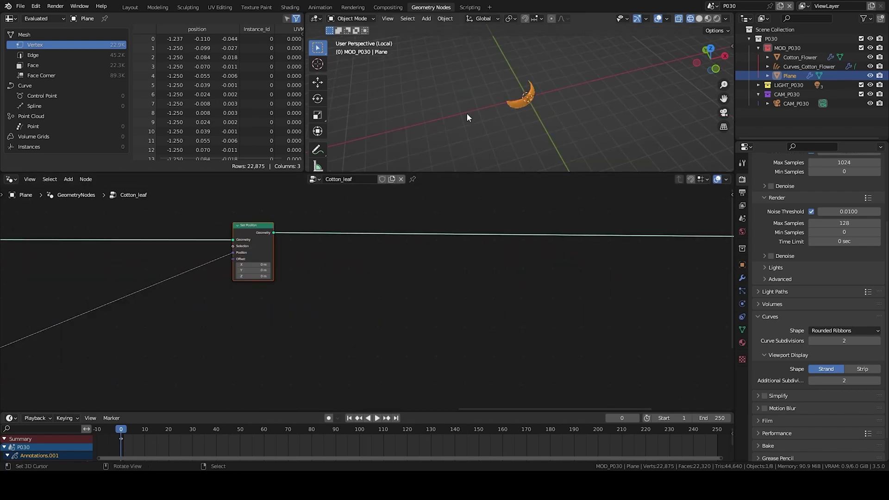
pyautogui.moveTo(468, 116); pyautogui.dragTo(500, 82, button='middle')
pyautogui.scroll(4, 514, 99)
pyautogui.moveTo(259, 292); pyautogui.dragTo(306, 250, button='middle')
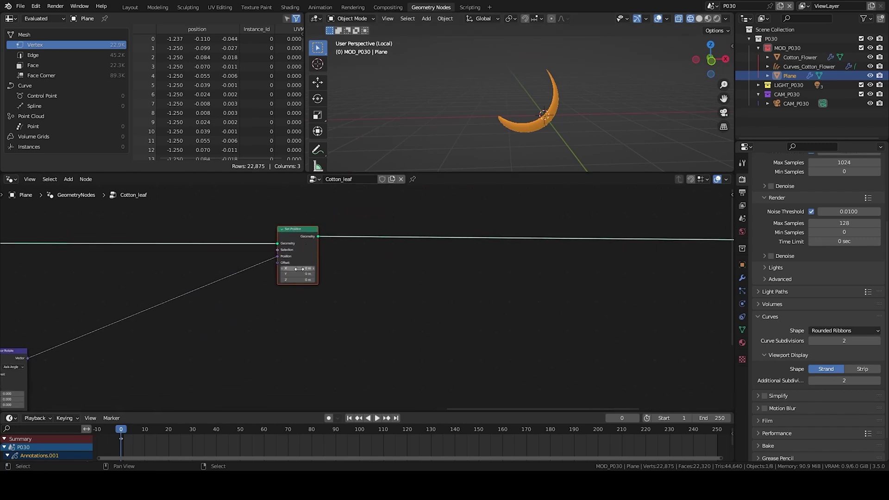
pyautogui.moveTo(509, 144); pyautogui.dragTo(534, 135, button='middle')
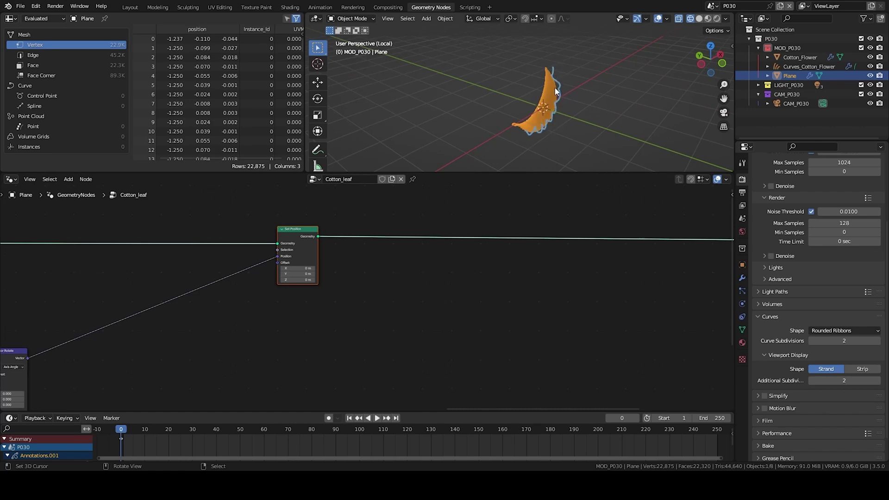
pyautogui.moveTo(324, 290); pyautogui.dragTo(372, 312, button='middle')
pyautogui.click(343, 289)
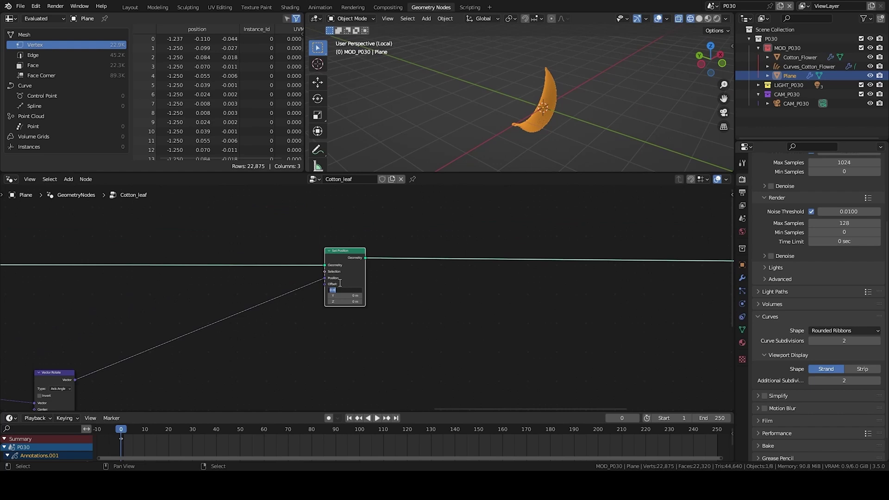
pyautogui.write('1')
pyautogui.press('Return')
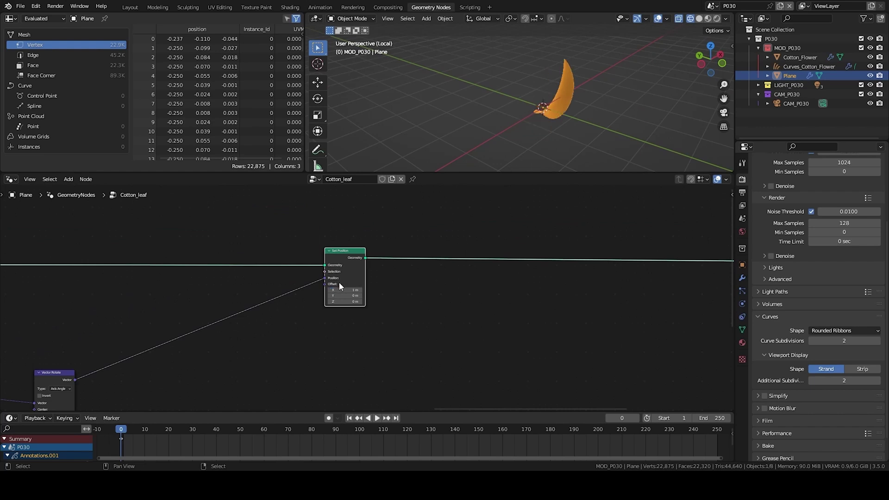
pyautogui.moveTo(515, 101); pyautogui.dragTo(550, 113, button='middle')
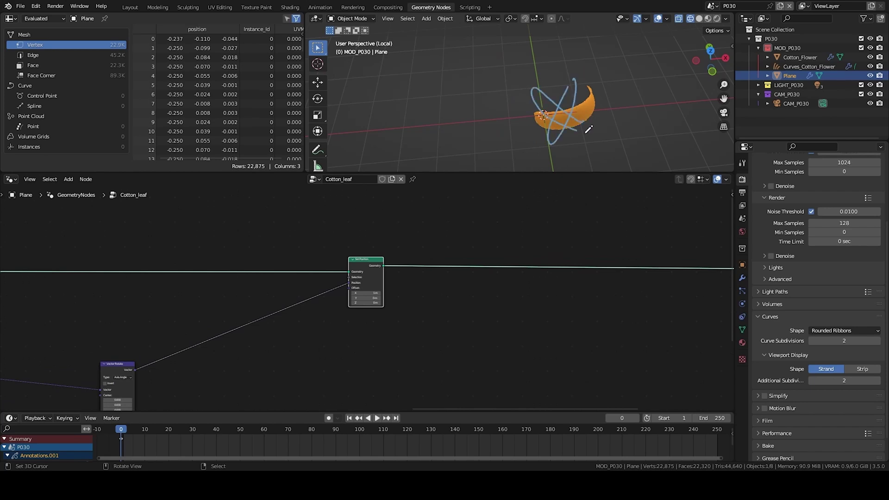
pyautogui.hotkey('ctrl', 'z')
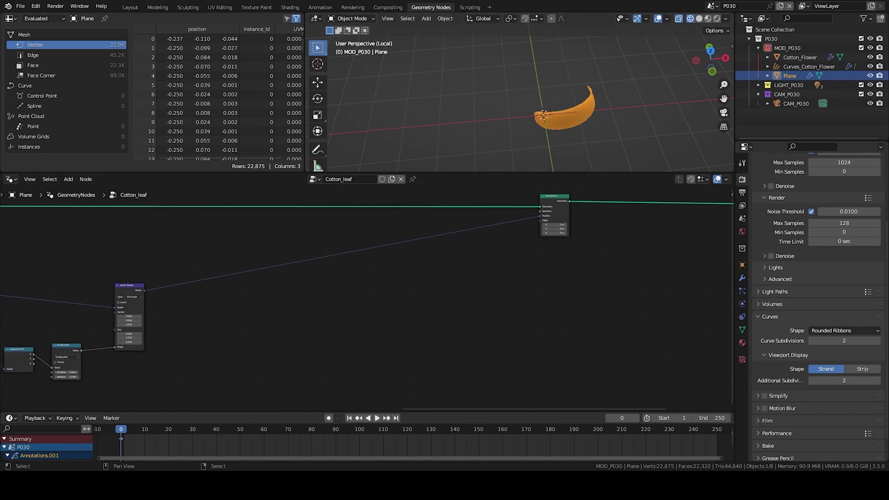
# Step: Insert a Vector Math Add node between the third Vector Rotate and Set Position, and move both nodes farther along
pyautogui.press('q')
pyautogui.click(393, 281)
pyautogui.click(389, 244)
pyautogui.moveTo(399, 244); pyautogui.dragTo(436, 265)
pyautogui.moveTo(457, 264); pyautogui.dragTo(410, 286, button='middle')
pyautogui.moveTo(341, 222); pyautogui.dragTo(478, 298)
pyautogui.press('g')
pyautogui.click(599, 318)
pyautogui.click(506, 277)
# Step: Add a Named Attribute node below the link, set to the Vector type and reading UVMap
pyautogui.moveTo(476, 299); pyautogui.dragTo(555, 243, button='middle')
pyautogui.scroll(3, 363, 299)
pyautogui.moveTo(270, 259); pyautogui.dragTo(329, 222, button='middle')
pyautogui.hotkey('shift', 'a')
pyautogui.click(329, 222)
pyautogui.write('na')
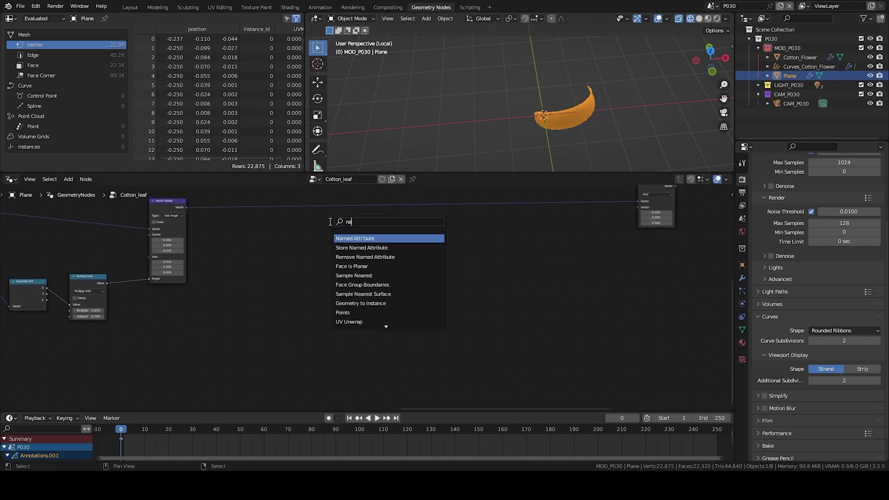
pyautogui.write('m')
pyautogui.press('Return')
pyautogui.click(321, 253)
pyautogui.scroll(3, 356, 294)
pyautogui.click(344, 272)
pyautogui.click(350, 296)
# Step: Add a Noise Texture driven by the UVMap attribute, with scale 10 and roughness 0.75
pyautogui.hotkey('shift', 'a')
pyautogui.write('noise')
pyautogui.press('Return')
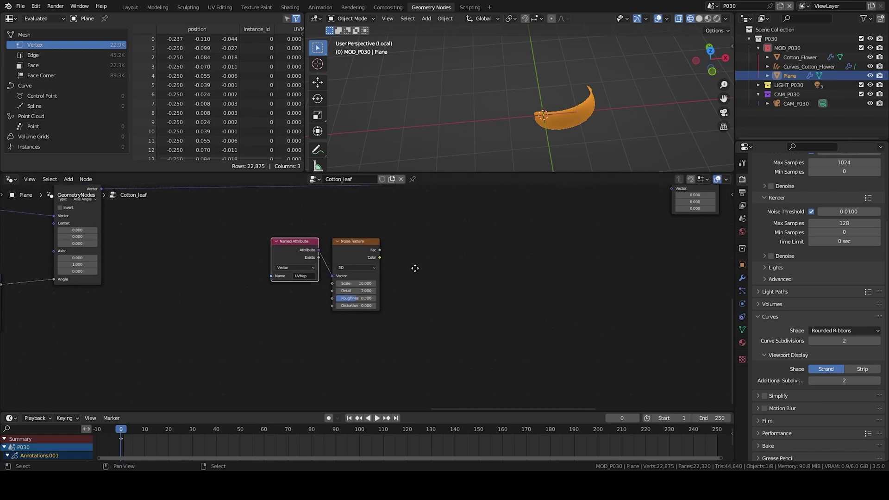
pyautogui.scroll(2, 414, 271)
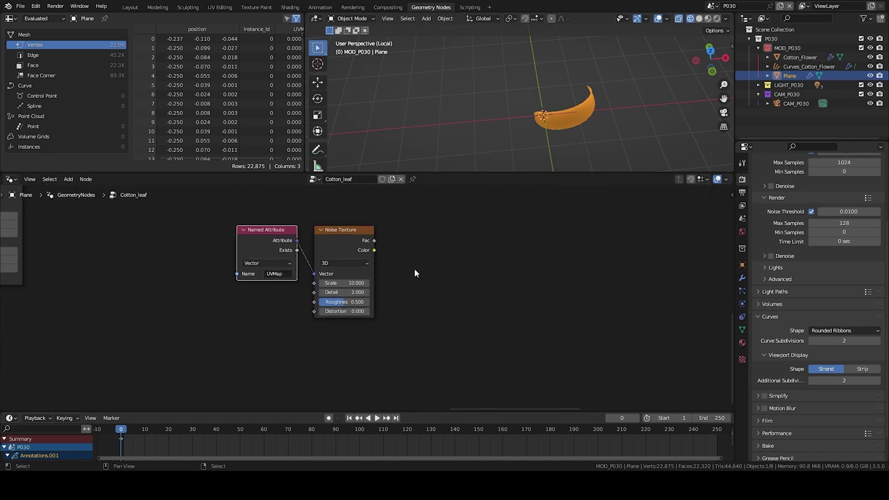
pyautogui.moveTo(350, 302); pyautogui.dragTo(363, 302)
pyautogui.moveTo(437, 251); pyautogui.dragTo(409, 293, button='middle')
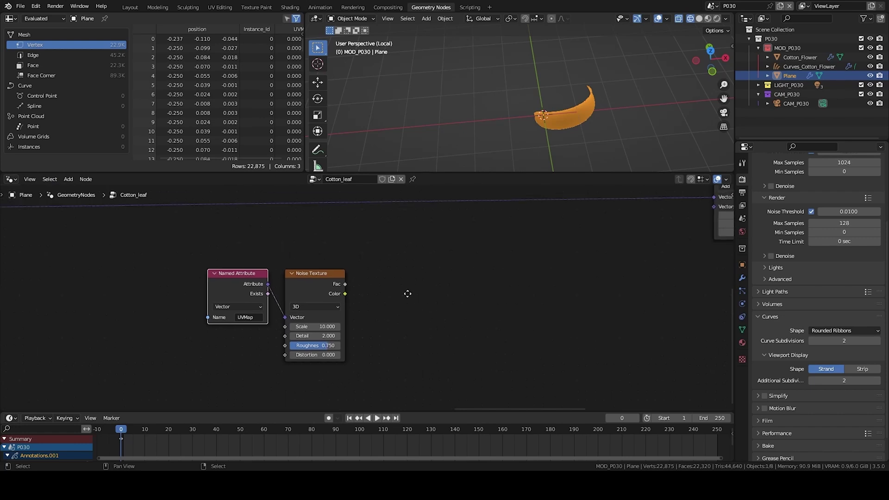
# Step: Add a Vector Math Subtract node that takes 0.5 from the noise Color on all three axes
pyautogui.scroll(-2, 409, 294)
pyautogui.hotkey('shift', 'a')
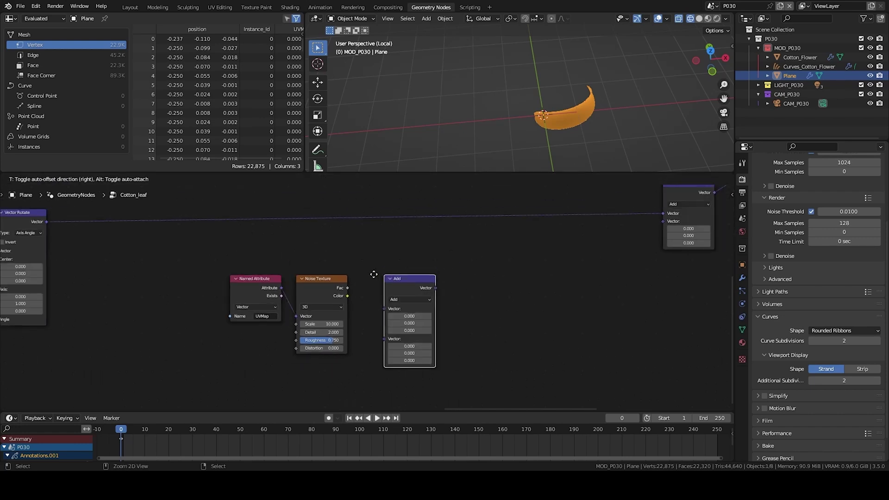
pyautogui.click(371, 269)
pyautogui.click(395, 292)
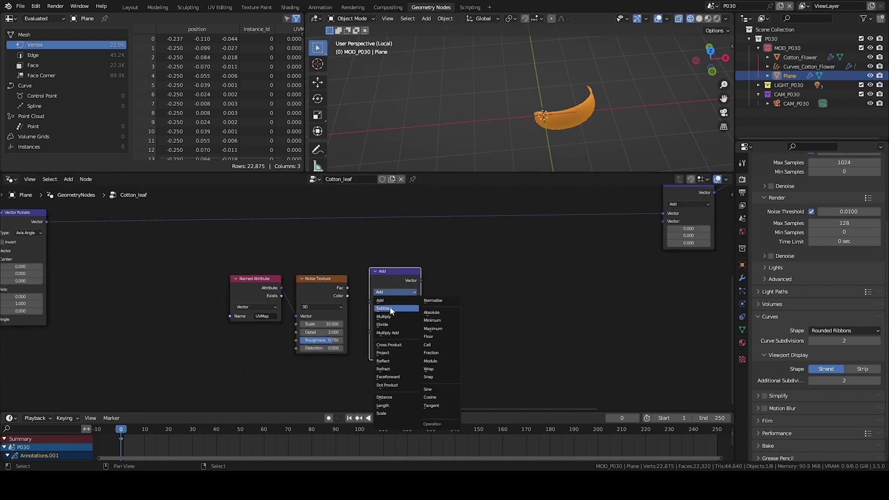
pyautogui.click(388, 310)
pyautogui.moveTo(348, 296); pyautogui.dragTo(370, 302)
pyautogui.moveTo(395, 273); pyautogui.dragTo(388, 281)
pyautogui.moveTo(395, 326); pyautogui.dragTo(395, 339)
pyautogui.write('0.5')
pyautogui.press('Return')
# Step: Duplicate Subtract as a Scale node set to 0.32 and route the centred noise through it into the Add node
pyautogui.click(391, 288)
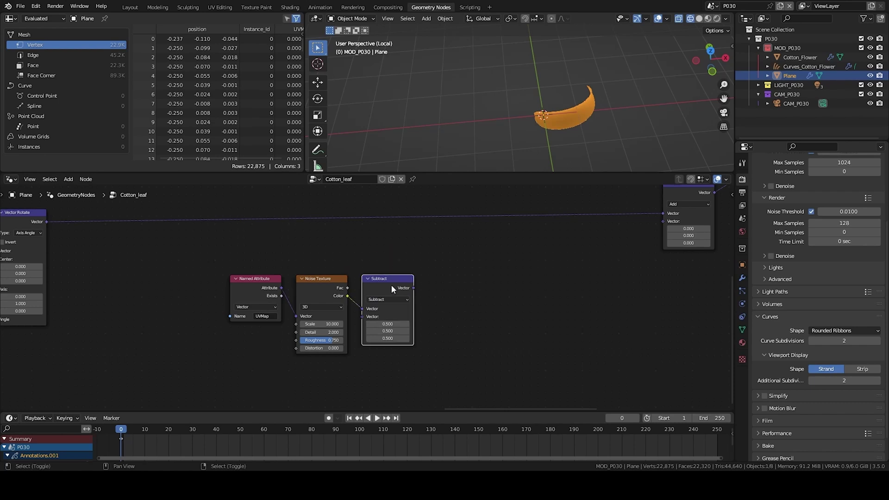
pyautogui.hotkey('shift', 'd')
pyautogui.click(562, 303)
pyautogui.click(558, 299)
pyautogui.click(556, 422)
pyautogui.moveTo(413, 287); pyautogui.dragTo(538, 309)
pyautogui.moveTo(590, 288); pyautogui.dragTo(663, 214)
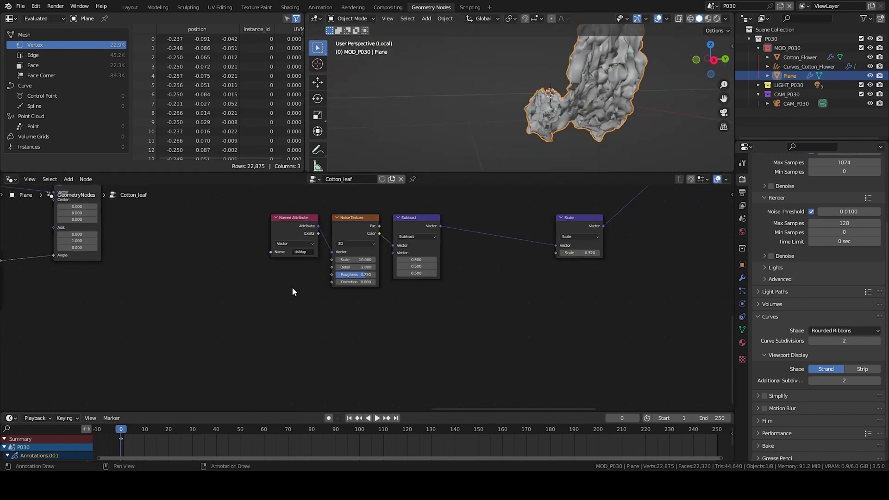
# Step: Add a Separate XYZ node and a Float Curve node beneath the Noise Texture and Subtract nodes
pyautogui.press('q')
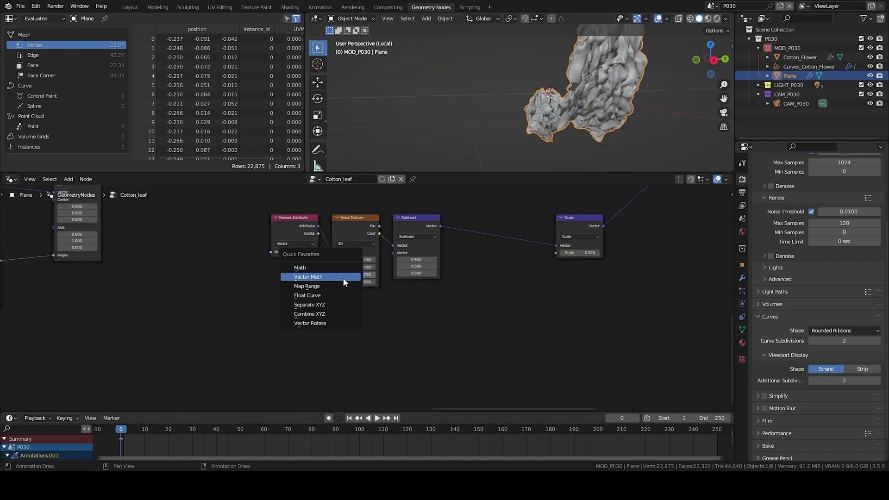
pyautogui.click(323, 305)
pyautogui.click(345, 309)
pyautogui.press('q')
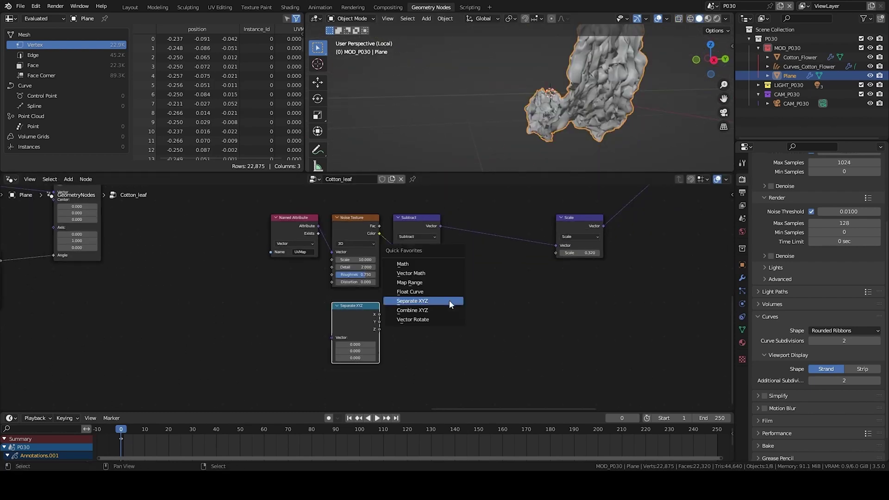
pyautogui.click(413, 292)
pyautogui.click(388, 318)
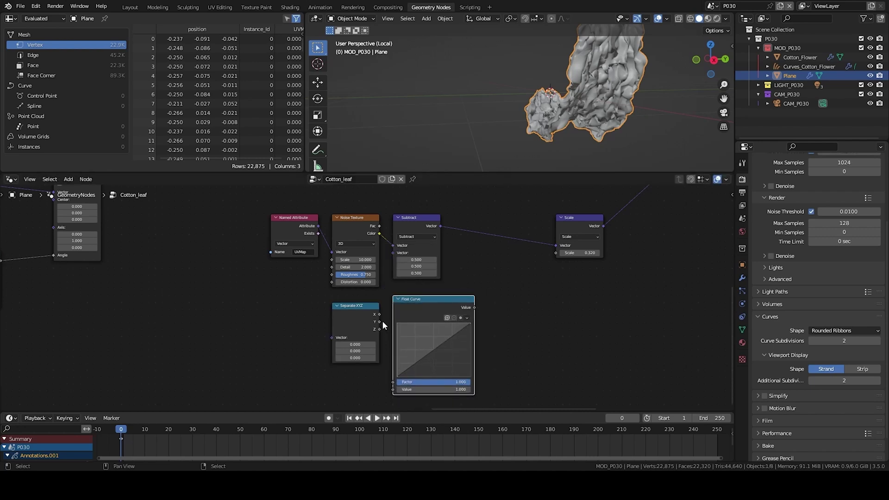
# Step: Feed the UVMap attribute into Separate XYZ and connect its Y output to the Float Curve's Factor
pyautogui.moveTo(378, 324); pyautogui.dragTo(401, 306, button='middle')
pyautogui.moveTo(400, 305); pyautogui.dragTo(415, 373)
pyautogui.moveTo(340, 209); pyautogui.dragTo(349, 283)
pyautogui.moveTo(350, 324); pyautogui.dragTo(351, 323)
pyautogui.click(348, 306)
pyautogui.moveTo(348, 305); pyautogui.dragTo(348, 307, button='middle')
pyautogui.moveTo(353, 324); pyautogui.dragTo(342, 212)
# Step: Add a Math node set to Multiply and route the Float Curve's value through it into the Scale node's Scale input
pyautogui.moveTo(517, 283); pyautogui.dragTo(459, 302, button='middle')
pyautogui.press('q')
pyautogui.click(441, 270)
pyautogui.click(463, 276)
pyautogui.click(482, 288)
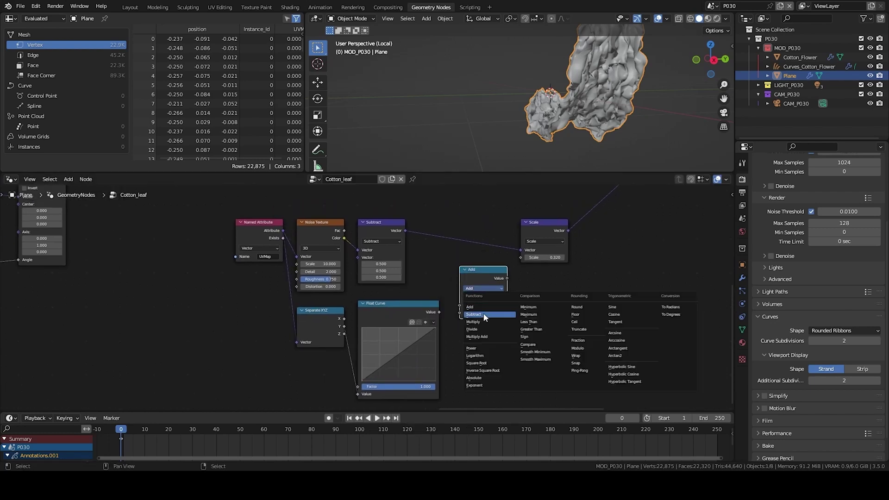
pyautogui.click(483, 323)
pyautogui.moveTo(507, 279); pyautogui.dragTo(521, 257)
pyautogui.moveTo(460, 305); pyautogui.dragTo(439, 312)
# Step: Shape the Float Curve into a U with high ends and a low middle, and set the Multiply value to 0.3
pyautogui.moveTo(366, 371); pyautogui.dragTo(378, 354, button='middle')
pyautogui.moveTo(382, 357); pyautogui.dragTo(373, 311)
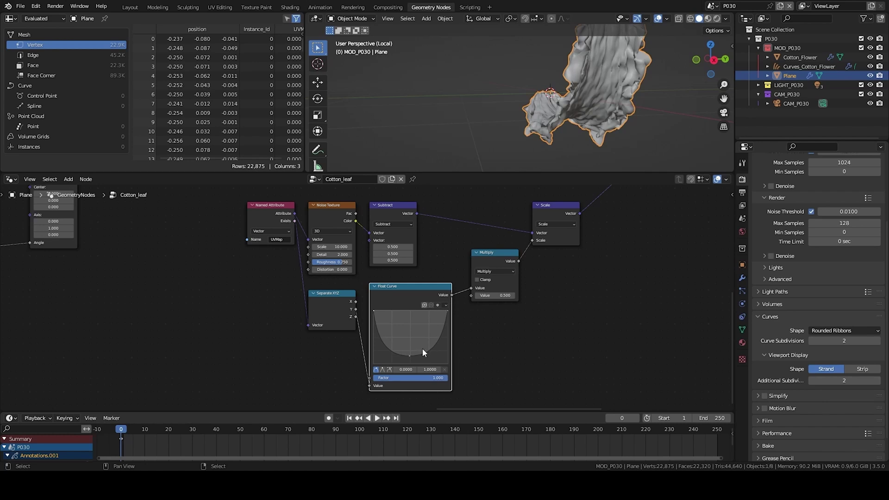
pyautogui.doubleClick(408, 330)
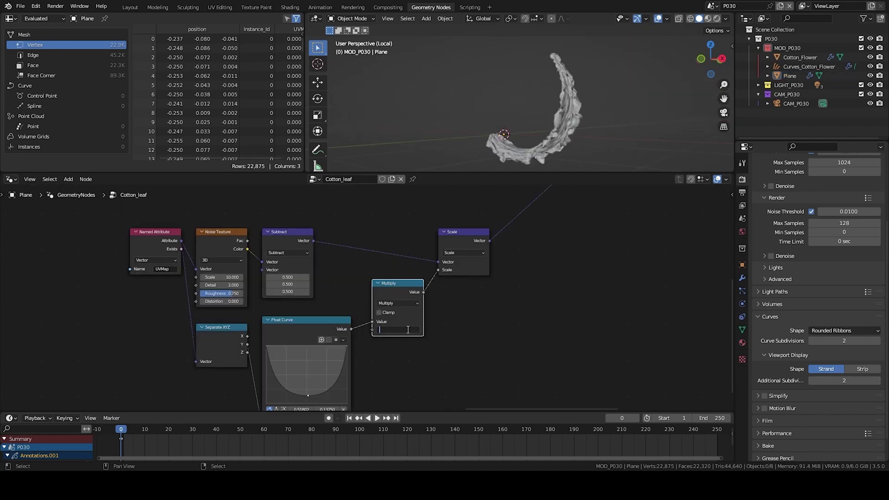
pyautogui.write('0.3')
pyautogui.press('Return')
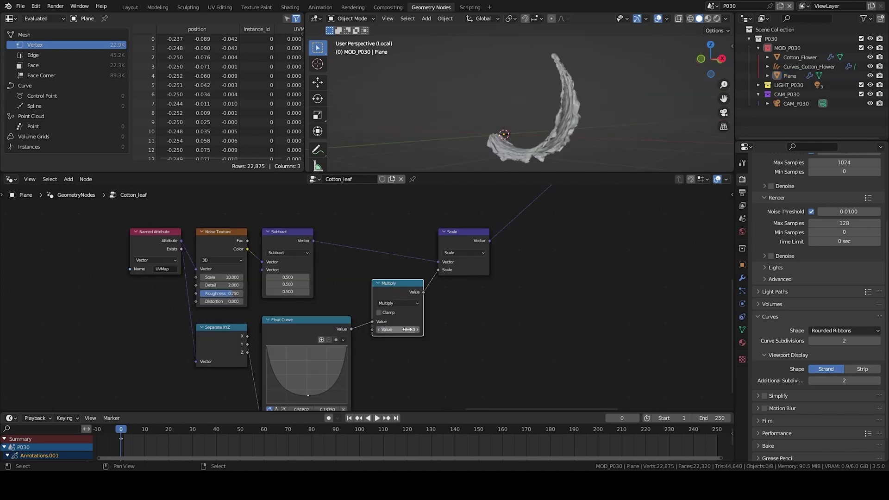
# Step: Set the domain of the Store Named Attribute node after Duplicate Elements to Instance
pyautogui.moveTo(527, 100); pyautogui.dragTo(576, 105, button='middle')
pyautogui.scroll(-5, 544, 292)
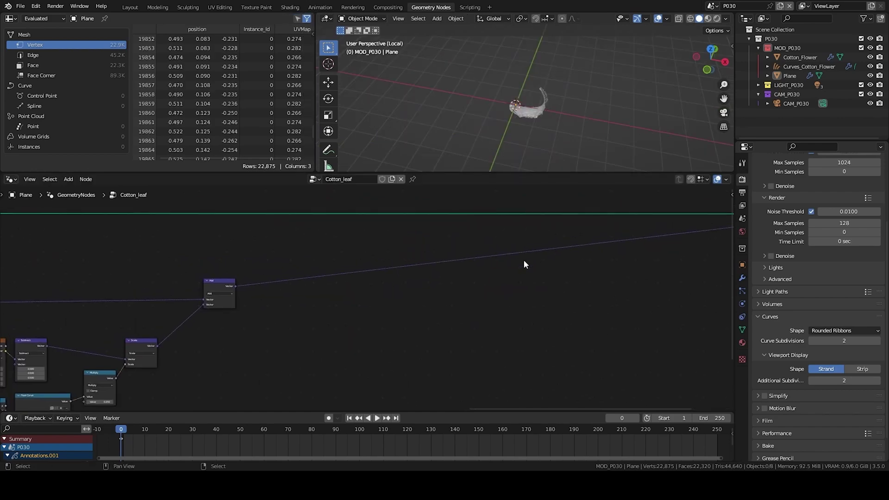
pyautogui.scroll(-8, 457, 313)
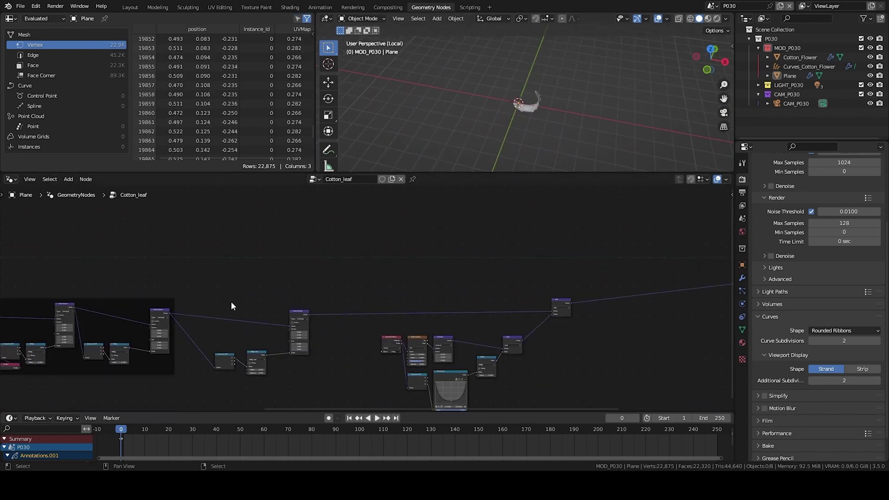
pyautogui.scroll(9, 362, 294)
pyautogui.moveTo(207, 252); pyautogui.dragTo(454, 307, button='middle')
pyautogui.scroll(6, 452, 308)
pyautogui.moveTo(392, 327); pyautogui.dragTo(45, 360, button='middle')
pyautogui.moveTo(463, 342); pyautogui.dragTo(382, 330, button='middle')
pyautogui.scroll(2, 382, 330)
pyautogui.click(412, 295)
pyautogui.click(409, 295)
pyautogui.click(411, 296)
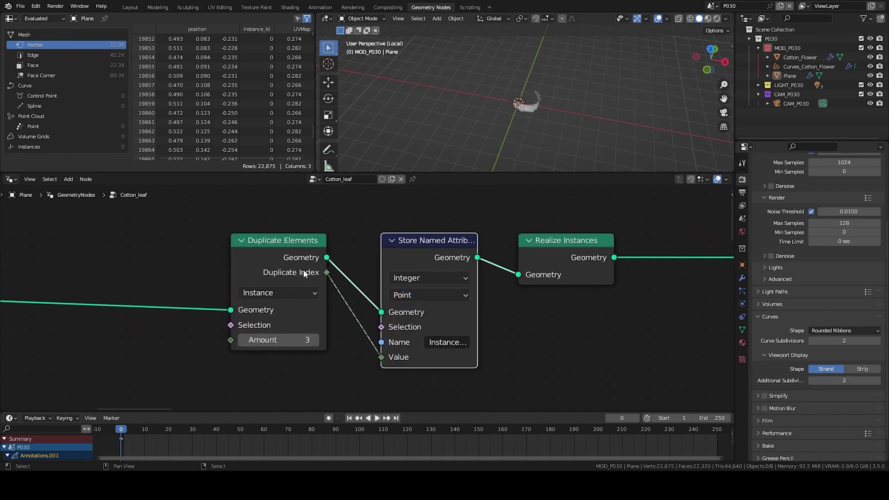
pyautogui.click(417, 295)
pyautogui.click(415, 387)
# Step: Insert a Vector Rotate node on the link between the Add node and Set Position's Position input
pyautogui.scroll(-2, 403, 274)
pyautogui.scroll(-8, 458, 285)
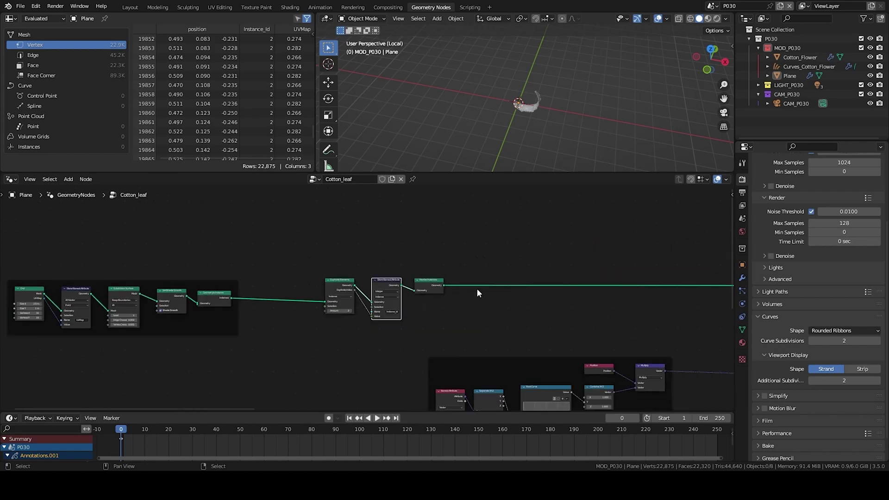
pyautogui.moveTo(458, 285); pyautogui.dragTo(56, 251, button='middle')
pyautogui.moveTo(556, 285); pyautogui.dragTo(126, 242, button='middle')
pyautogui.moveTo(522, 274); pyautogui.dragTo(347, 229, button='middle')
pyautogui.hotkey('shift', 'a')
pyautogui.click(348, 230)
pyautogui.write('vecto')
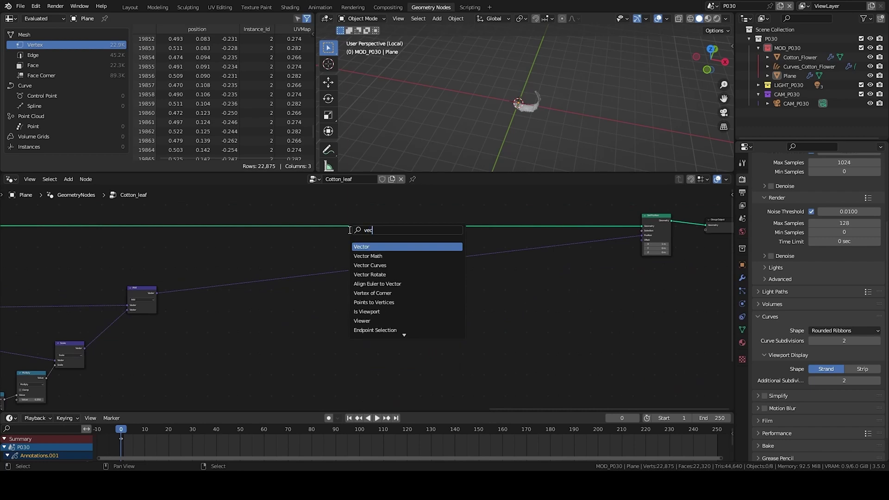
pyautogui.press('Down')
pyautogui.press('Down')
pyautogui.press('Down')
pyautogui.press('Down')
pyautogui.press('Up')
pyautogui.press('Return')
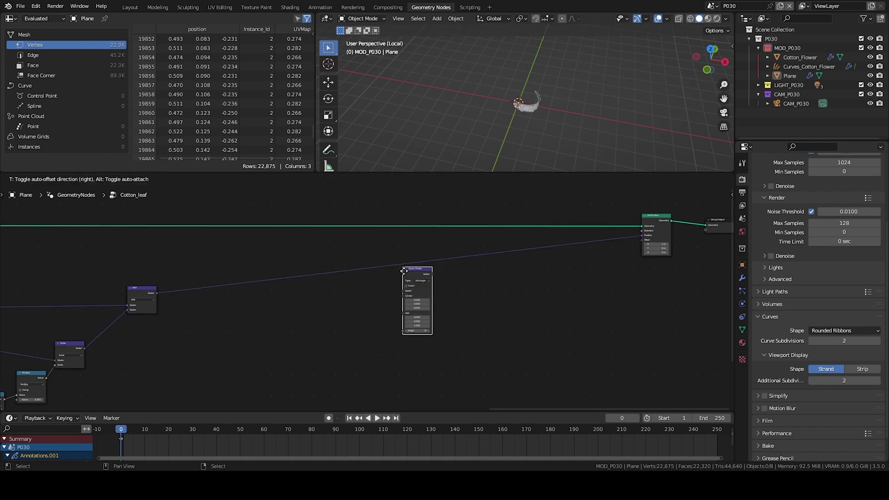
pyautogui.click(448, 246)
pyautogui.moveTo(465, 251); pyautogui.dragTo(536, 276)
# Step: Add a Named Attribute node below the link, reading the integer Instance_id attribute
pyautogui.hotkey('shift', 'a')
pyautogui.click(456, 258)
pyautogui.write('name')
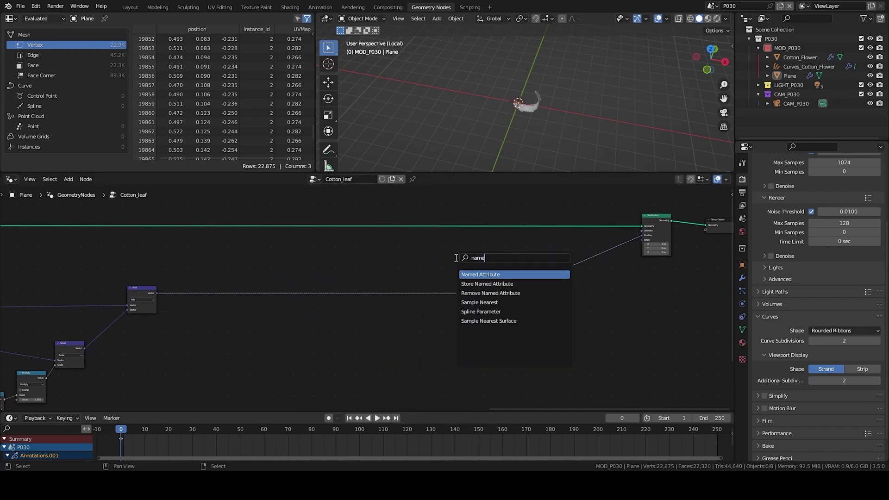
pyautogui.press('Return')
pyautogui.click(312, 327)
pyautogui.scroll(5, 309, 336)
pyautogui.click(313, 365)
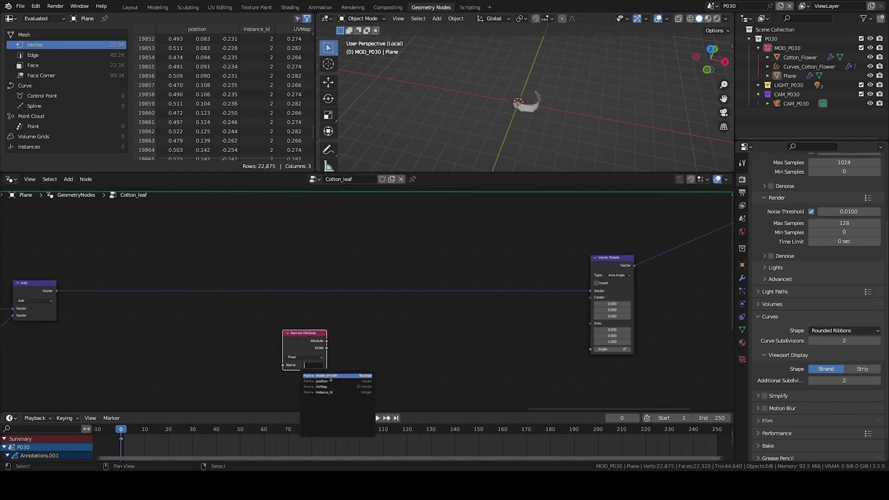
pyautogui.click(324, 389)
pyautogui.moveTo(345, 349); pyautogui.dragTo(350, 329, button='middle')
pyautogui.scroll(4, 365, 301)
# Step: Add a Math Divide node that divides the Instance_id attribute by 3
pyautogui.press('q')
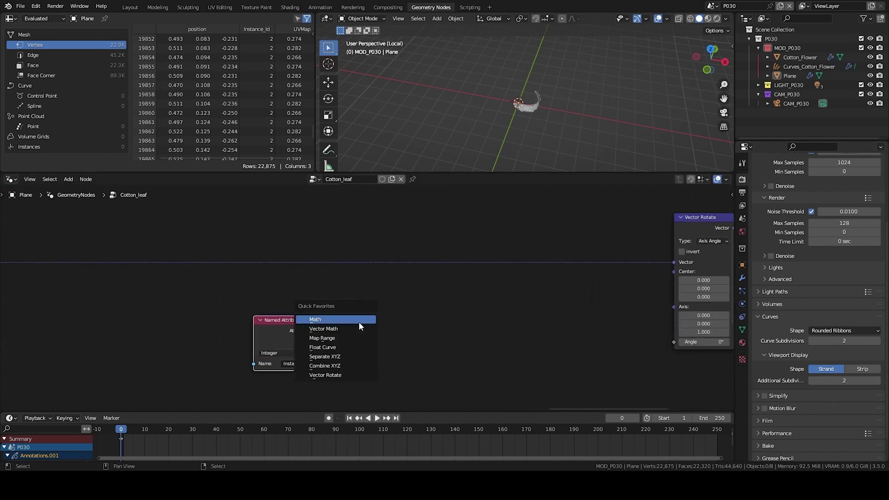
pyautogui.click(360, 321)
pyautogui.click(334, 315)
pyautogui.click(369, 344)
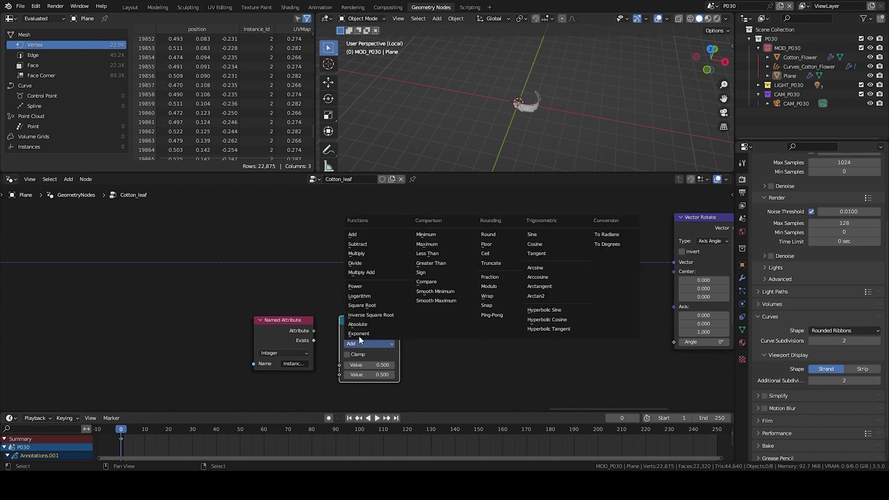
pyautogui.click(361, 263)
pyautogui.moveTo(313, 331); pyautogui.dragTo(340, 365)
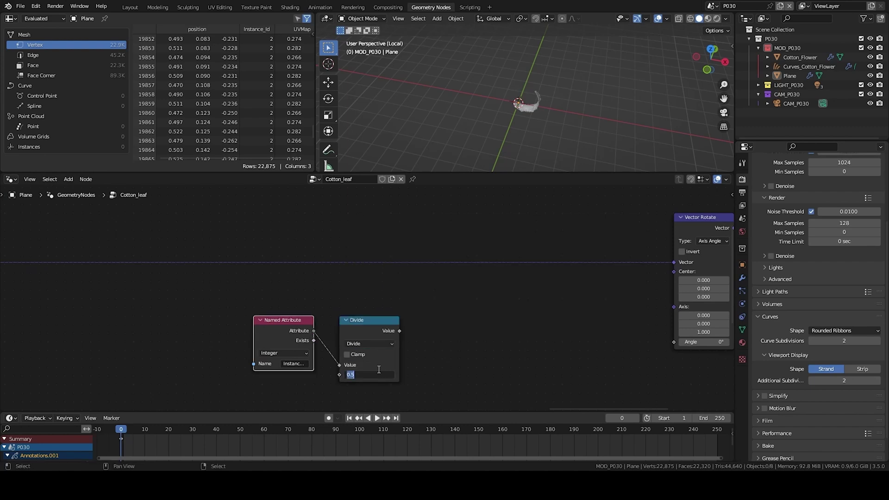
# Step: Duplicate Divide as a Multiply node, feed it the divided value and set its multiplier to 6.283
pyautogui.click(374, 321)
pyautogui.hotkey('shift', 'd')
pyautogui.click(451, 340)
pyautogui.click(447, 344)
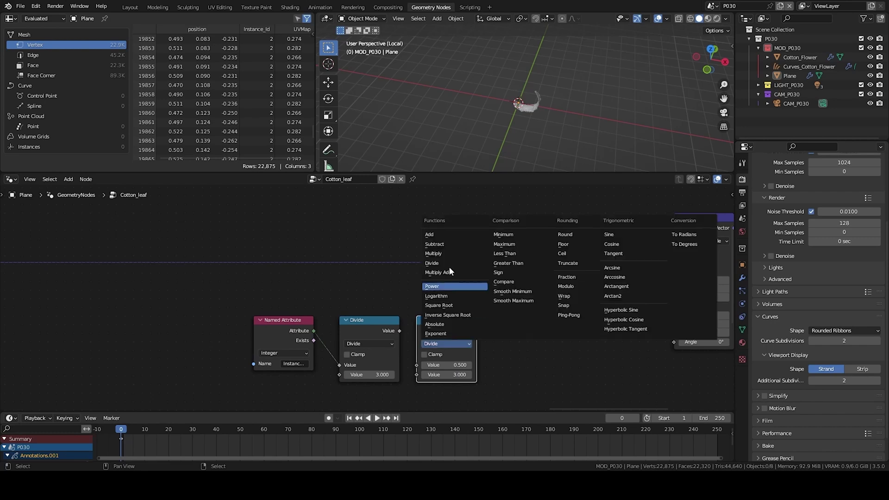
pyautogui.click(433, 248)
pyautogui.moveTo(399, 331); pyautogui.dragTo(417, 365)
pyautogui.click(454, 375)
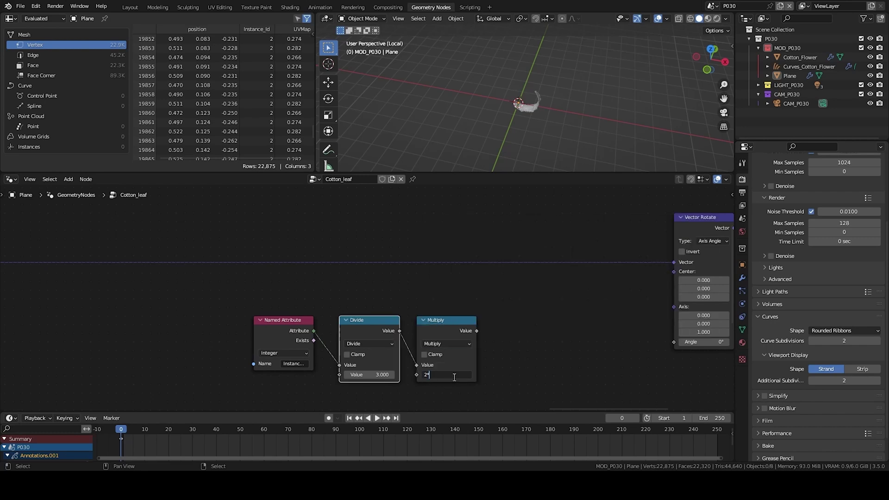
# Step: Duplicate Multiply as an Add node and route the multiplied value through it into the Vector Rotate's Angle
pyautogui.click(532, 344)
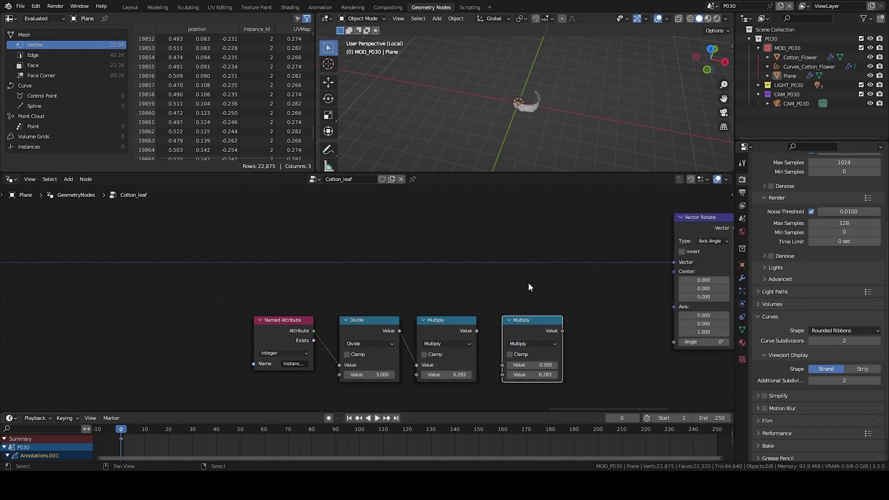
pyautogui.click(530, 344)
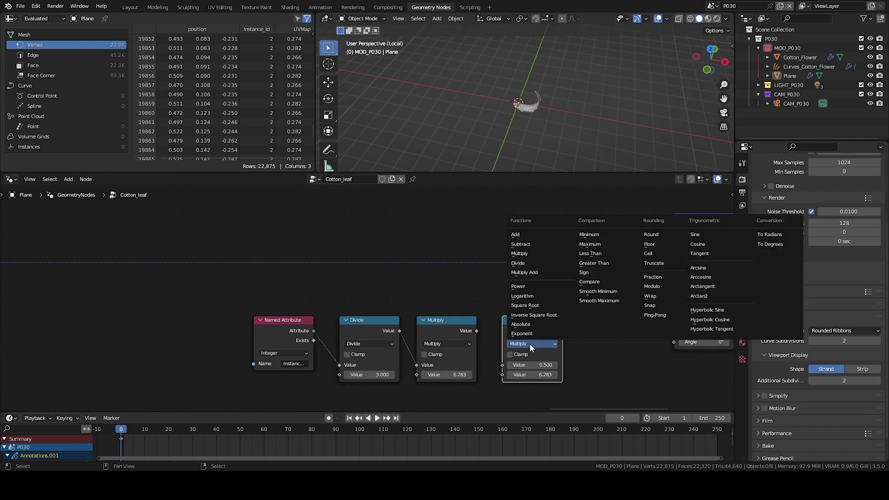
pyautogui.click(528, 237)
pyautogui.moveTo(477, 331); pyautogui.dragTo(502, 365)
pyautogui.moveTo(563, 331); pyautogui.dragTo(611, 320)
pyautogui.moveTo(676, 343); pyautogui.dragTo(675, 342)
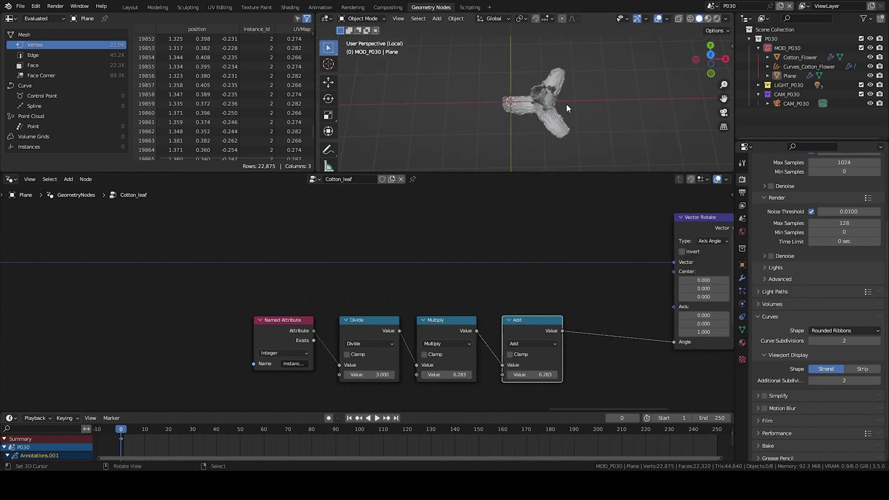
# Step: Set the Vector Rotate node's Center X to -1
pyautogui.moveTo(699, 274); pyautogui.dragTo(502, 261, button='middle')
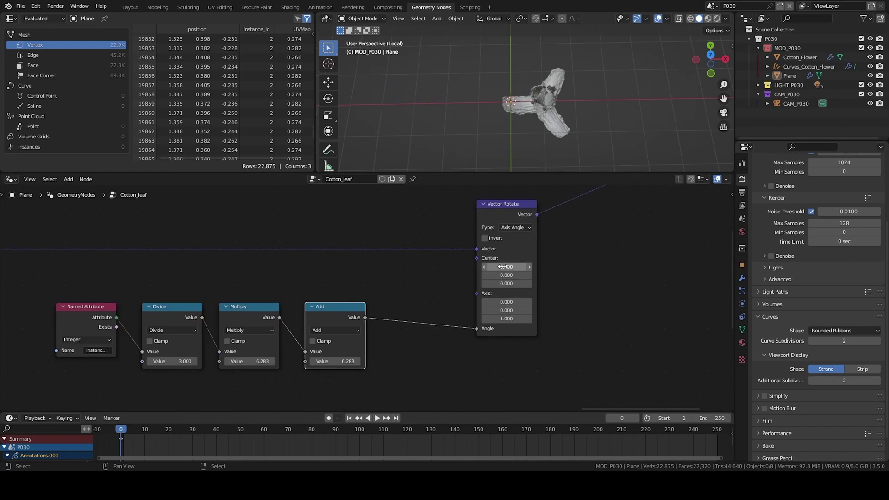
pyautogui.click(502, 267)
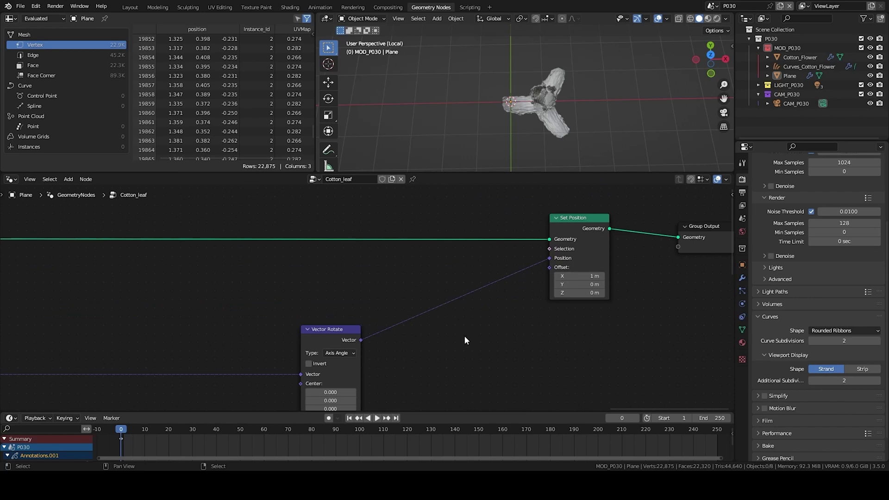
pyautogui.moveTo(504, 312); pyautogui.dragTo(590, 248, button='middle')
pyautogui.write('-1')
pyautogui.press('Return')
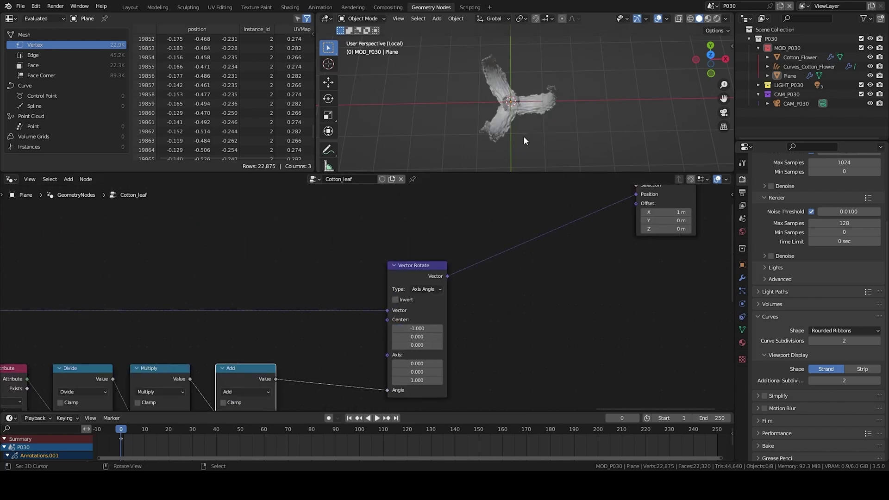
pyautogui.moveTo(522, 142); pyautogui.dragTo(489, 44, button='middle')
pyautogui.moveTo(492, 310); pyautogui.dragTo(468, 294, button='middle')
pyautogui.scroll(-1, 428, 300)
pyautogui.click(347, 251)
pyautogui.hotkey('shift', 'd')
pyautogui.click(489, 297)
pyautogui.press('x')
# Step: Insert a Vector Math Add node after Vector Rotate and set its Z value to -0.4
pyautogui.press('q')
pyautogui.click(412, 254)
pyautogui.click(404, 237)
pyautogui.moveTo(422, 253); pyautogui.dragTo(431, 252)
pyautogui.click(419, 261)
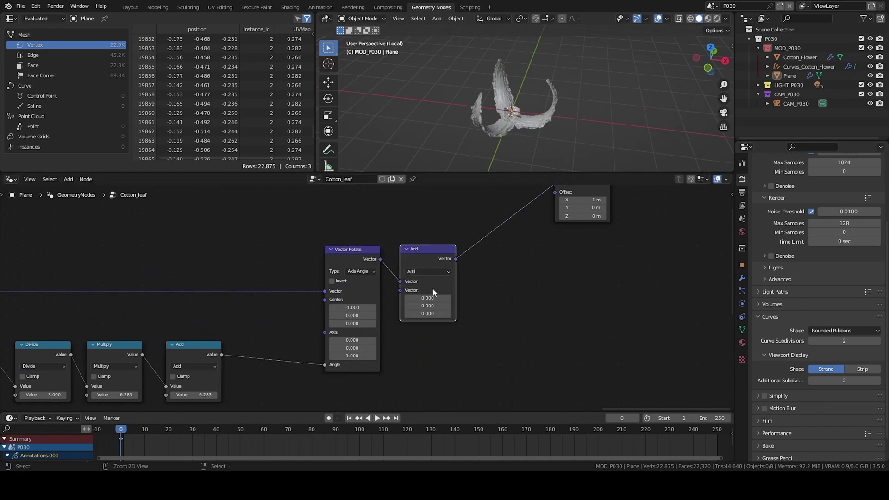
pyautogui.moveTo(429, 314); pyautogui.dragTo(412, 313)
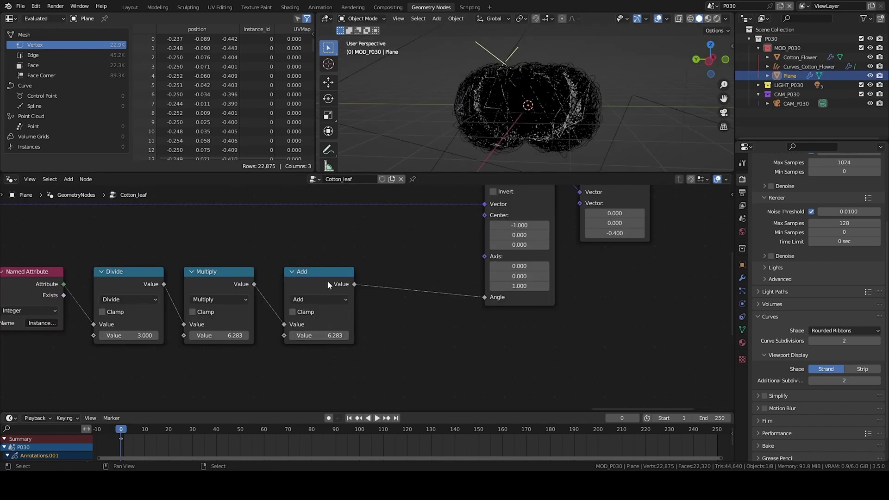
# Step: Set the angle Add node's value to 0.5 and fine-tune it to about 1.13 to turn the leaves around the flower
pyautogui.moveTo(336, 335); pyautogui.dragTo(368, 334)
pyautogui.hotkey('ctrl', 'z')
pyautogui.write('0.5')
pyautogui.press('Return')
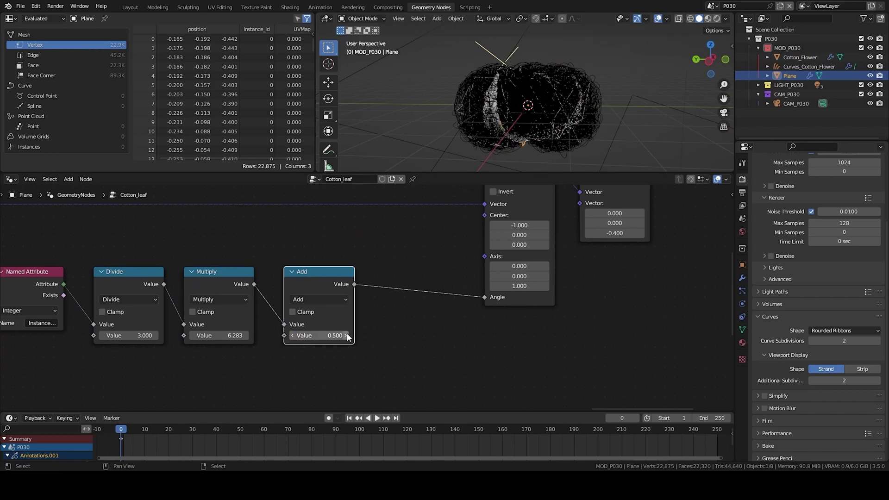
pyautogui.keyDown('shift'); pyautogui.moveTo(332, 333); pyautogui.dragTo(384, 333); pyautogui.keyUp('shift')
pyautogui.moveTo(519, 102); pyautogui.dragTo(551, 170, button='middle')
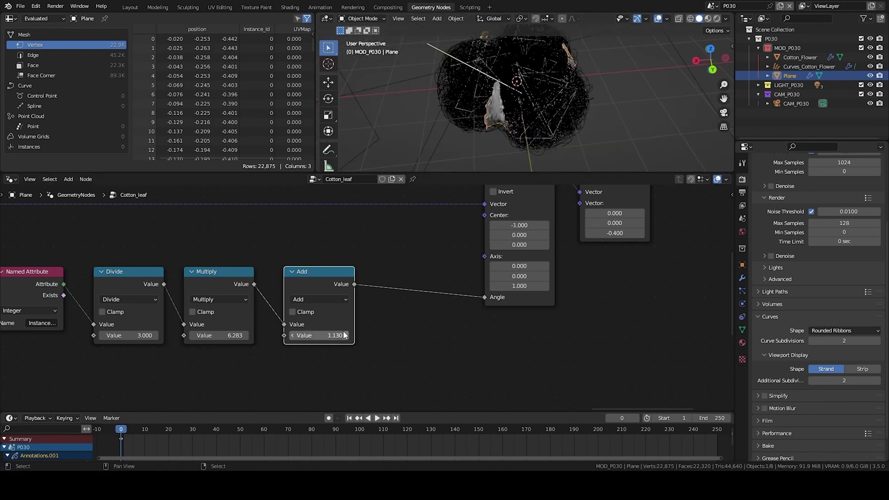
# Step: Inspect the leaves around the cotton flower in the rendered viewport from several angles
pyautogui.scroll(-4, 345, 334)
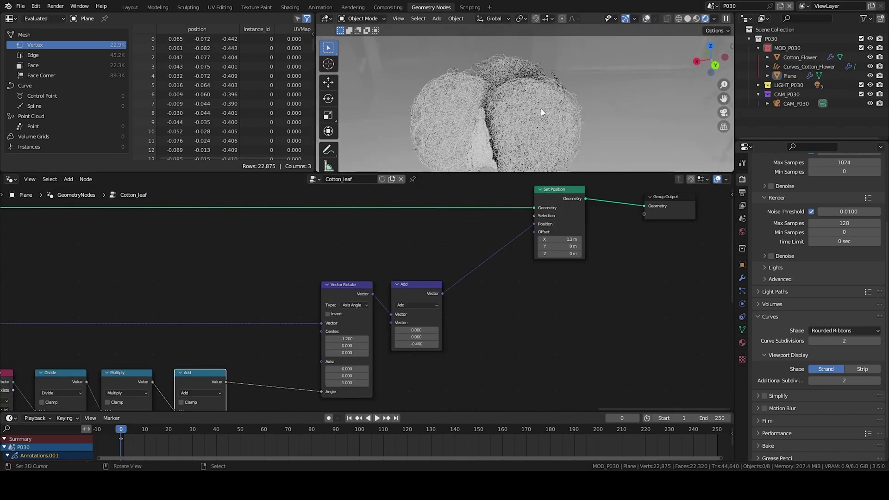
pyautogui.scroll(-3, 541, 109)
pyautogui.moveTo(426, 114); pyautogui.dragTo(551, 116, button='middle')
pyautogui.scroll(3, 579, 121)
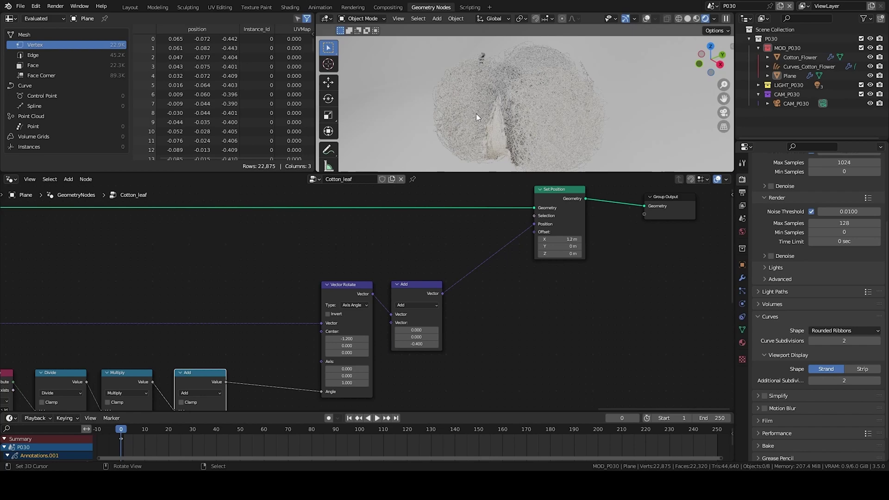
pyautogui.moveTo(566, 104)
pyautogui.mouseDown(button='middle')
pyautogui.moveTo(465, 96)
pyautogui.moveTo(558, 93)
pyautogui.mouseUp(button='middle')
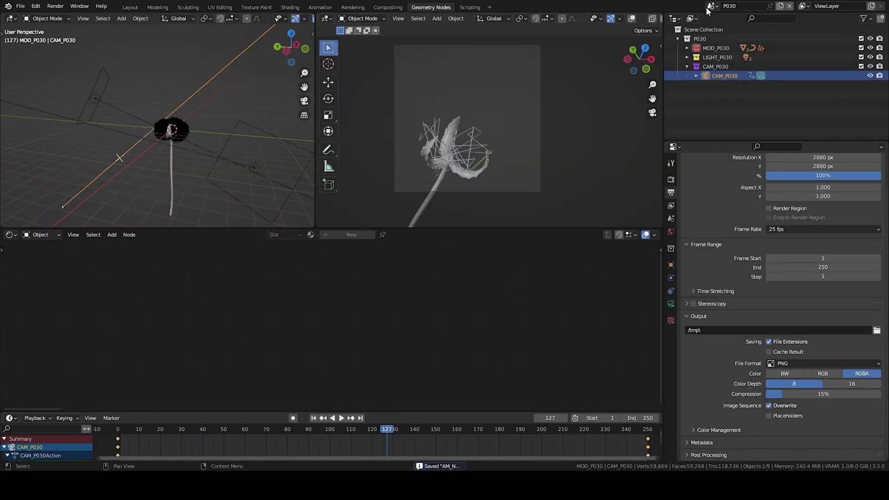
# Step: Copy the Curves object from the P010 scene and paste it into the MOD_P030 collection of the P030 scene
pyautogui.click(476, 96)
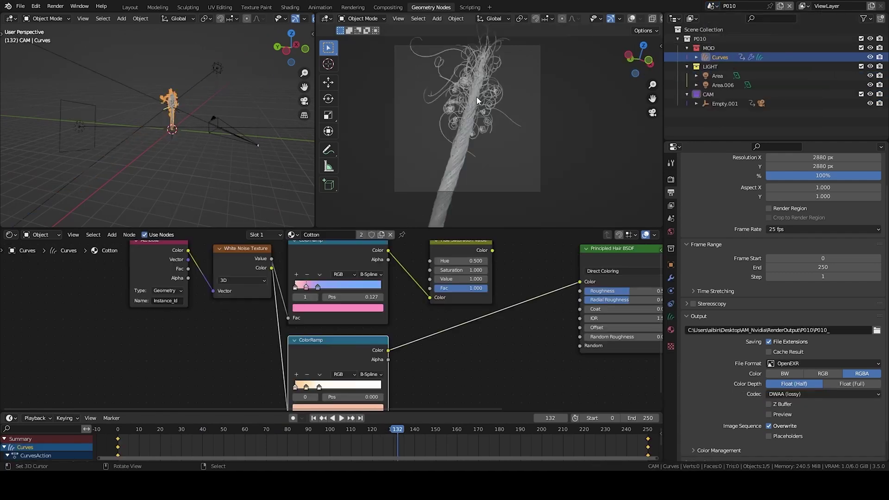
pyautogui.click(714, 7)
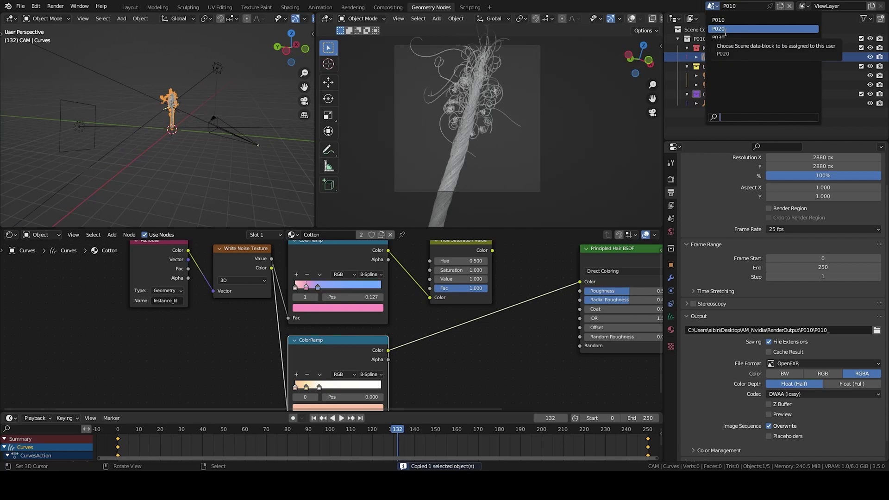
pyautogui.click(722, 38)
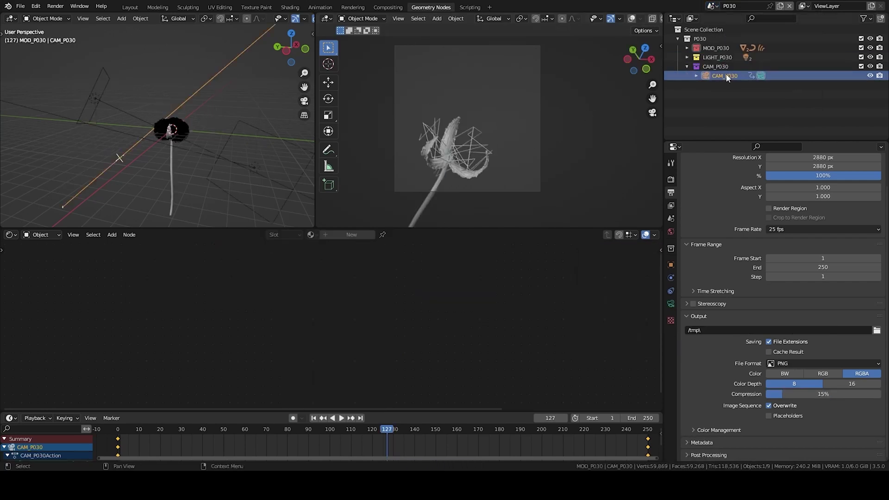
pyautogui.click(725, 48)
pyautogui.click(687, 48)
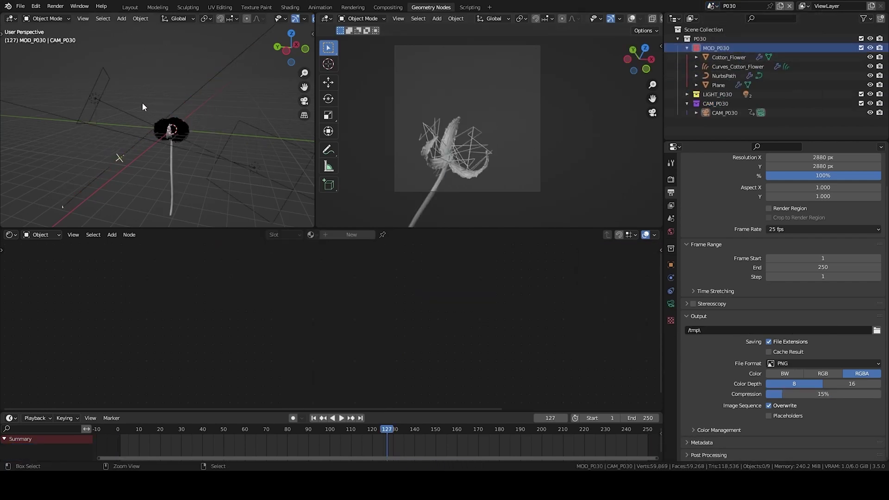
pyautogui.hotkey('ctrl', 'v')
pyautogui.rightClick(175, 98)
pyautogui.scroll(-1, 229, 113)
pyautogui.scroll(5, 228, 113)
pyautogui.rightClick(203, 95)
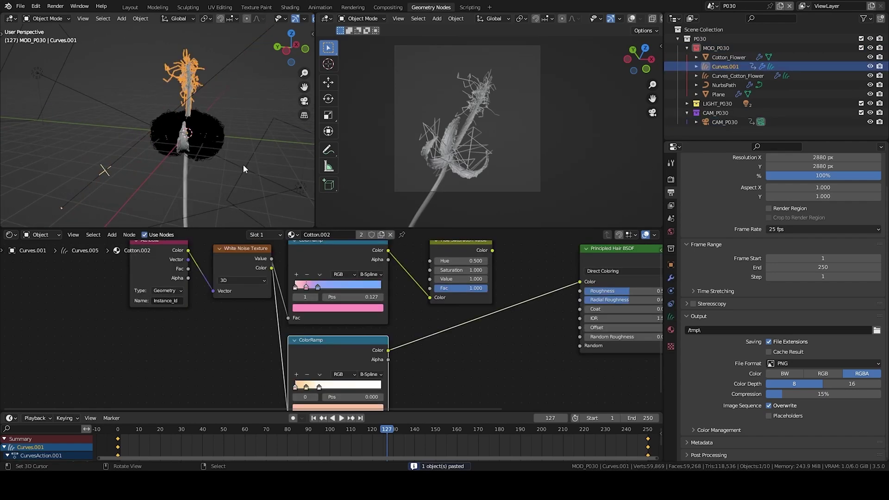
# Step: Play the animation with overlays shown to examine how the pasted curves sit and grow on the cotton flower
pyautogui.moveTo(165, 439); pyautogui.dragTo(119, 438)
pyautogui.press('space')
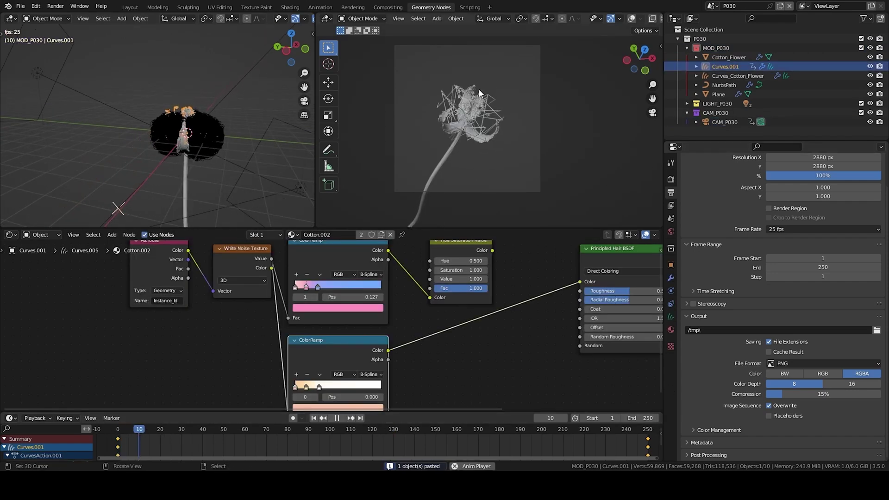
pyautogui.scroll(1, 495, 109)
pyautogui.hotkey('alt', 'shift', 'z')
pyautogui.scroll(1, 479, 106)
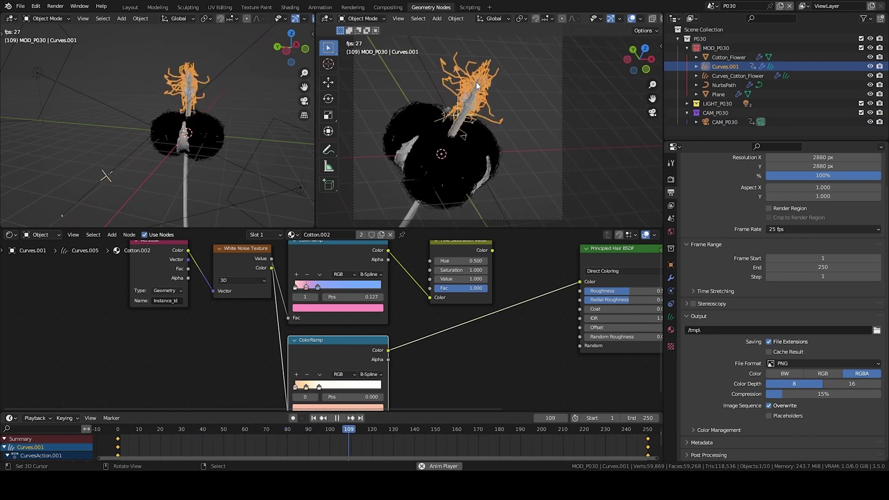
pyautogui.press('space')
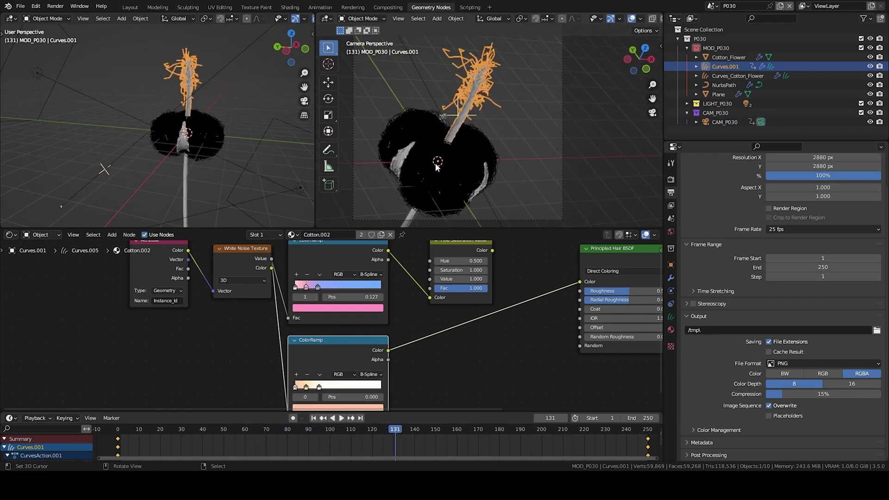
pyautogui.click(435, 163)
pyautogui.scroll(5, 436, 139)
pyautogui.keyDown('shift'); pyautogui.click(446, 151); pyautogui.keyUp('shift')
pyautogui.scroll(-3, 482, 121)
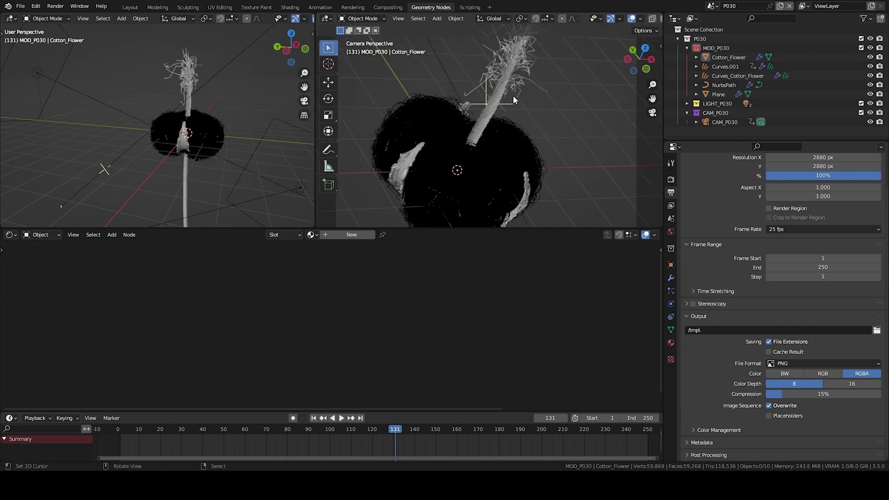
pyautogui.click(520, 85)
pyautogui.scroll(-1, 506, 143)
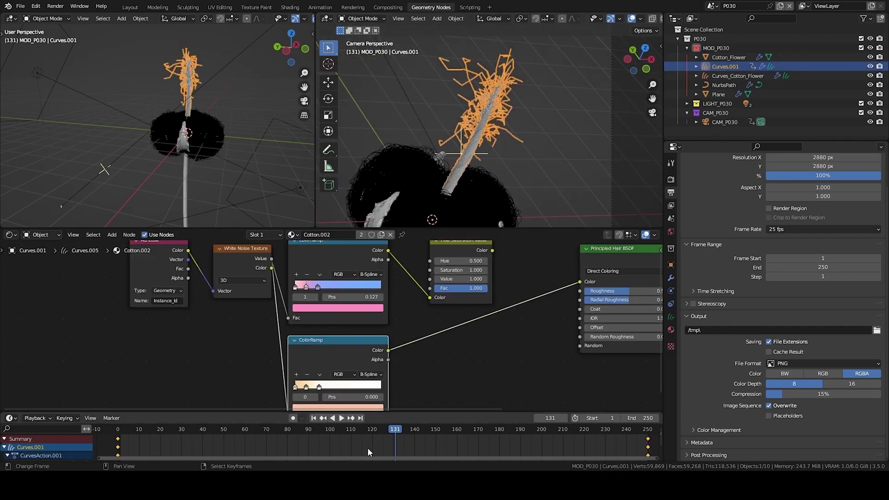
pyautogui.press('space')
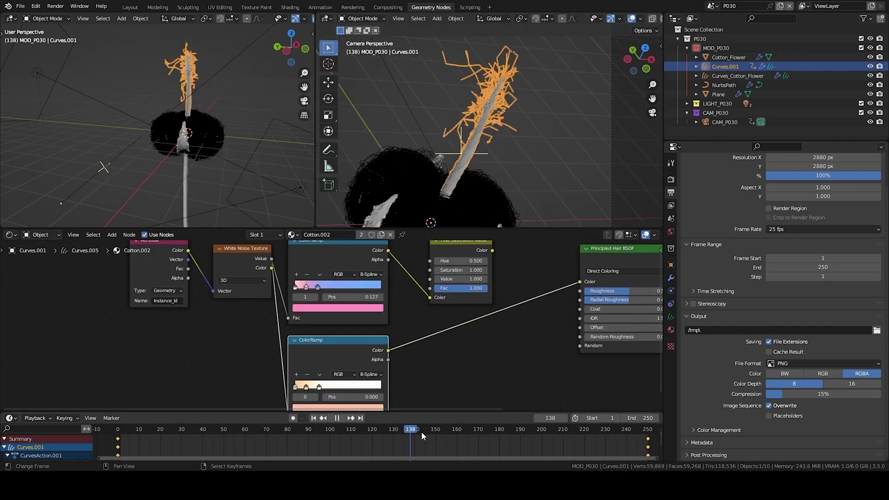
pyautogui.press('space')
# Step: Scale the pasted curves object down to 0.7
pyautogui.press('s')
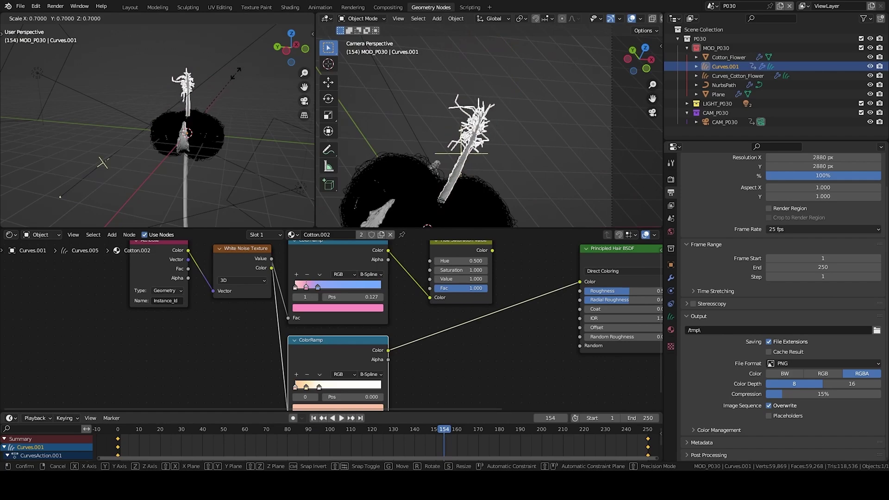
pyautogui.click(227, 86)
pyautogui.moveTo(228, 86); pyautogui.dragTo(207, 125, button='middle')
# Step: Try to move the pasted curves horizontally with the Z axis locked
pyautogui.press('g')
pyautogui.hotkey('shift', 'z')
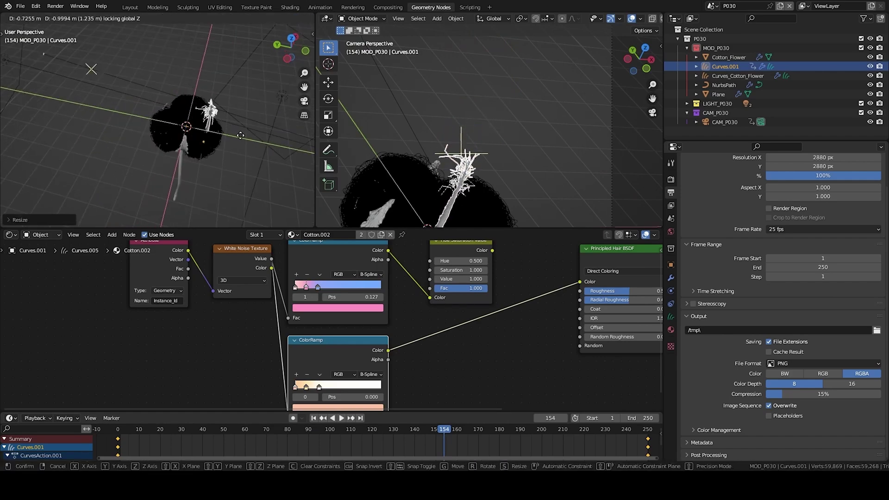
pyautogui.press('Return')
pyautogui.hotkey('ctrl', 'z')
# Step: Move the scaled curves along the Z axis to fit them over the centre of the cotton flower
pyautogui.scroll(1, 194, 115)
pyautogui.moveTo(193, 118); pyautogui.dragTo(182, 94, button='middle')
pyautogui.scroll(3, 227, 83)
pyautogui.moveTo(233, 82); pyautogui.dragTo(212, 93, button='middle')
pyautogui.press('KP_7')
pyautogui.press('g')
pyautogui.press('z')
pyautogui.click(196, 77)
# Step: Readjust the curves' height along Z on frame 0 and play the animation to check their placement in the flower
pyautogui.moveTo(445, 429); pyautogui.dragTo(281, 427)
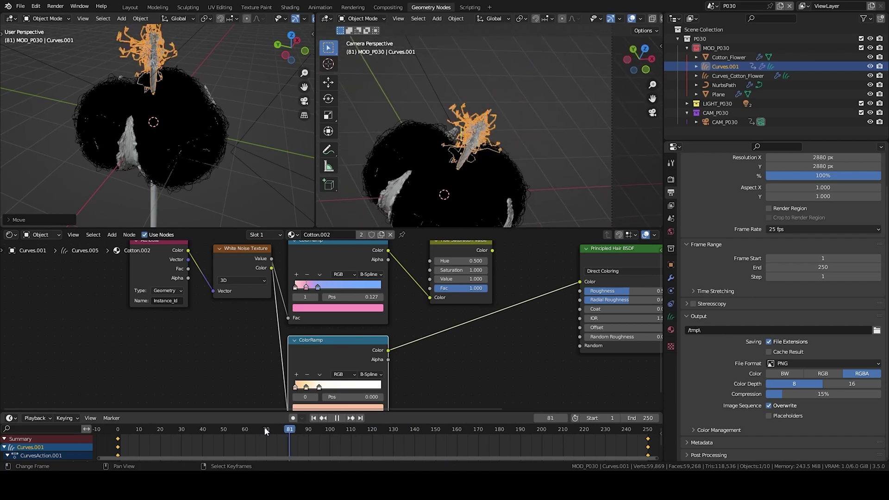
pyautogui.press('Escape')
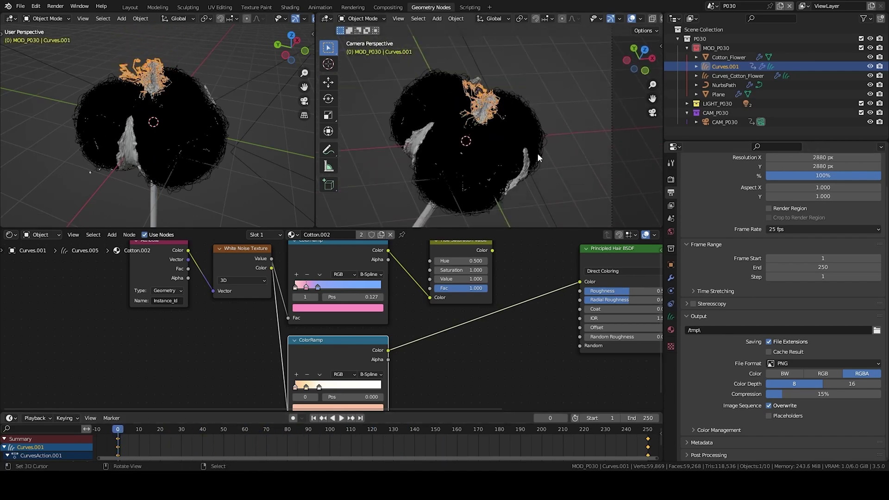
pyautogui.press('g')
pyautogui.press('z')
pyautogui.click(515, 105)
pyautogui.press('space')
pyautogui.moveTo(487, 120); pyautogui.dragTo(485, 152, button='middle')
pyautogui.scroll(1, 485, 155)
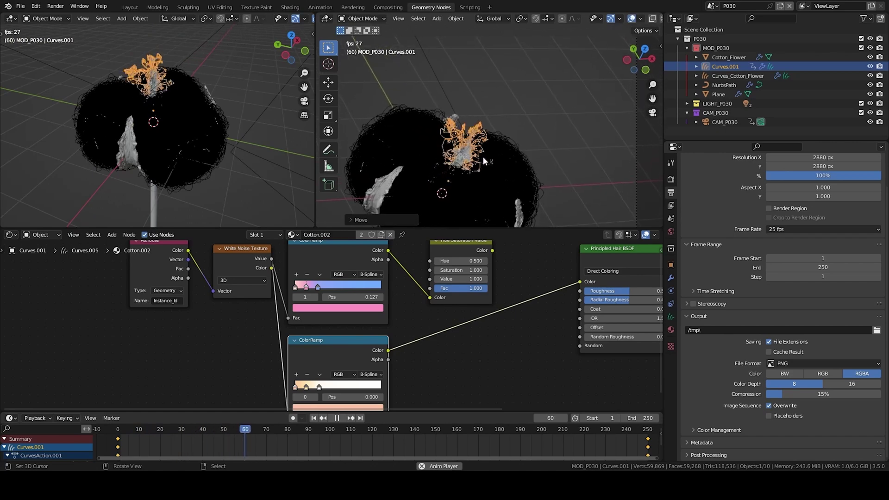
pyautogui.scroll(3, 484, 155)
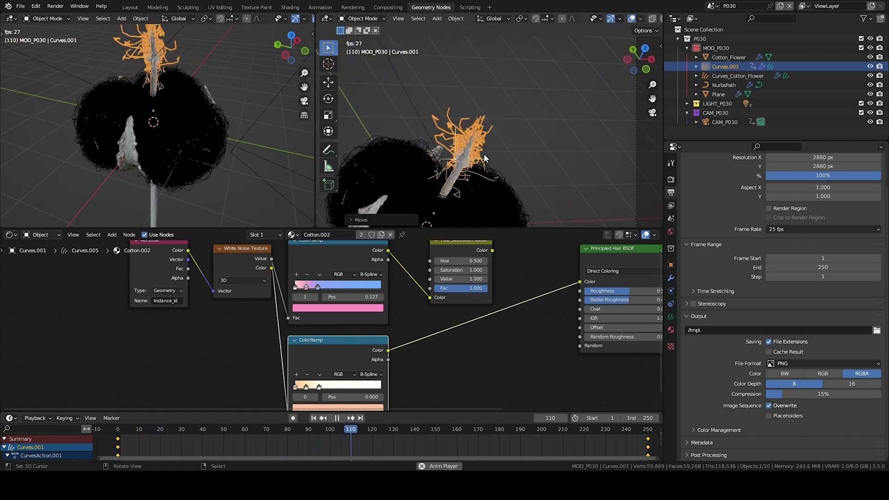
pyautogui.press('space')
pyautogui.scroll(-4, 523, 103)
# Step: Select the Cotton_Flower object and show its modifier settings and its geometry node tree
pyautogui.click(536, 125)
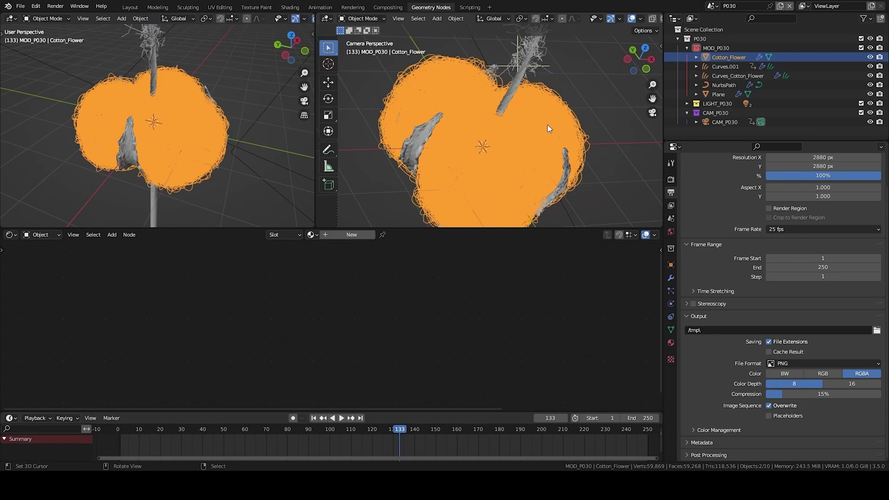
pyautogui.click(673, 276)
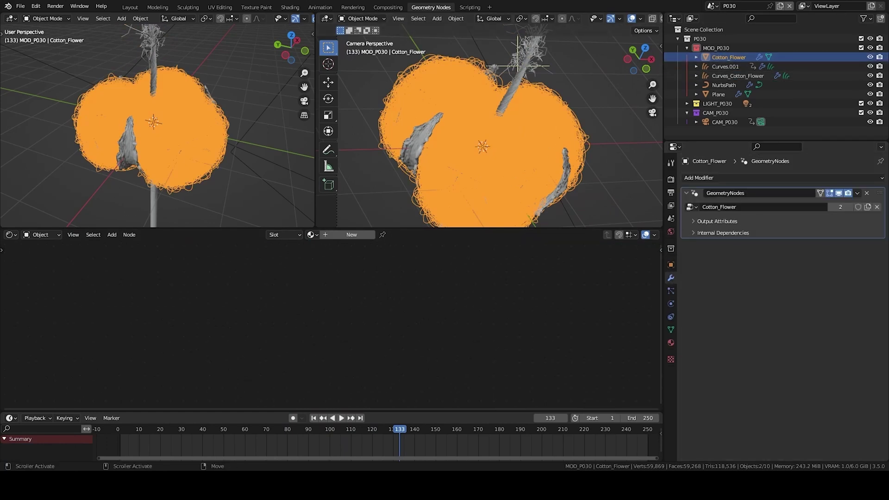
pyautogui.click(10, 235)
pyautogui.click(42, 314)
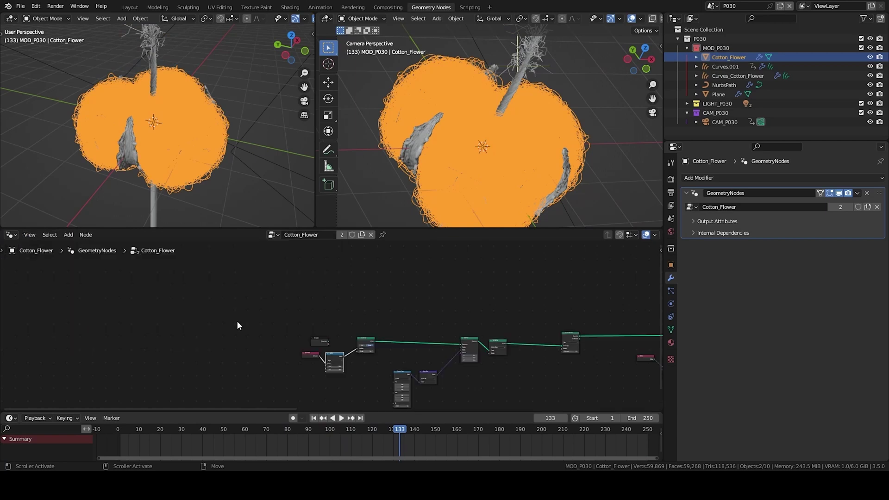
# Step: Move the Set Curve Radius and Group Output nodes well away from the last Set Position node to make room
pyautogui.scroll(5, 401, 321)
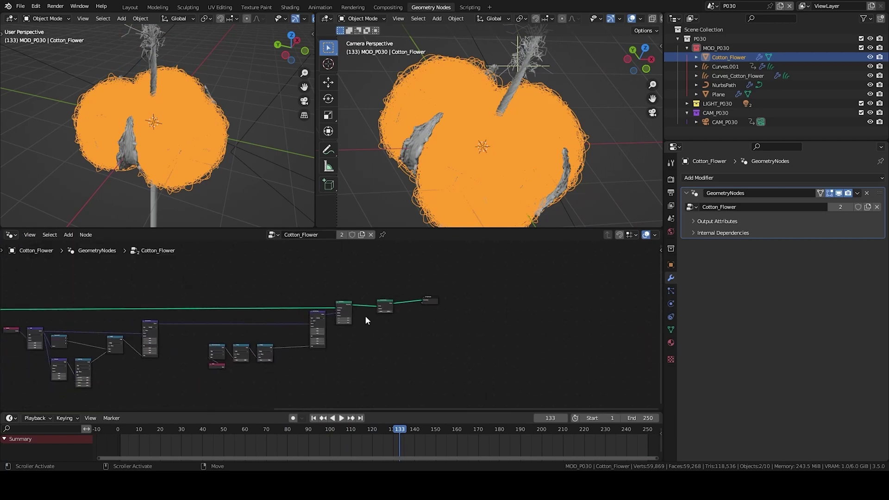
pyautogui.moveTo(398, 318); pyautogui.dragTo(311, 333, button='middle')
pyautogui.moveTo(320, 284); pyautogui.dragTo(490, 356)
pyautogui.press('g')
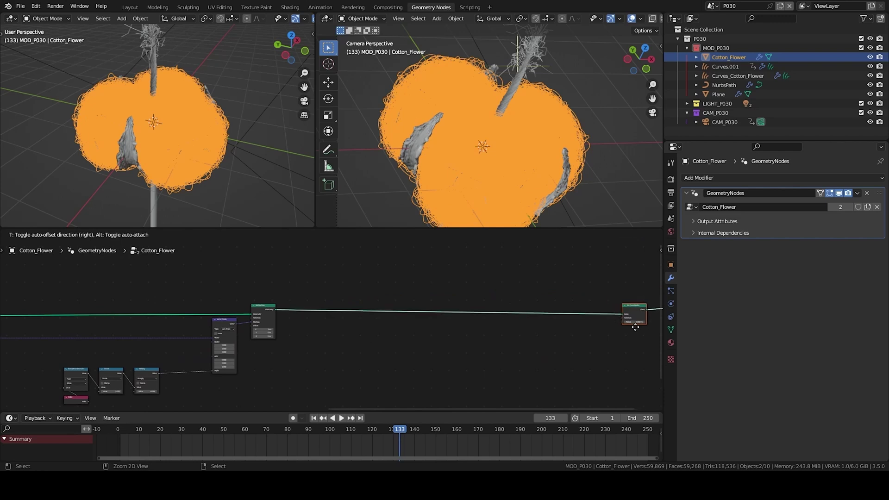
pyautogui.click(646, 327)
pyautogui.moveTo(494, 335); pyautogui.dragTo(380, 324, button='middle')
pyautogui.scroll(3, 380, 324)
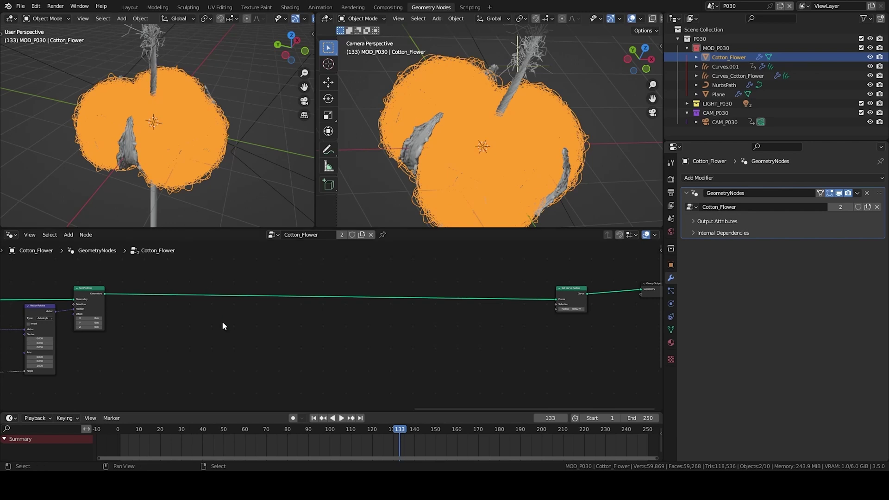
# Step: Add a Position node in the free space after the last Set Position node
pyautogui.moveTo(222, 326); pyautogui.dragTo(332, 316, button='middle')
pyautogui.moveTo(486, 307); pyautogui.dragTo(440, 315, button='middle')
pyautogui.moveTo(235, 319); pyautogui.dragTo(250, 317, button='middle')
pyautogui.hotkey('shift', 'a')
pyautogui.press('s')
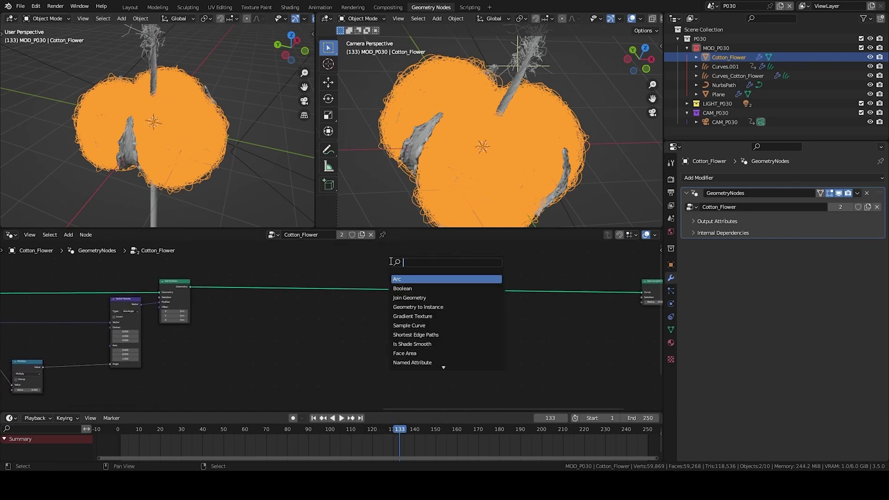
pyautogui.write('pos')
pyautogui.press('Return')
pyautogui.click(298, 329)
# Step: Add a Vector Math node set to Distance, feed Position into its first Vector and preview its value with a Viewer
pyautogui.press('q')
pyautogui.click(298, 330)
pyautogui.click(349, 327)
pyautogui.scroll(2, 358, 332)
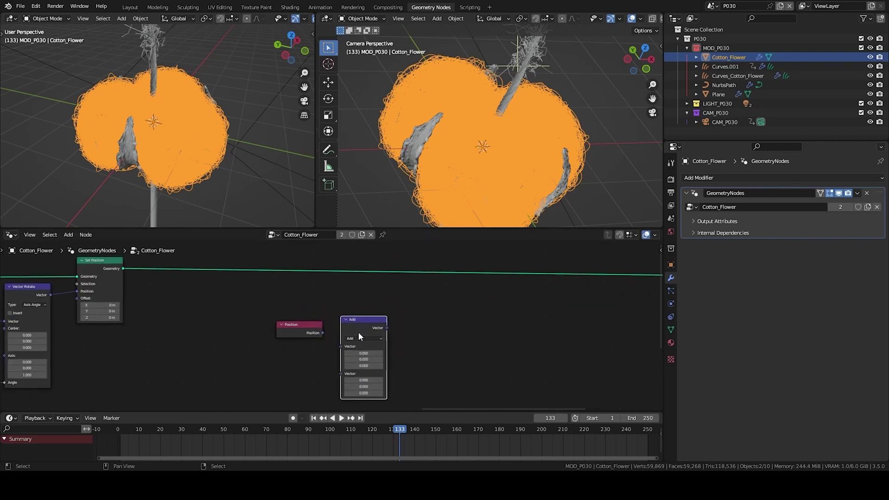
pyautogui.click(363, 338)
pyautogui.click(356, 432)
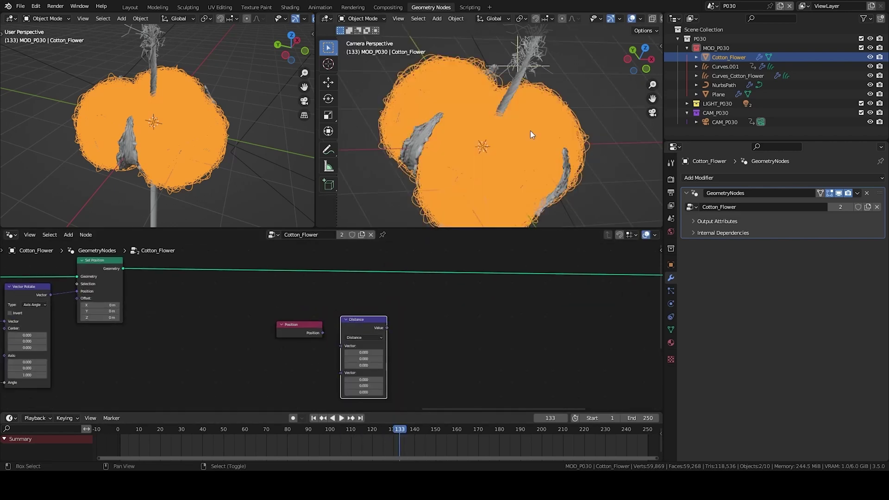
pyautogui.keyDown('ctrl'); pyautogui.keyDown('shift'); pyautogui.click(368, 364); pyautogui.keyUp('shift'); pyautogui.keyUp('ctrl')
pyautogui.moveTo(322, 332); pyautogui.dragTo(340, 345)
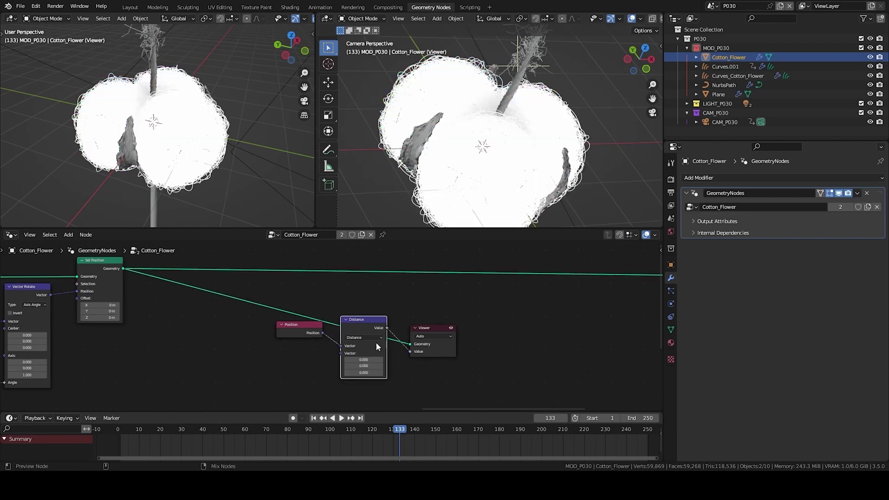
# Step: Reposition the Viewer, Position and Distance nodes to leave space between Distance and the Viewer
pyautogui.moveTo(441, 350); pyautogui.dragTo(490, 329)
pyautogui.moveTo(514, 176); pyautogui.dragTo(471, 106, button='middle')
pyautogui.moveTo(436, 320); pyautogui.dragTo(434, 309, button='middle')
pyautogui.moveTo(414, 299); pyautogui.dragTo(287, 335)
pyautogui.press('g')
pyautogui.click(323, 374)
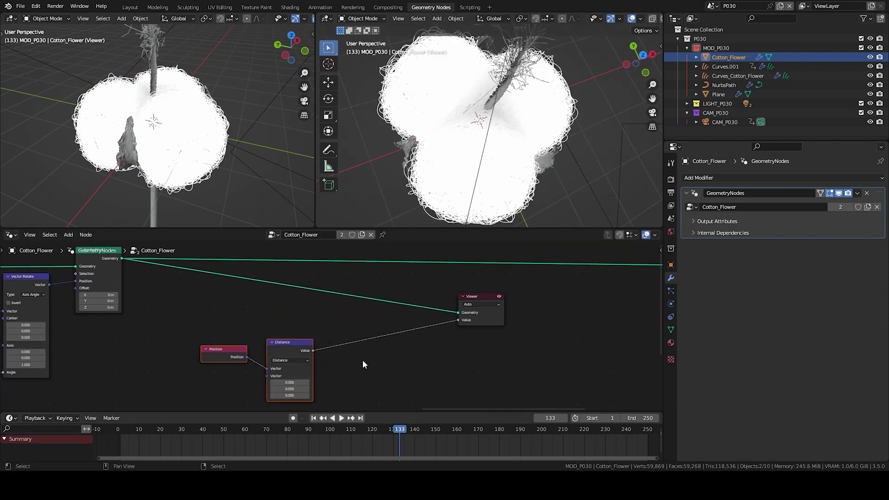
# Step: Insert a Map Range node after Distance and set its To Min to 1 and To Max to 0
pyautogui.click(337, 366)
pyautogui.click(343, 339)
pyautogui.moveTo(370, 362); pyautogui.dragTo(385, 292, button='middle')
pyautogui.moveTo(376, 282); pyautogui.dragTo(356, 281)
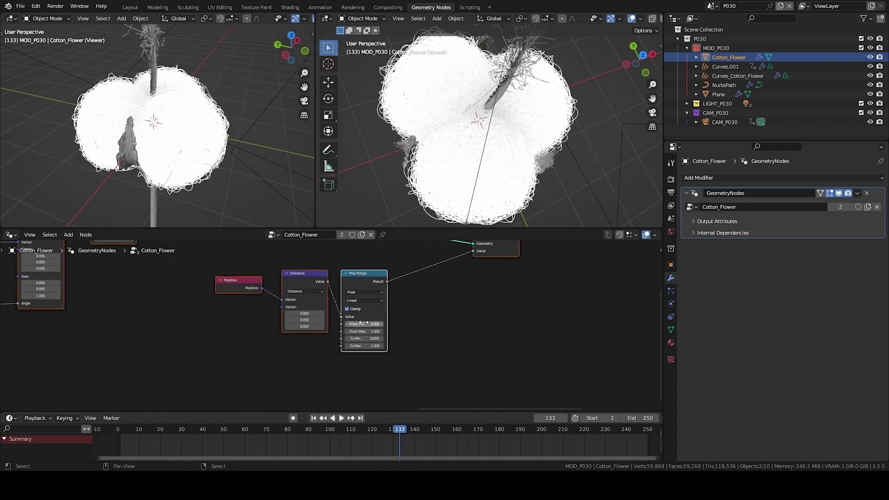
pyautogui.write('1')
pyautogui.press('Tab')
pyautogui.write('0')
pyautogui.press('Return')
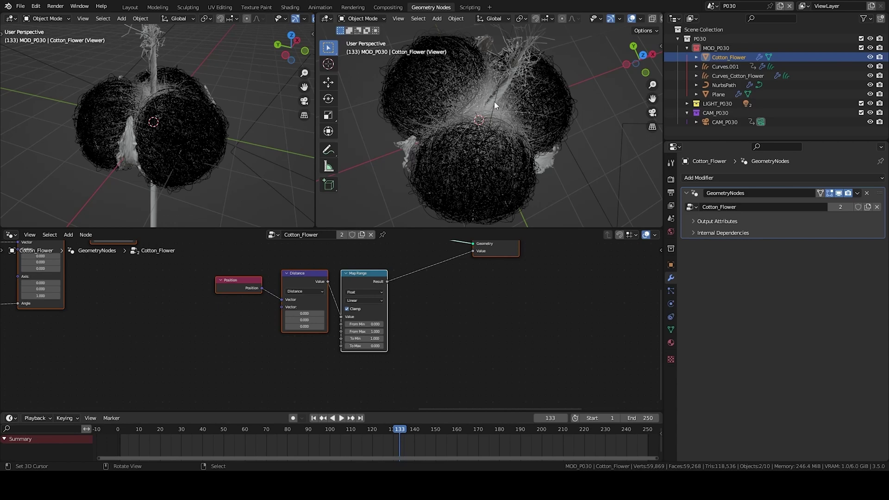
# Step: Move the Viewer node farther downstream from the Map Range node to leave room for more nodes
pyautogui.moveTo(491, 115); pyautogui.dragTo(449, 186, button='middle')
pyautogui.moveTo(422, 348); pyautogui.dragTo(347, 375, button='middle')
pyautogui.scroll(-1, 357, 361)
pyautogui.moveTo(417, 285); pyautogui.dragTo(342, 298, button='middle')
pyautogui.click(344, 300)
pyautogui.moveTo(343, 300); pyautogui.dragTo(568, 281)
pyautogui.moveTo(354, 315); pyautogui.dragTo(465, 301, button='middle')
pyautogui.scroll(-1, 465, 301)
pyautogui.keyDown('ctrl'); pyautogui.moveTo(241, 309); pyautogui.dragTo(416, 328); pyautogui.keyUp('ctrl')
pyautogui.click(273, 295)
pyautogui.moveTo(415, 328); pyautogui.dragTo(451, 338, button='middle')
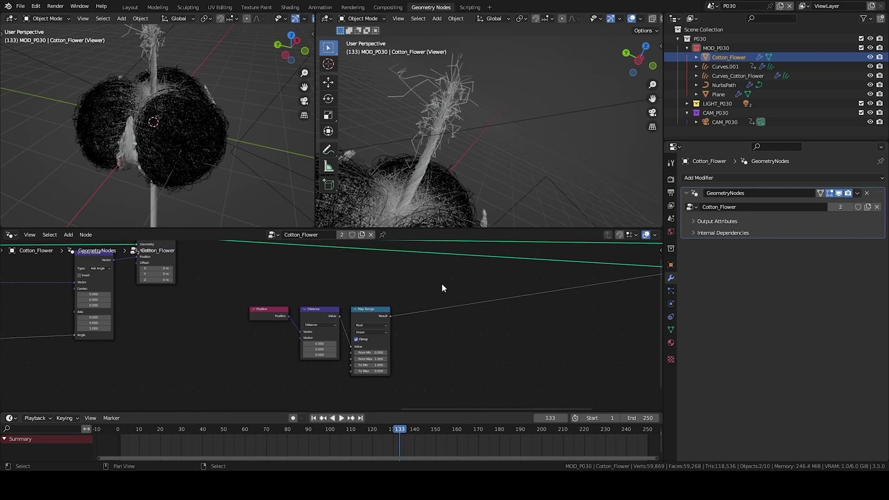
pyautogui.moveTo(313, 326); pyautogui.dragTo(318, 316, button='middle')
# Step: Duplicate the Position node below Map Range and connect the copy to a new Vector Math Add node
pyautogui.click(265, 286)
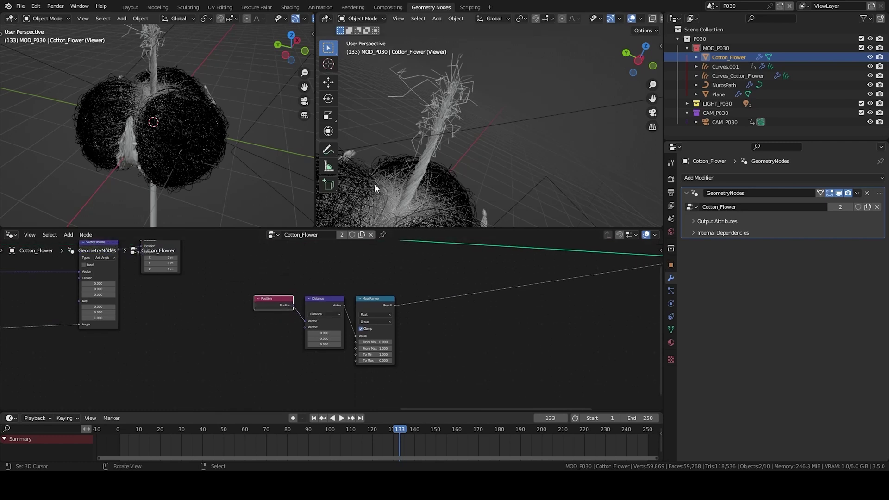
pyautogui.moveTo(255, 301); pyautogui.dragTo(228, 296, button='middle')
pyautogui.hotkey('shift', 'd')
pyautogui.click(410, 393)
pyautogui.moveTo(431, 331); pyautogui.dragTo(389, 282, button='middle')
pyautogui.press('q')
pyautogui.click(411, 298)
pyautogui.click(399, 331)
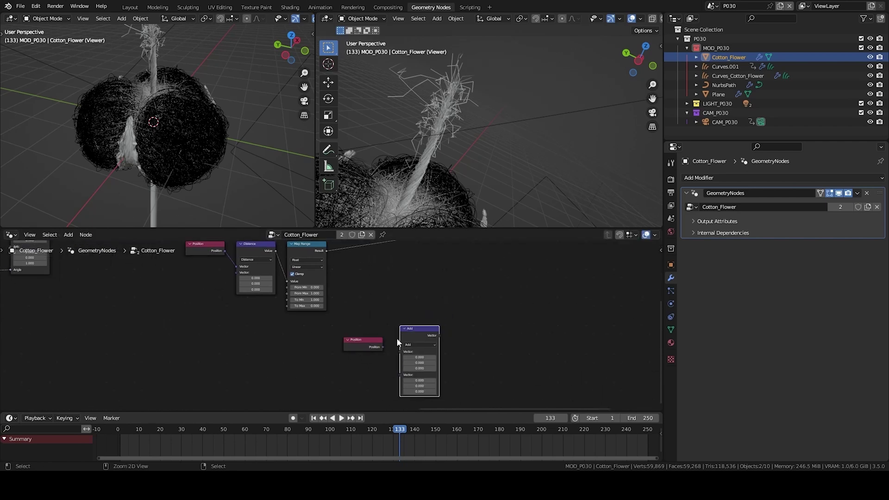
pyautogui.moveTo(405, 352); pyautogui.dragTo(402, 353)
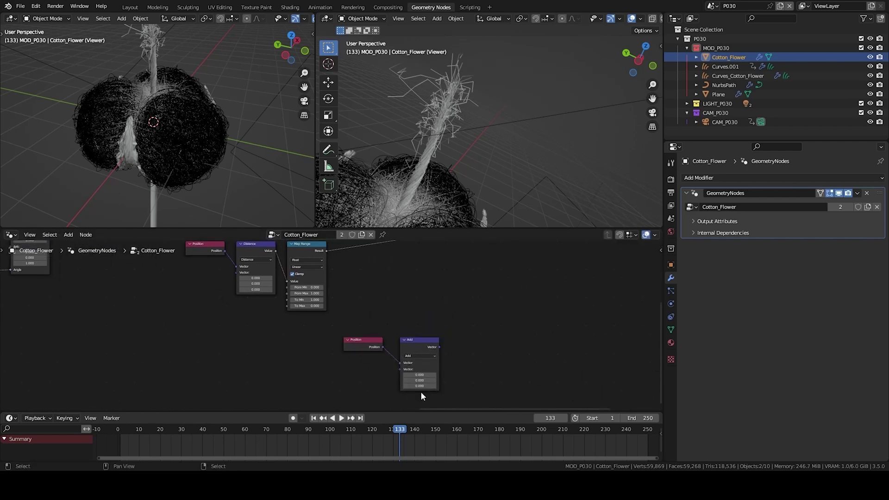
# Step: Insert another Set Position node on the geometry link before Set Curve Radius and delete the Viewer node
pyautogui.moveTo(436, 351); pyautogui.dragTo(334, 394, button='middle')
pyautogui.scroll(-1, 383, 260)
pyautogui.hotkey('shift', 'a')
pyautogui.click(384, 259)
pyautogui.write('set po')
pyautogui.press('Return')
pyautogui.click(426, 276)
pyautogui.moveTo(474, 297); pyautogui.dragTo(511, 359)
pyautogui.press('x')
pyautogui.moveTo(508, 362); pyautogui.dragTo(507, 310, button='middle')
pyautogui.scroll(-4, 506, 310)
pyautogui.moveTo(344, 378)
pyautogui.mouseDown()
pyautogui.moveTo(408, 270)
pyautogui.moveTo(391, 321)
pyautogui.moveTo(346, 379)
pyautogui.mouseUp()
pyautogui.hotkey('ctrl', 'z')
pyautogui.hotkey('ctrl', 'z')
# Step: Connect the Vector Add node's output to the new Set Position node's position and set the added Z value to 1
pyautogui.scroll(1, 391, 364)
pyautogui.moveTo(392, 364); pyautogui.dragTo(387, 335, button='middle')
pyautogui.scroll(2, 388, 341)
pyautogui.moveTo(375, 375); pyautogui.dragTo(407, 374)
pyautogui.click(386, 372)
pyautogui.write('1')
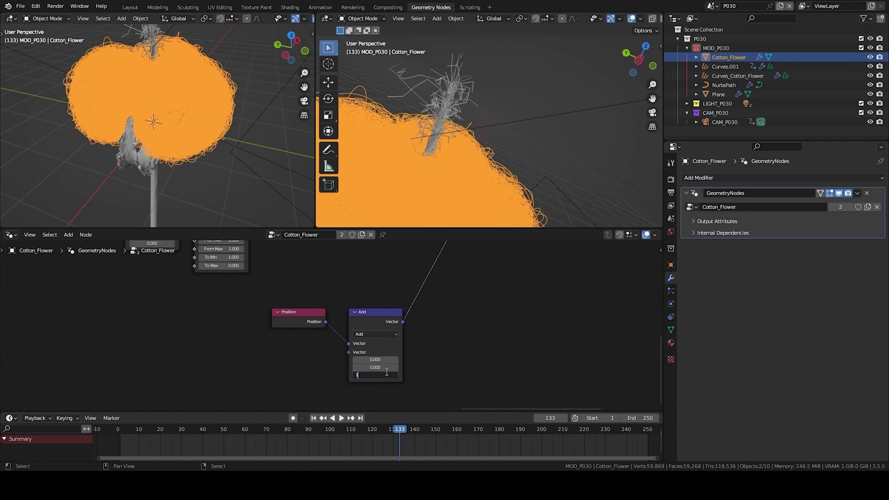
pyautogui.press('Return')
# Step: Add a Mix node, switch it to Vector, and insert it on the link between Add and Set Position
pyautogui.scroll(-3, 403, 333)
pyautogui.moveTo(420, 246); pyautogui.dragTo(431, 280, button='middle')
pyautogui.hotkey('shift', 'a')
pyautogui.press('s')
pyautogui.write('mi')
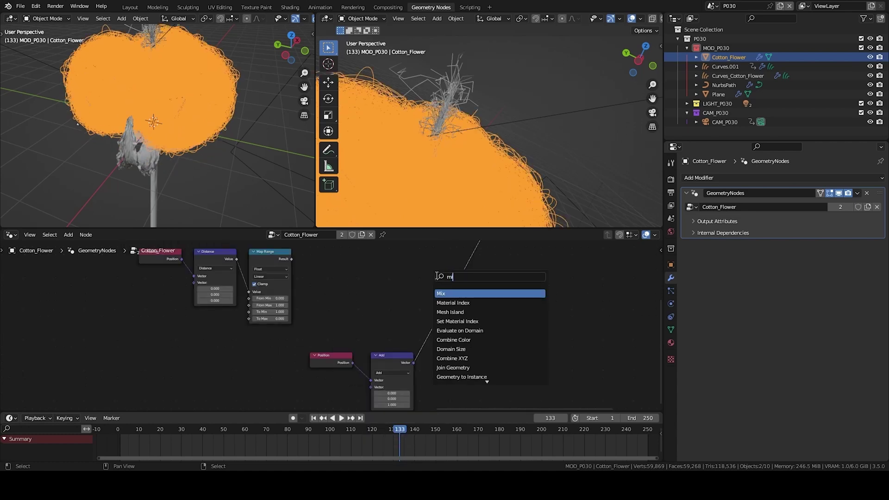
pyautogui.press('Return')
pyautogui.click(512, 334)
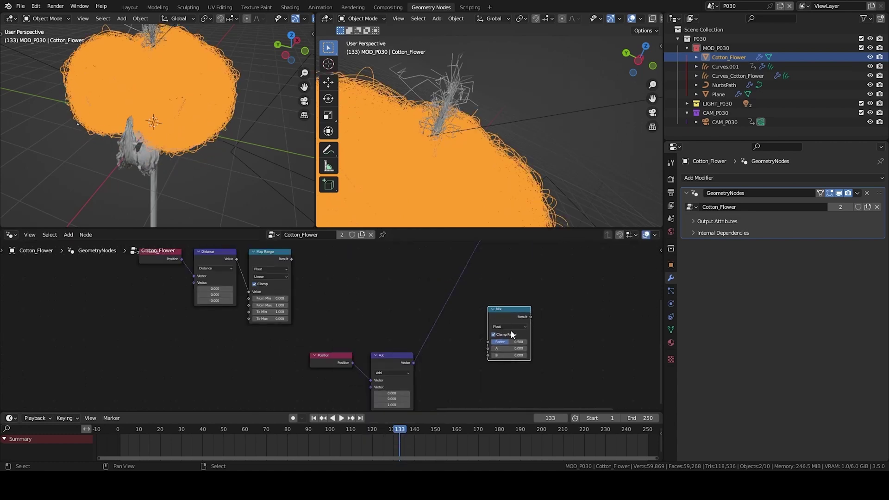
pyautogui.click(509, 343)
pyautogui.moveTo(511, 310); pyautogui.dragTo(520, 346, button='middle')
pyautogui.moveTo(518, 348); pyautogui.dragTo(486, 275)
# Step: Connect the Position node to the Mix node's A input, keep Add on B, and place Add beside Position
pyautogui.keyDown('ctrl'); pyautogui.moveTo(354, 384); pyautogui.dragTo(456, 320); pyautogui.keyUp('ctrl')
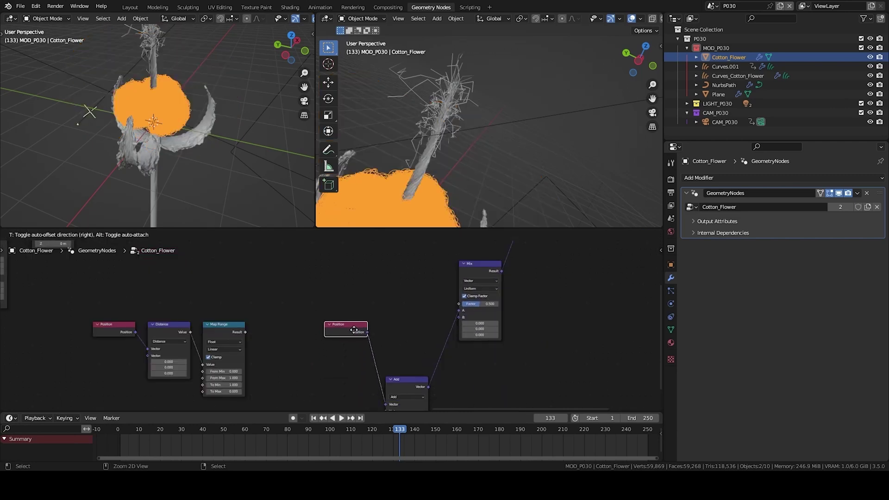
pyautogui.rightClick(449, 312)
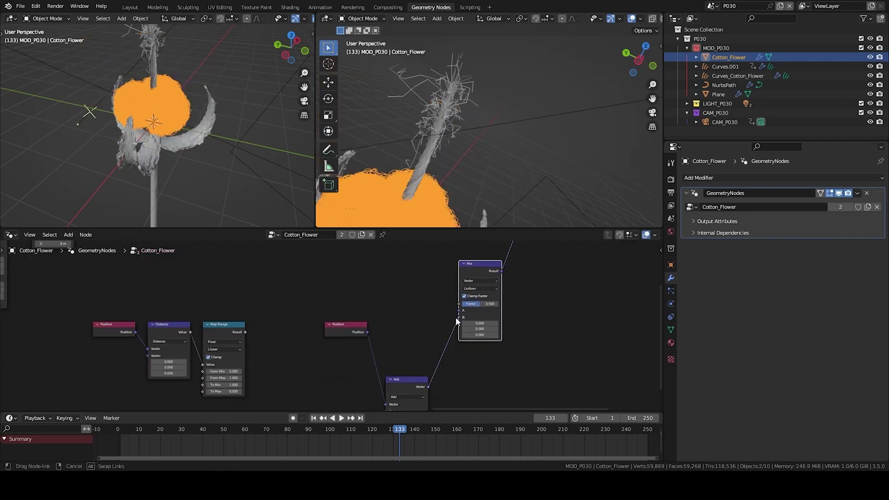
pyautogui.moveTo(354, 335); pyautogui.dragTo(354, 334)
pyautogui.keyDown('shift'); pyautogui.scroll(1, 389, 347); pyautogui.keyUp('shift')
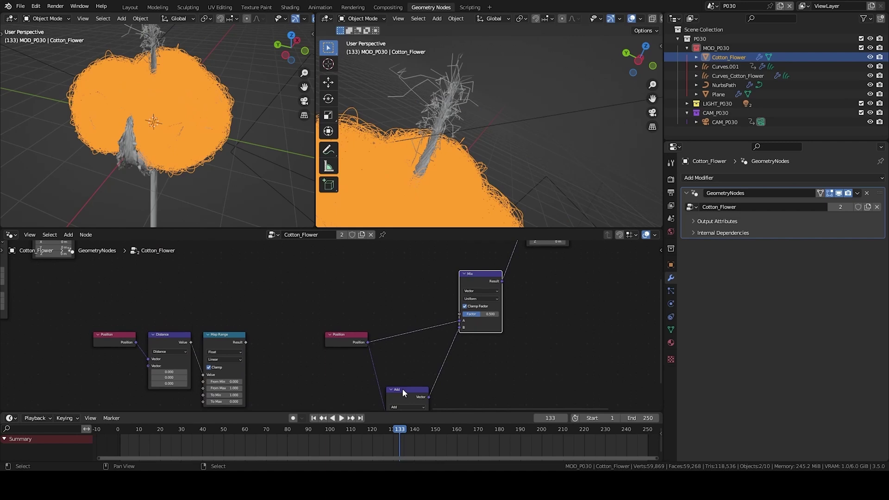
pyautogui.moveTo(402, 388); pyautogui.dragTo(412, 337)
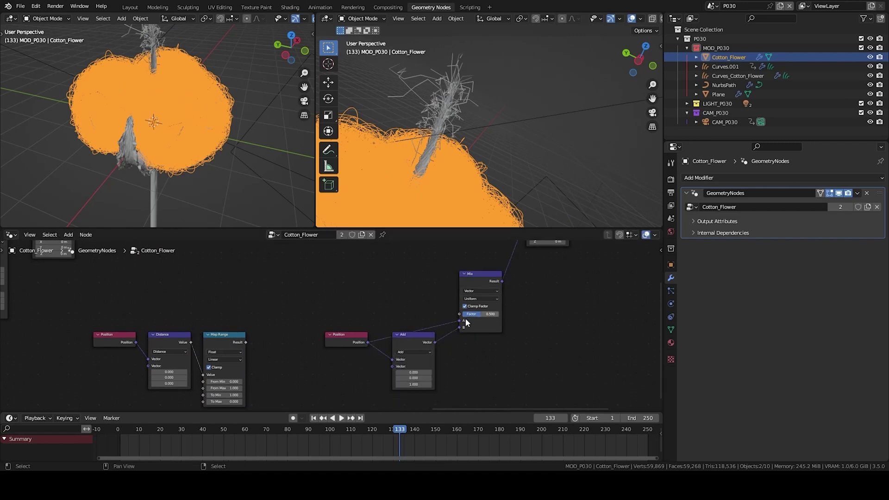
pyautogui.scroll(-1, 466, 319)
pyautogui.moveTo(466, 316); pyautogui.dragTo(483, 315)
pyautogui.rightClick(483, 316)
# Step: Move the Position, Distance and Map Range nodes closer to the Position, Add and Mix group
pyautogui.moveTo(284, 332); pyautogui.dragTo(400, 338, button='middle')
pyautogui.moveTo(230, 318); pyautogui.dragTo(373, 376)
pyautogui.press('g')
pyautogui.click(419, 337)
# Step: Add a Math node set to Multiply and wire it between the Map Range result and the Mix node's Factor
pyautogui.click(451, 265)
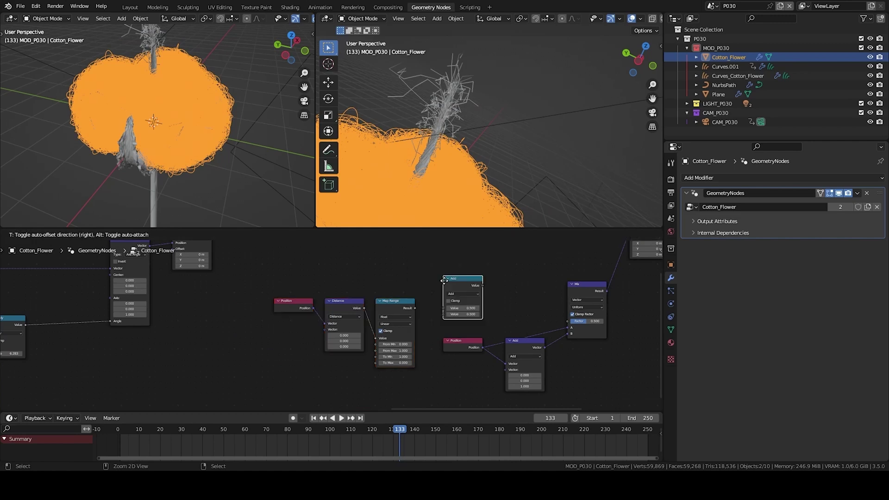
pyautogui.click(454, 289)
pyautogui.click(463, 299)
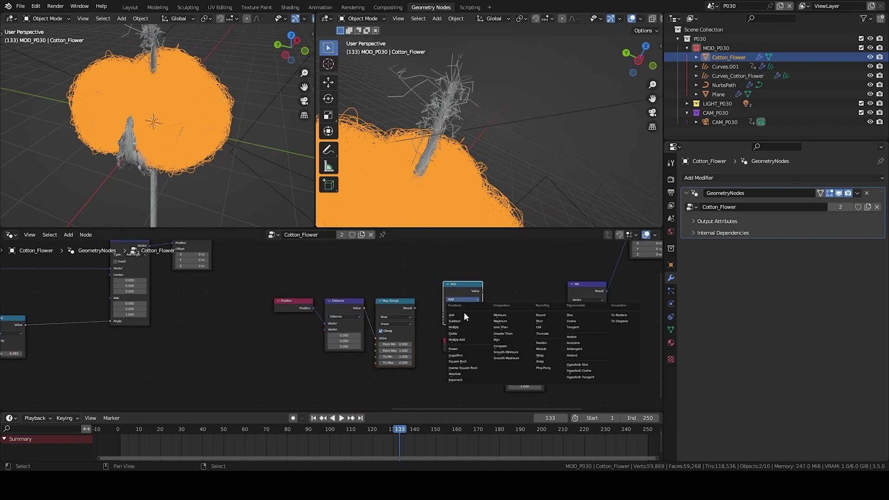
pyautogui.click(462, 328)
pyautogui.moveTo(415, 308); pyautogui.dragTo(443, 314)
pyautogui.moveTo(482, 292); pyautogui.dragTo(567, 321)
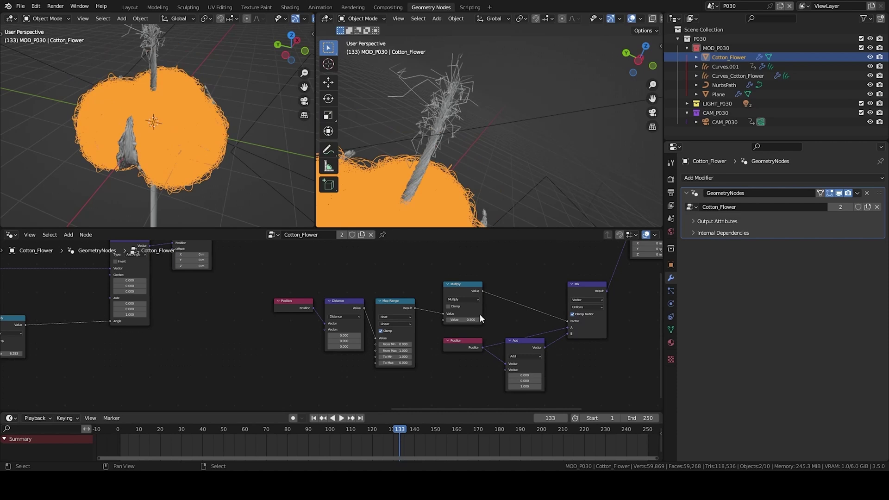
# Step: Raise the Multiply node's second value to 2.190 and go to frame 138
pyautogui.moveTo(464, 320); pyautogui.dragTo(554, 320)
pyautogui.keyDown('shift'); pyautogui.moveTo(449, 144); pyautogui.dragTo(473, 104, button='middle'); pyautogui.keyUp('shift')
pyautogui.moveTo(468, 319); pyautogui.dragTo(493, 320)
pyautogui.click(411, 429)
# Step: Add a Group Input node below Map Range and connect it to the Multiply node's second value as a modifier input
pyautogui.moveTo(405, 310); pyautogui.dragTo(432, 309, button='middle')
pyautogui.moveTo(318, 280); pyautogui.dragTo(482, 322)
pyautogui.hotkey('shift', 'a')
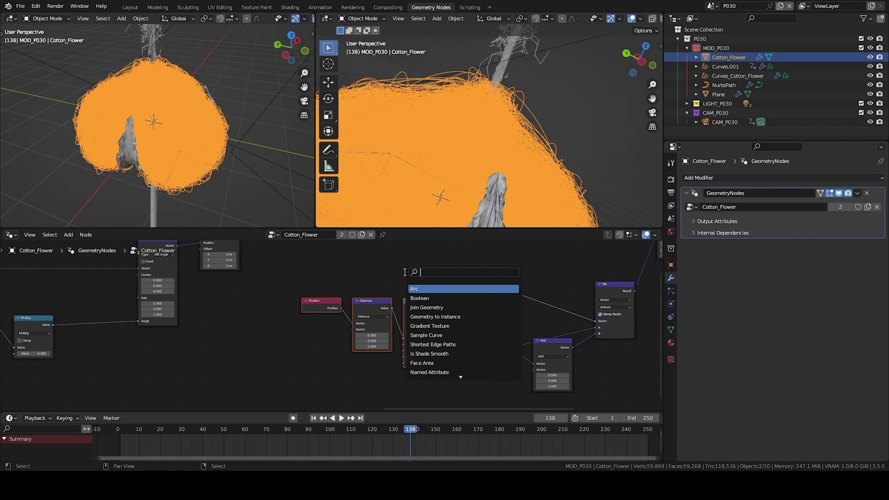
pyautogui.write('inp')
pyautogui.press('Return')
pyautogui.rightClick(407, 275)
pyautogui.moveTo(440, 323); pyautogui.dragTo(428, 283)
pyautogui.moveTo(427, 372); pyautogui.dragTo(426, 339, button='middle')
pyautogui.moveTo(394, 391); pyautogui.dragTo(431, 315)
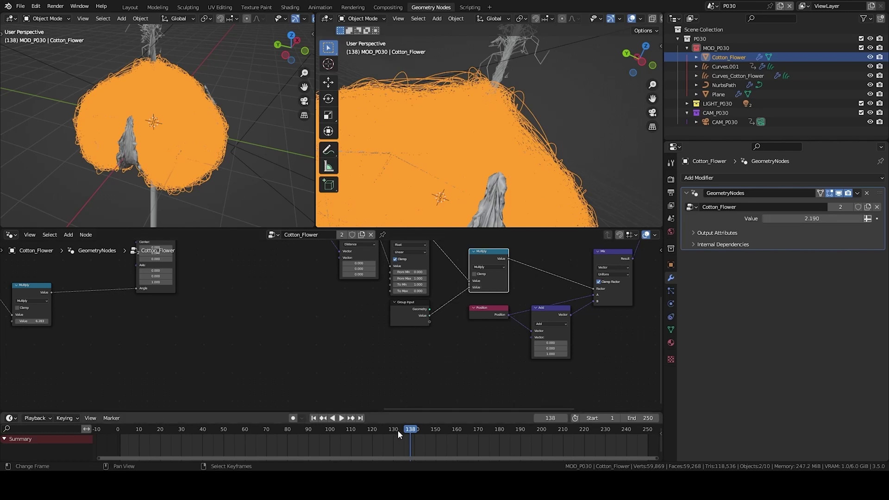
# Step: Go to frame 0, set the modifier's Value to 0 and keyframe it
pyautogui.moveTo(398, 430); pyautogui.dragTo(118, 431)
pyautogui.press('space')
pyautogui.scroll(-4, 496, 78)
pyautogui.moveTo(496, 80); pyautogui.dragTo(530, 113, button='middle')
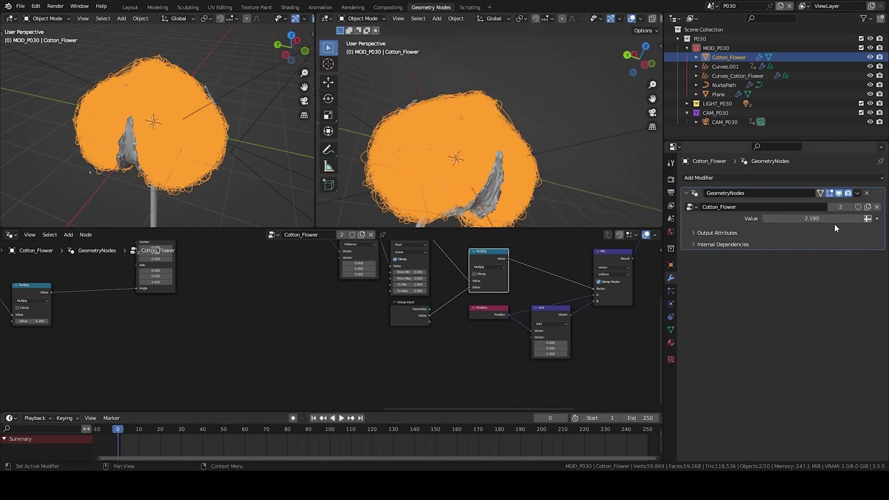
pyautogui.press('Return')
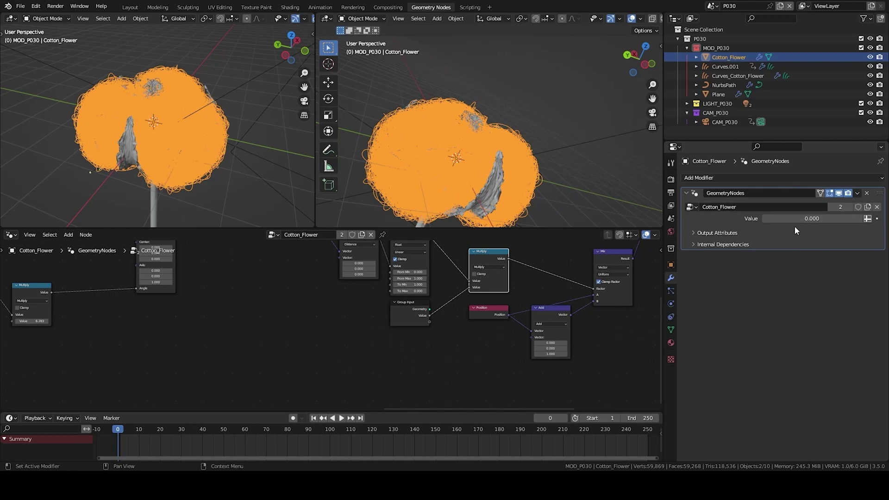
pyautogui.press('i')
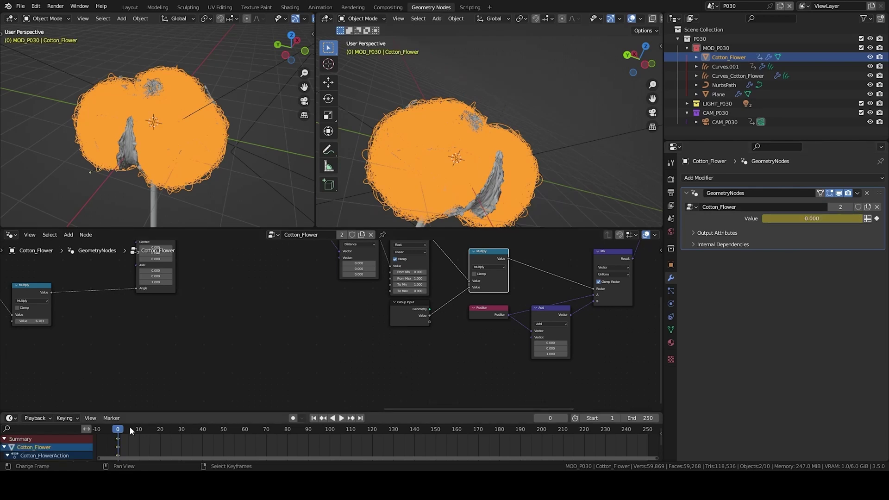
# Step: Move to the end of the timeline and raise the modifier's Value
pyautogui.moveTo(130, 427); pyautogui.dragTo(609, 442)
pyautogui.press('space')
pyautogui.moveTo(797, 218); pyautogui.dragTo(856, 218)
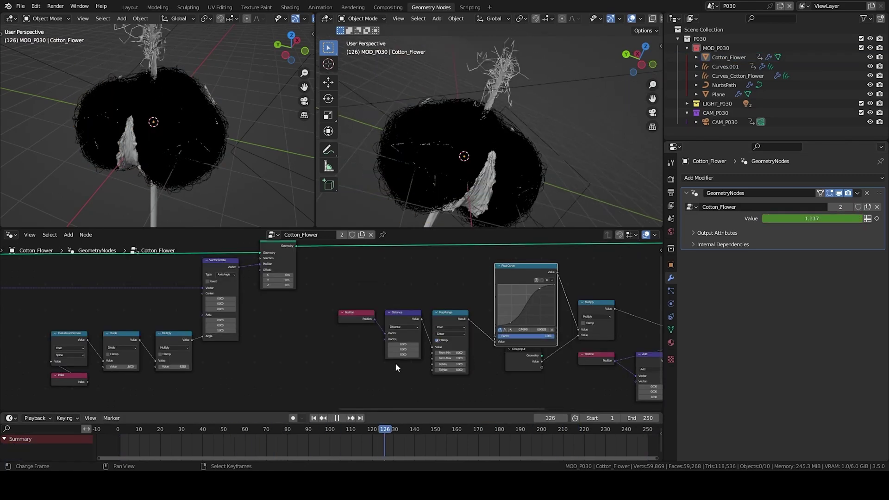
# Step: Insert a Vector Math node between Position and Distance and tidy the Position node beside it
pyautogui.hotkey('shift', 'a')
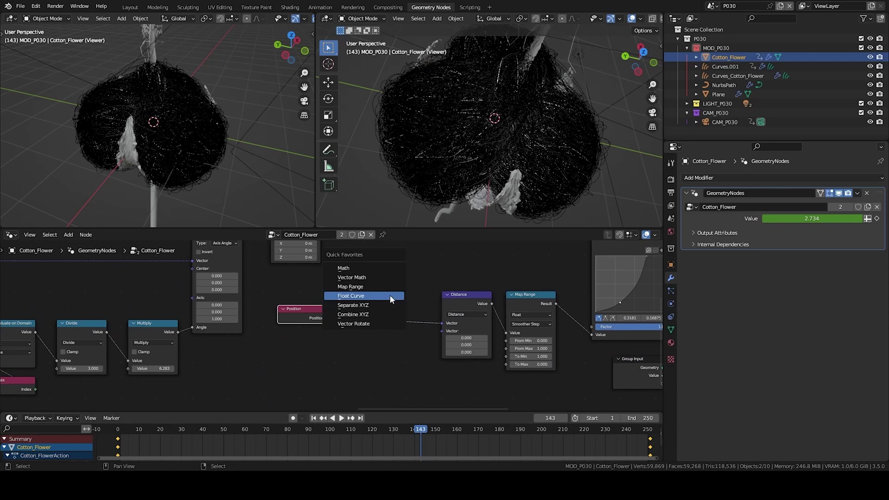
pyautogui.click(367, 281)
pyautogui.click(387, 297)
pyautogui.moveTo(395, 301); pyautogui.dragTo(416, 295)
pyautogui.moveTo(314, 307); pyautogui.dragTo(342, 293)
pyautogui.click(363, 271)
# Step: Set the new Vector Math node to Multiply with X and Y at 1, leaving Z at 0
pyautogui.moveTo(496, 104); pyautogui.dragTo(521, 104, button='middle')
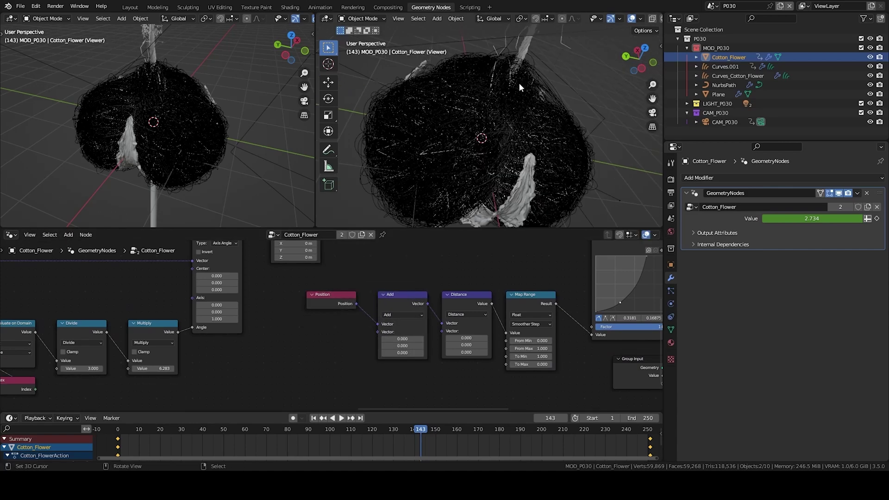
pyautogui.click(402, 315)
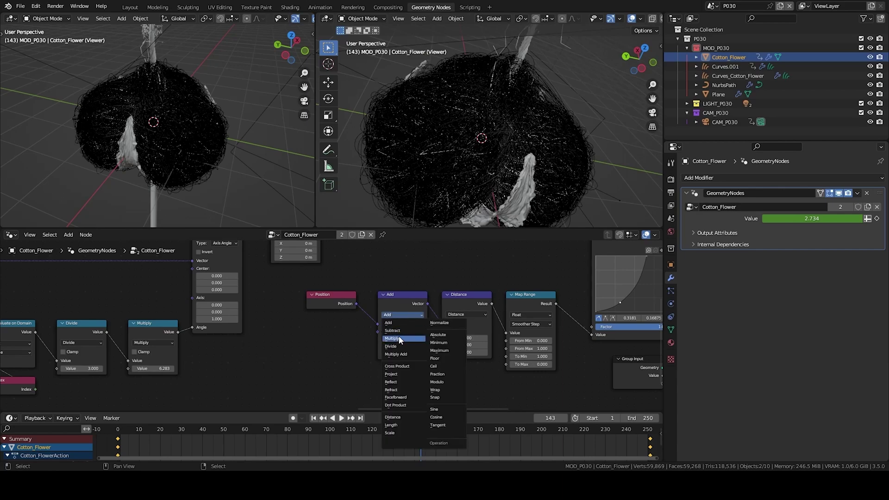
pyautogui.click(398, 340)
pyautogui.doubleClick(403, 339)
pyautogui.write('1')
pyautogui.press('Tab')
pyautogui.write('1')
pyautogui.press('Return')
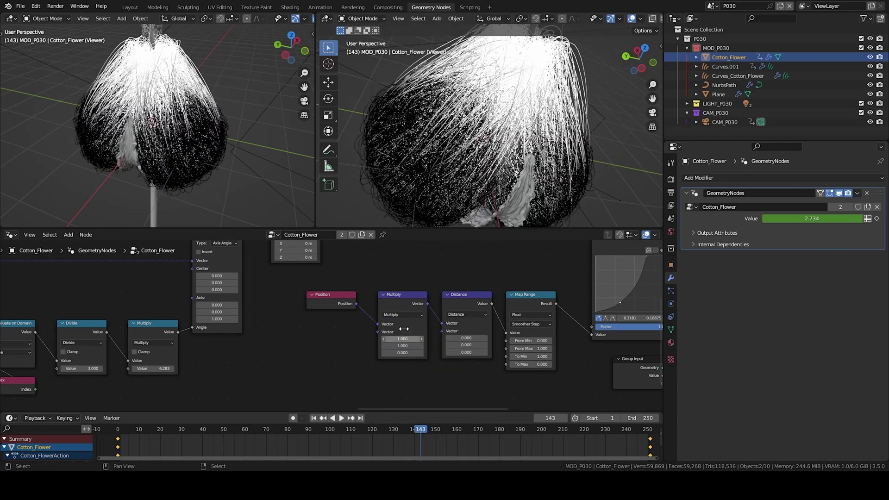
pyautogui.scroll(-2, 505, 138)
pyautogui.moveTo(505, 139)
pyautogui.mouseDown(button='middle')
pyautogui.moveTo(551, 125)
pyautogui.moveTo(518, 132)
pyautogui.mouseUp(button='middle')
pyautogui.click(591, 109)
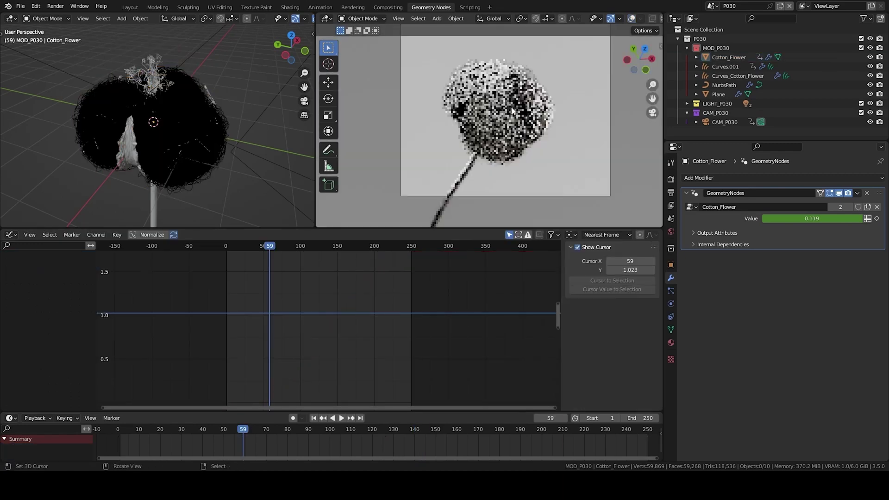
# Step: Inspect the rendered flower in the camera view up close and go to frame 128
pyautogui.scroll(2, 512, 109)
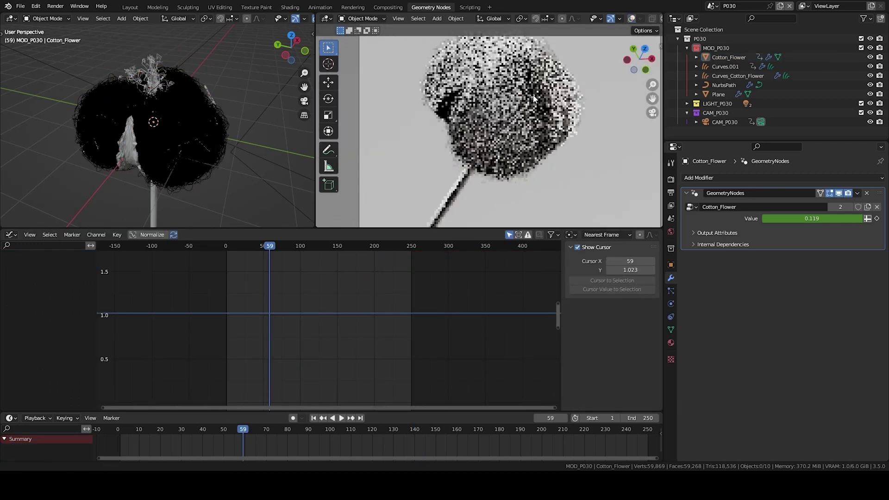
pyautogui.keyDown('shift'); pyautogui.moveTo(555, 97); pyautogui.dragTo(527, 139, button='middle'); pyautogui.keyUp('shift')
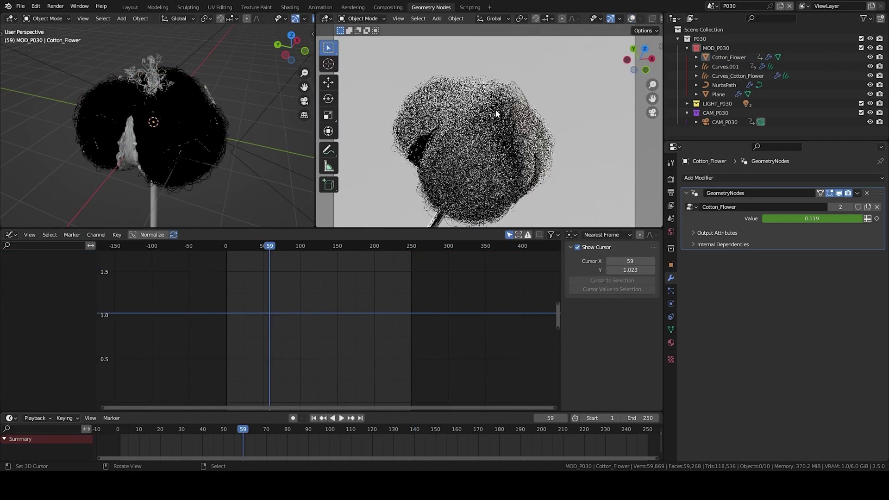
pyautogui.click(389, 433)
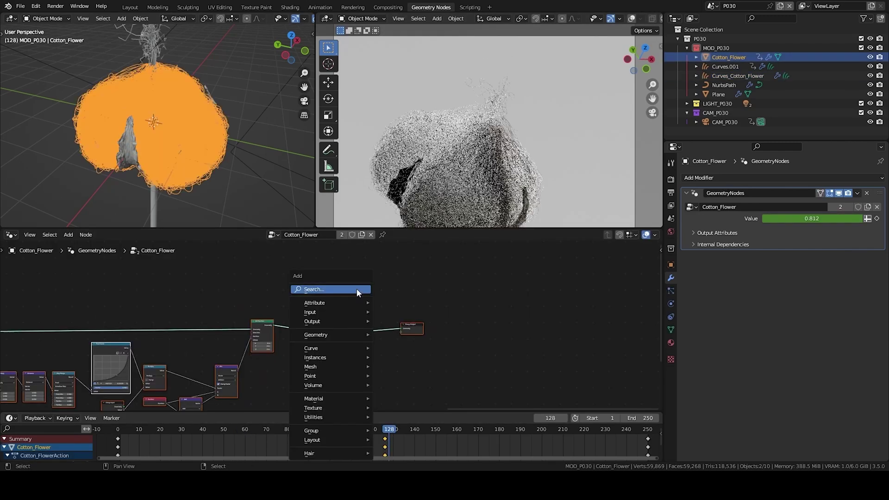
# Step: Add a Set Material node near the end of the flower's node tree
pyautogui.write('set ma')
pyautogui.press('Return')
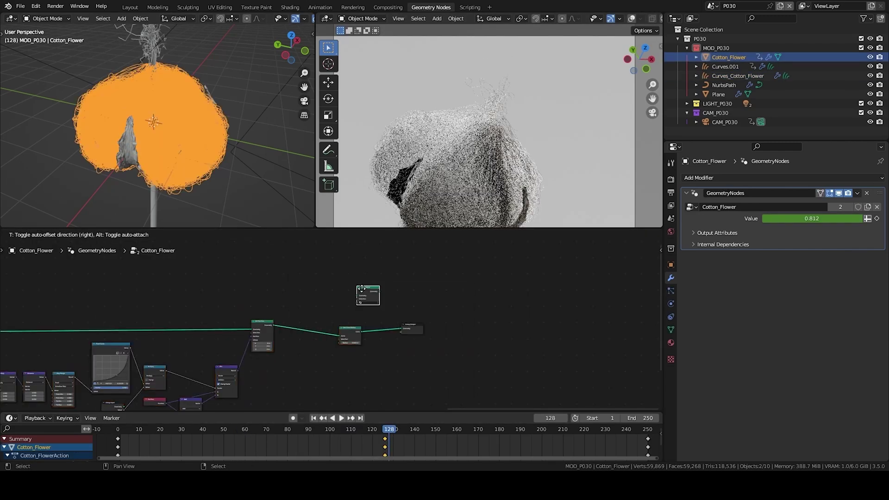